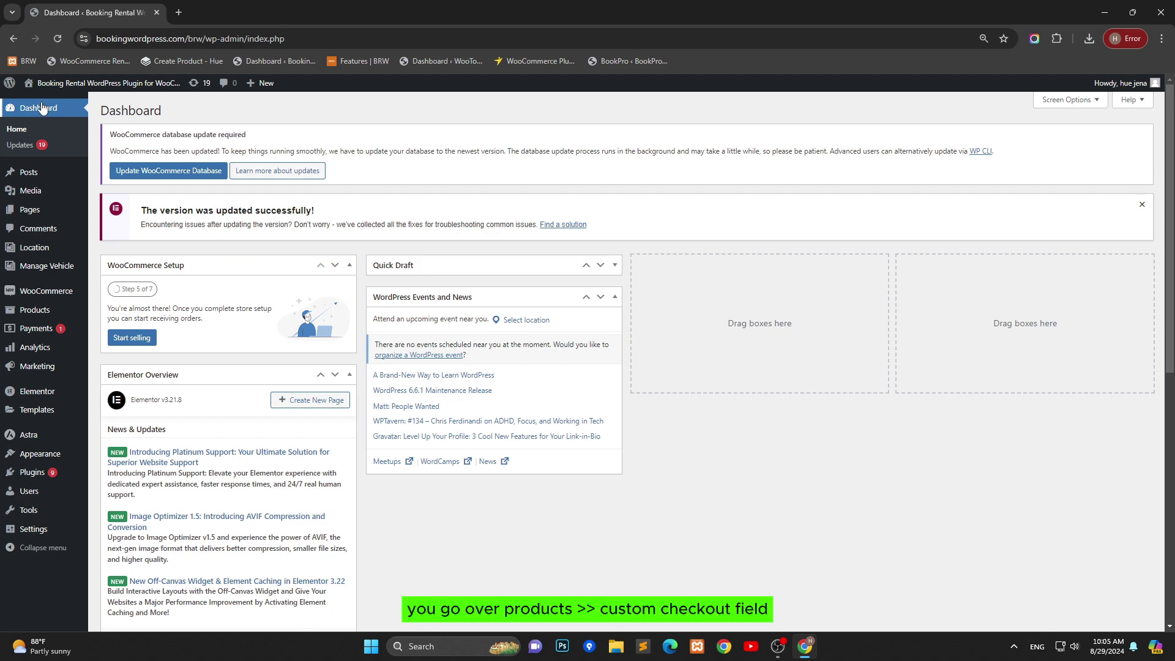
Step: Open Products > Custom Checkout Field in a new tab and start a new field with the Type list showing
mouse_move(42, 313)
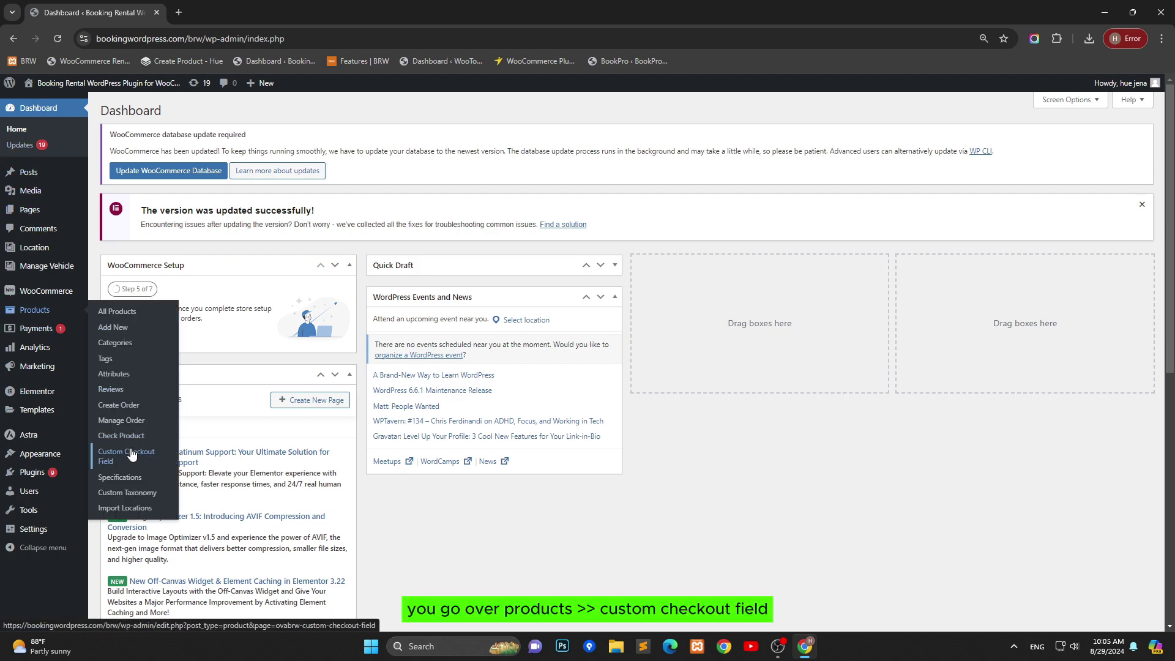
right_click(130, 453)
left_click(189, 281)
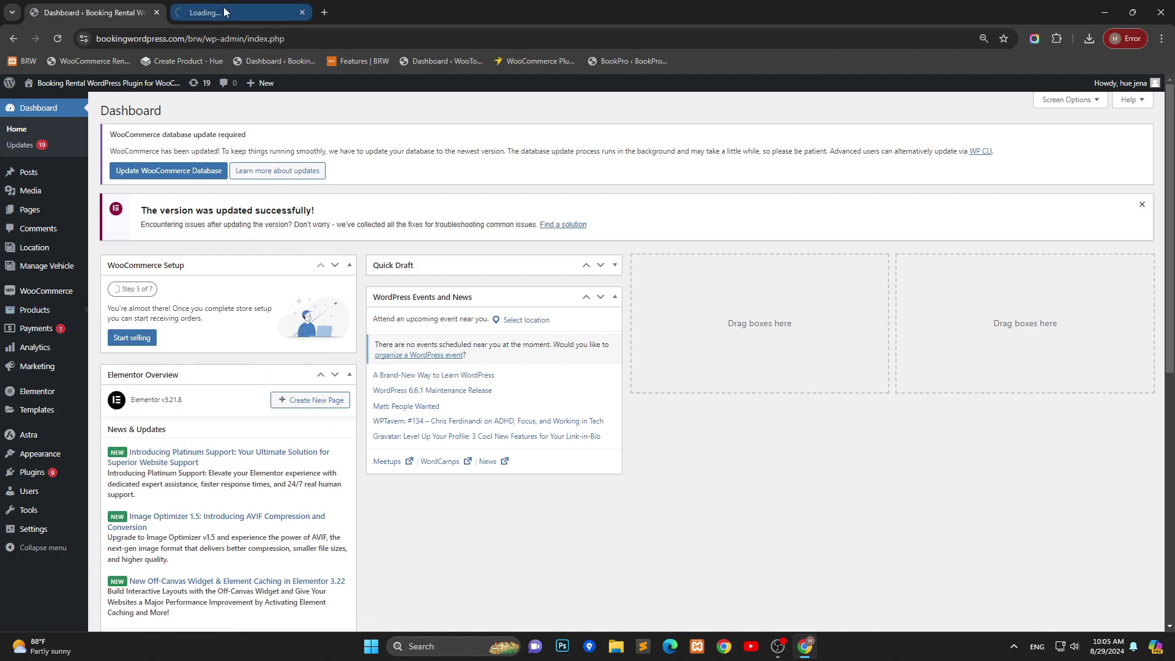
left_click(223, 8)
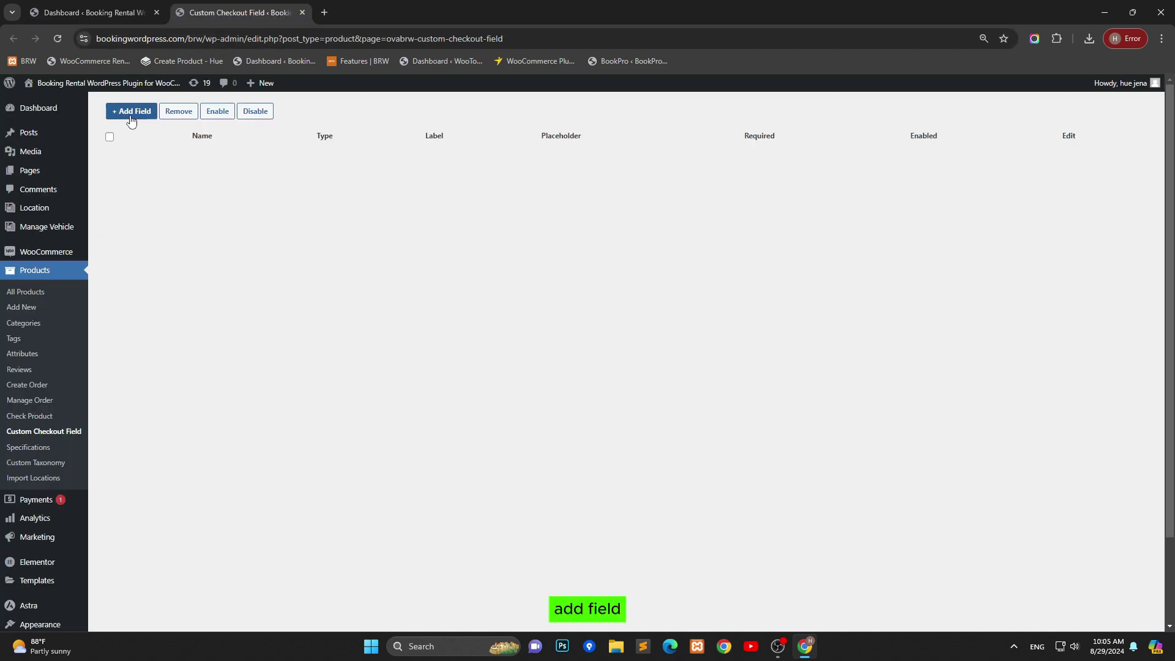
left_click(130, 115)
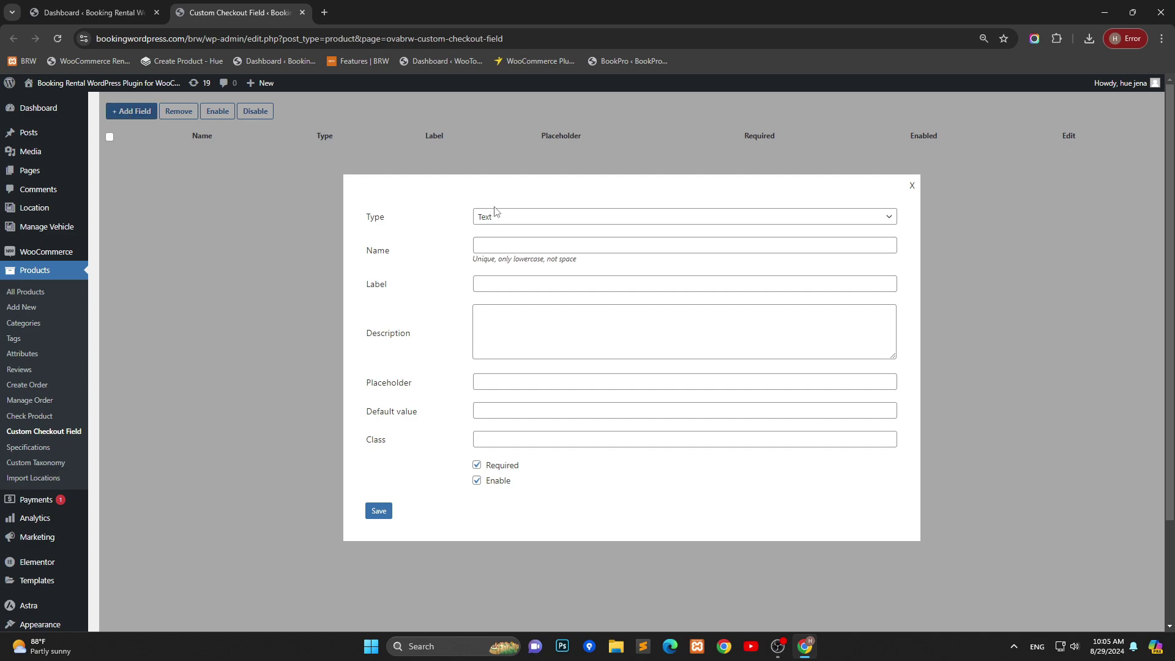
left_click(496, 215)
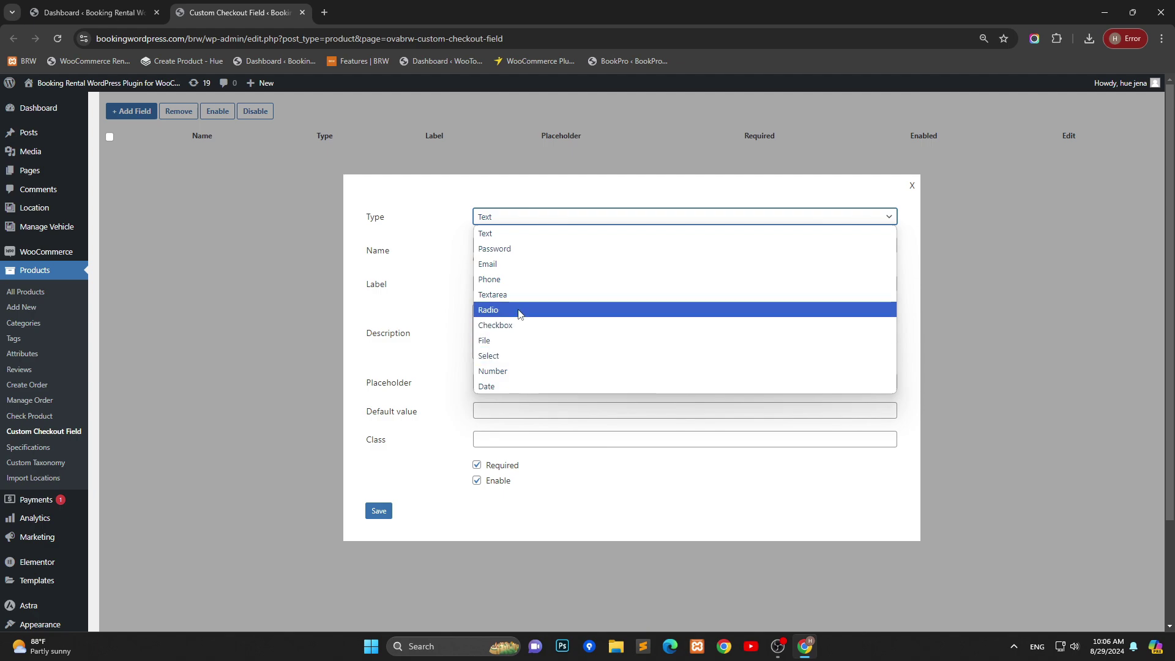
left_click(518, 311)
left_click(636, 258)
left_click(572, 219)
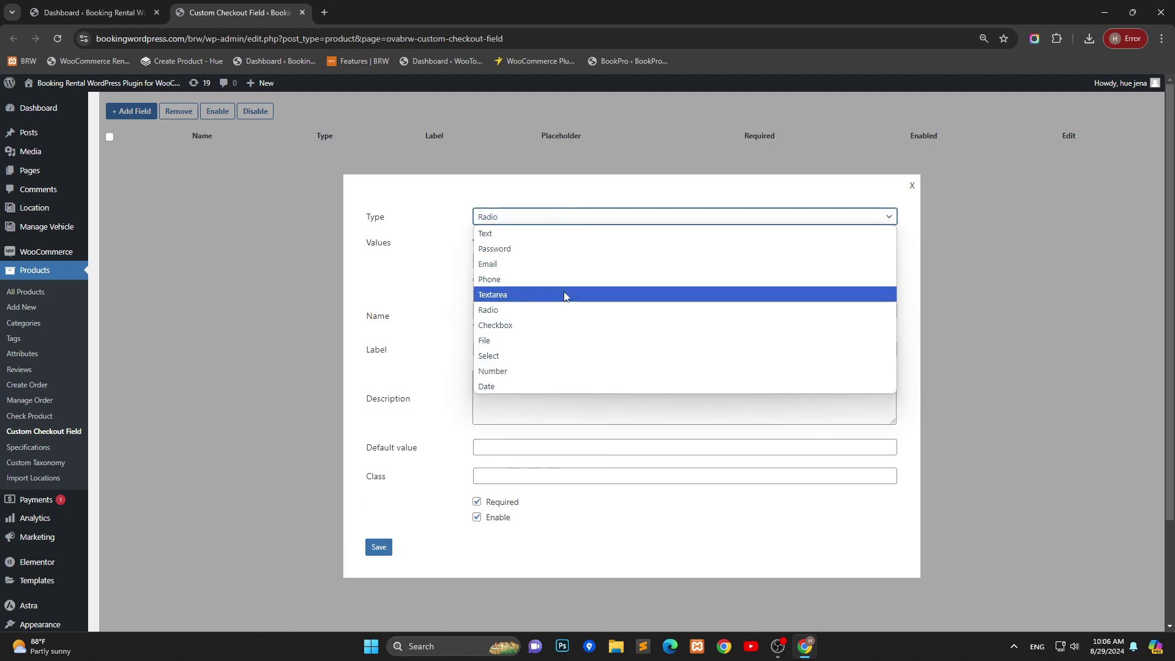
left_click(538, 326)
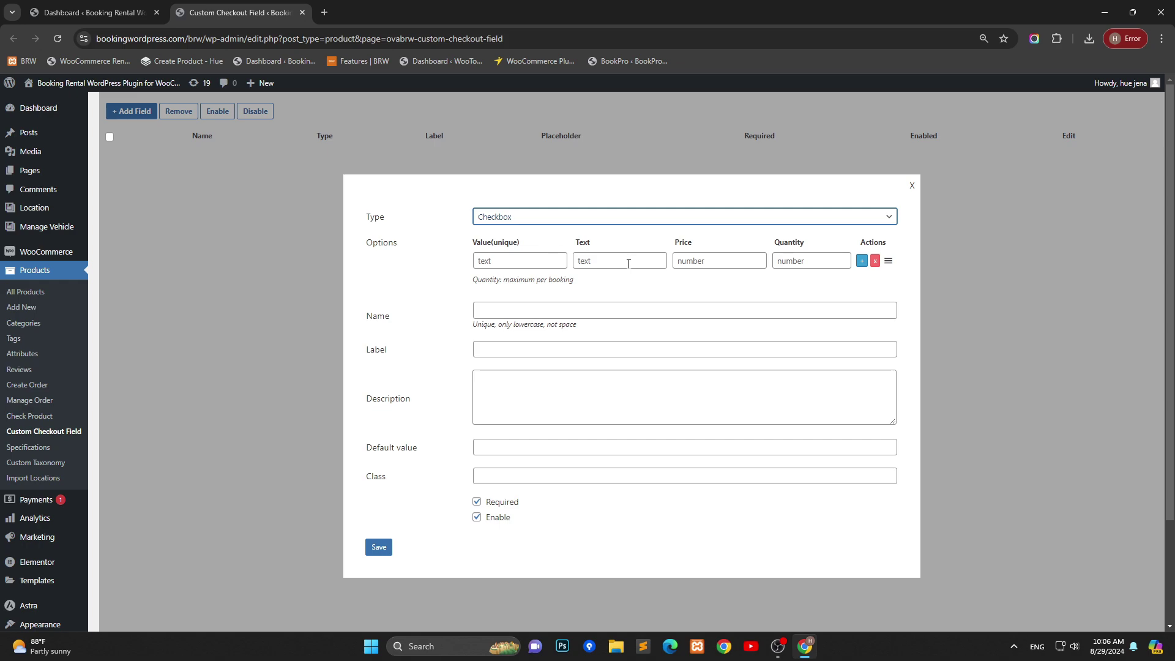
left_click(628, 263)
key("Tab")
left_click(544, 219)
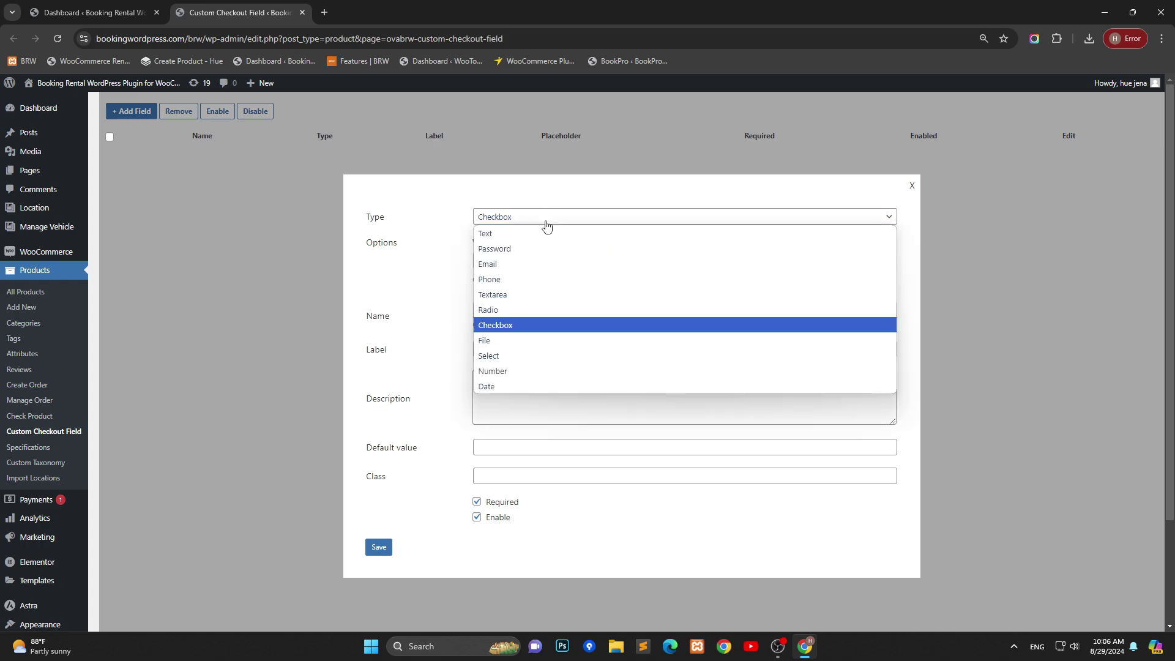
left_click(528, 358)
left_click(693, 260)
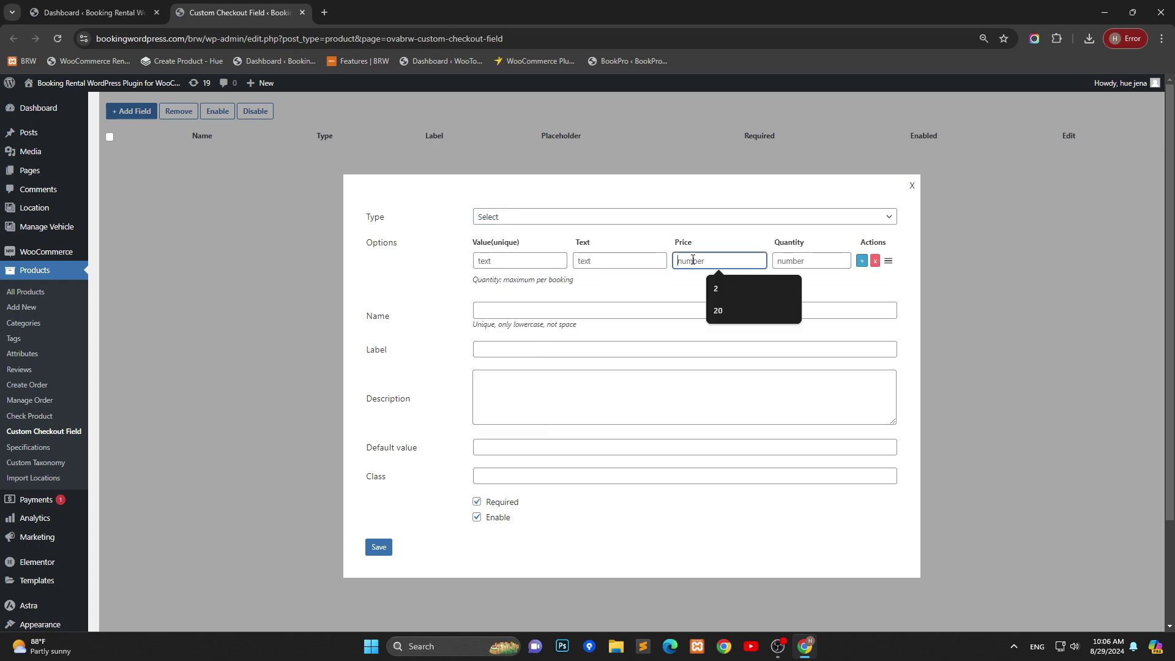
left_click(503, 218)
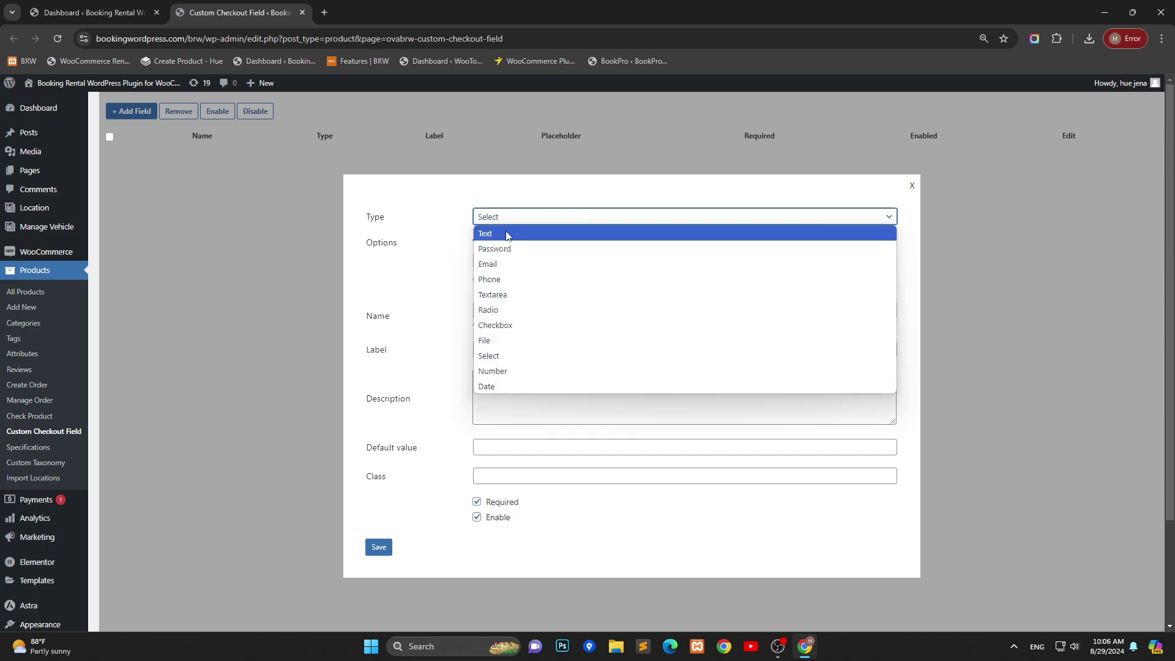
left_click(507, 234)
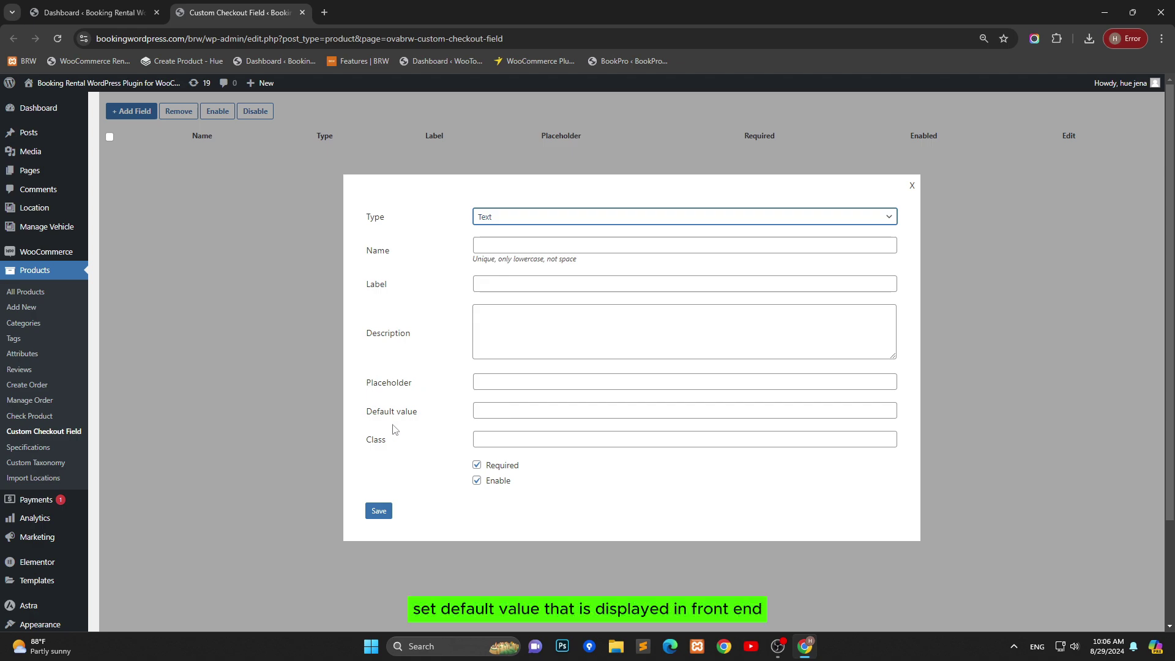
Step: Leave Default value and Class empty, and untick both Required and Enable on the Text field
left_click(499, 410)
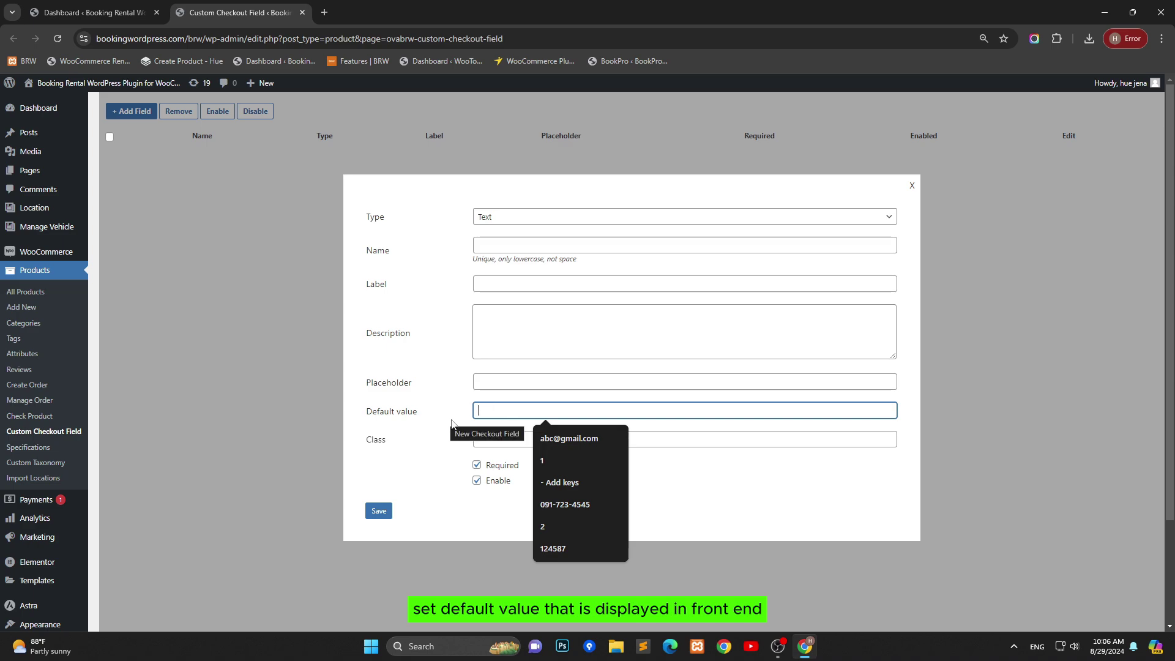
left_click(395, 446)
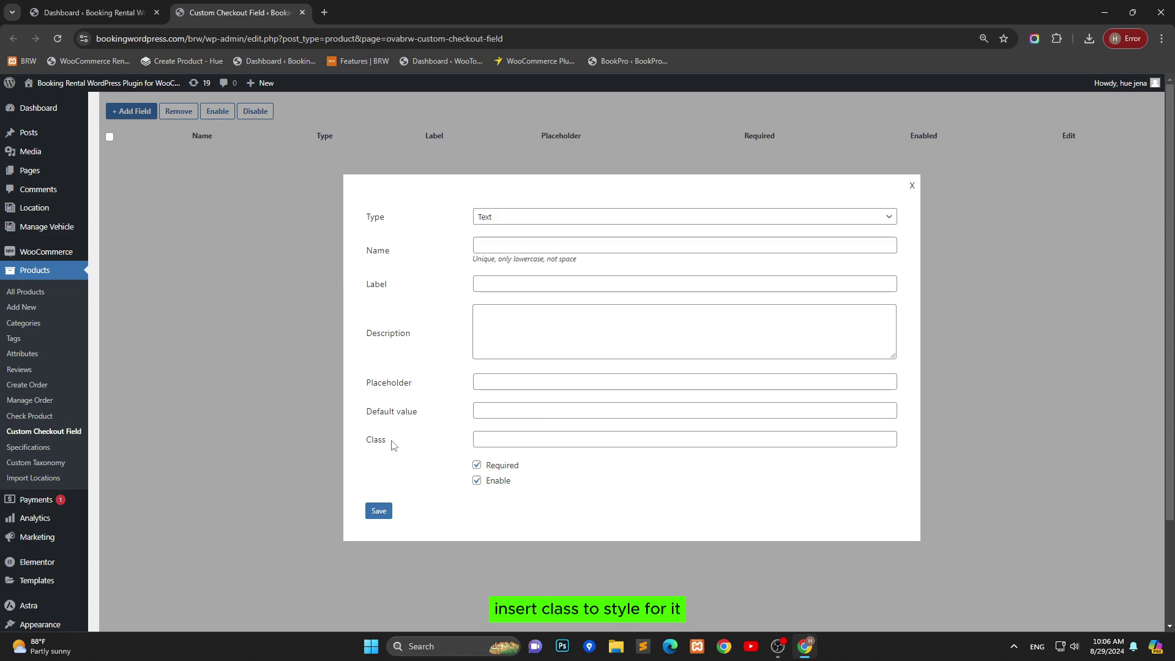
left_click(496, 441)
left_click(479, 469)
left_click(478, 467)
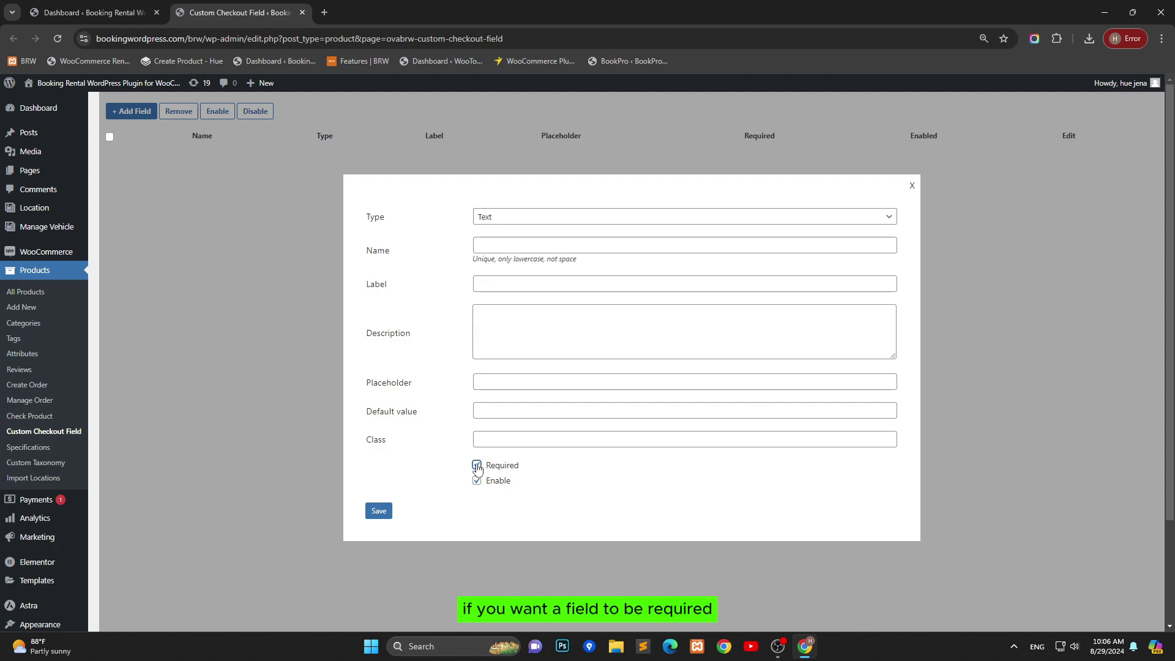
left_click(478, 466)
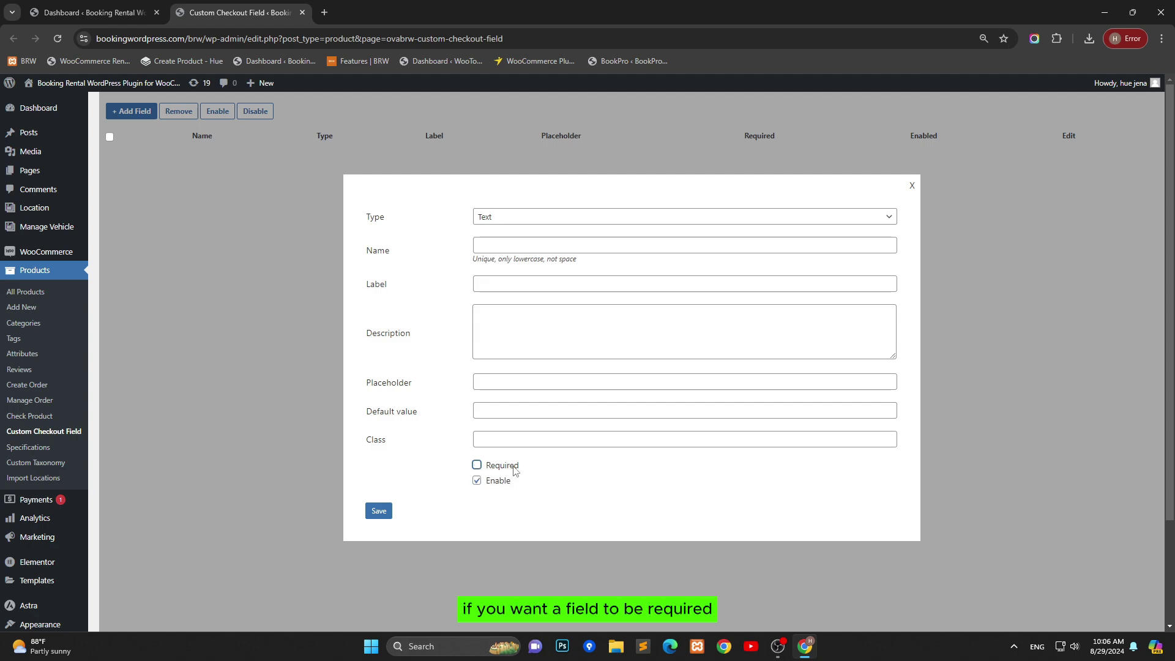
left_click(478, 482)
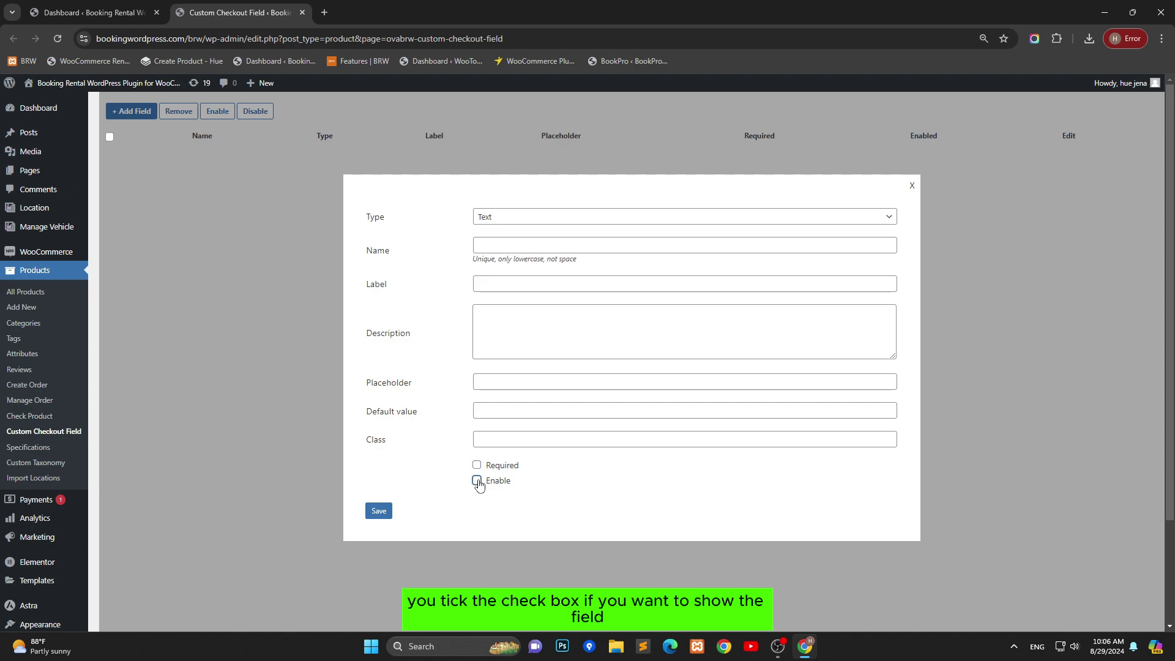
left_click(477, 482)
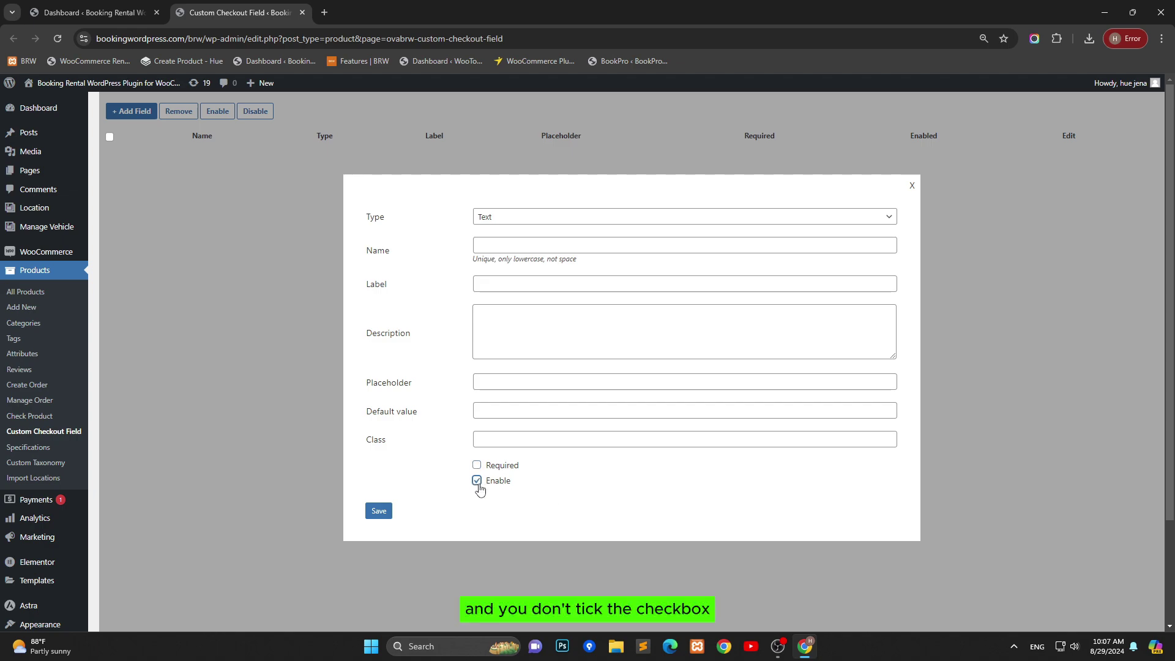
left_click(478, 484)
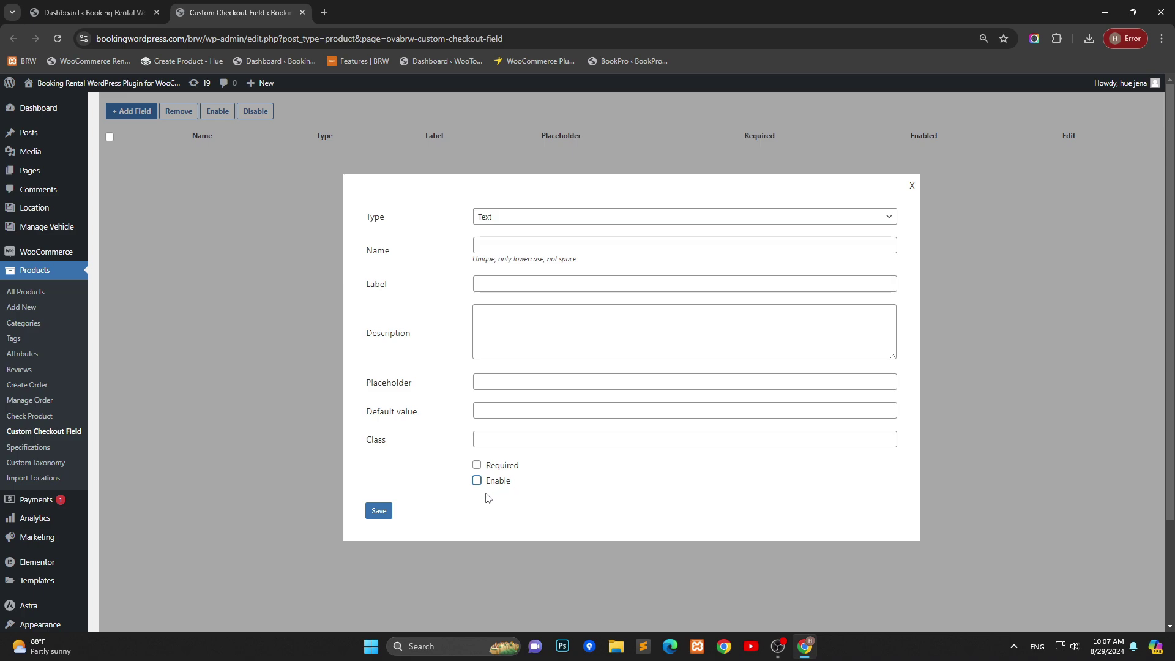
Step: Make the new field an Email type named 'email' with label 'Your Email'
left_click(534, 218)
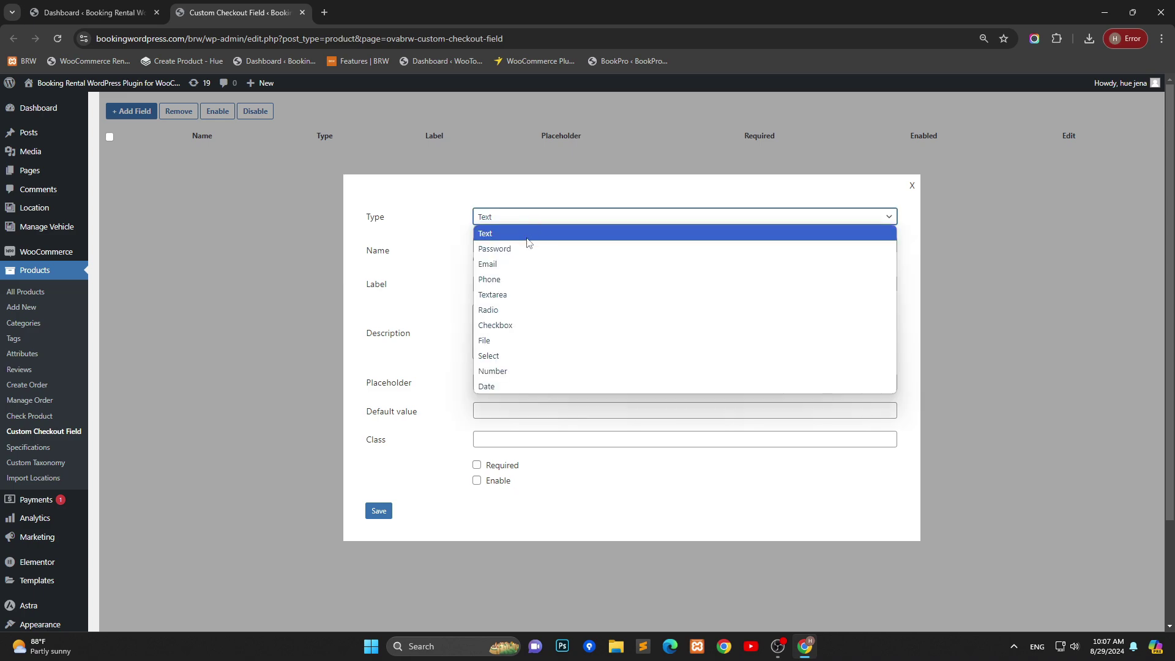
left_click(517, 261)
left_click(517, 246)
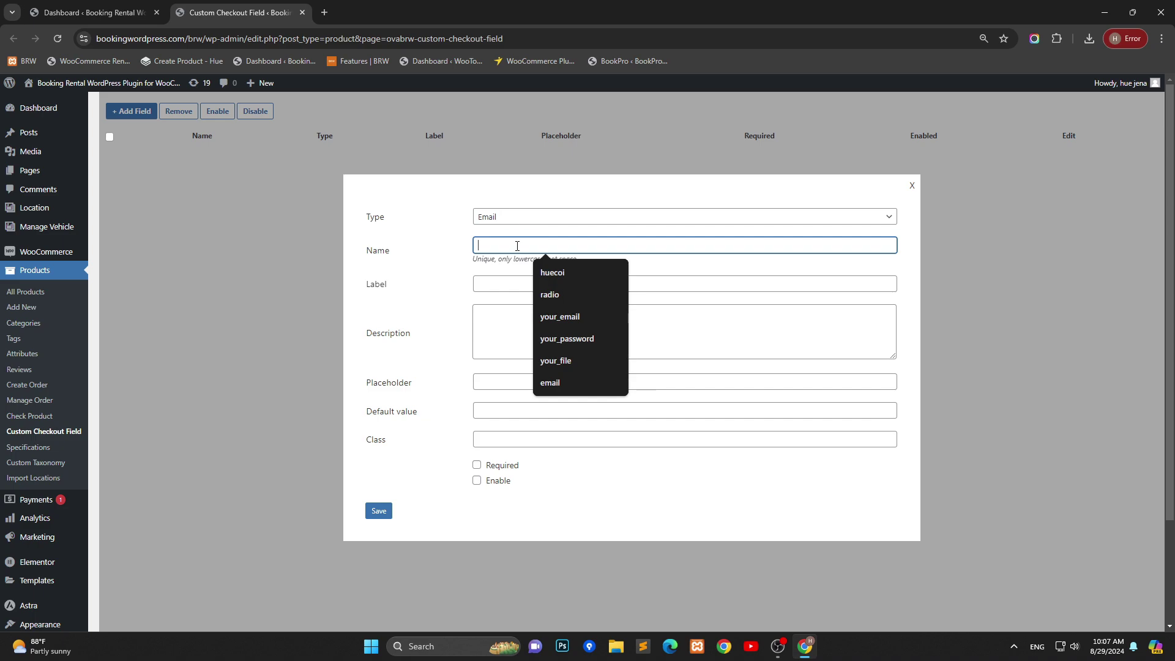
type("emial")
key("Tab")
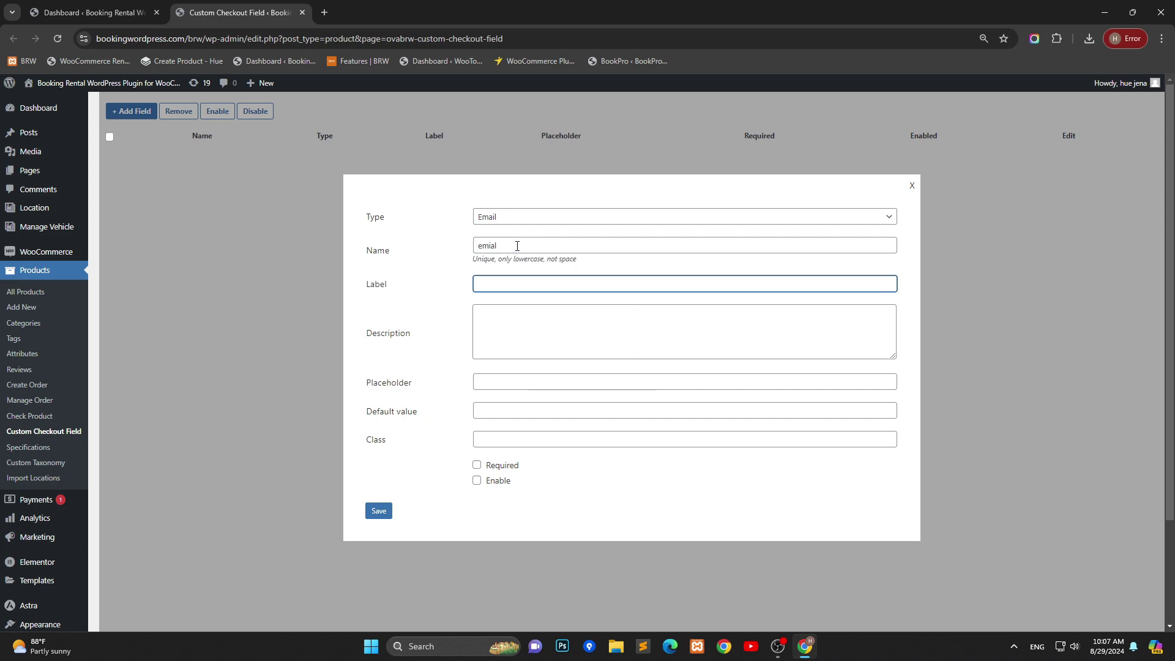
left_click(525, 244)
key("BackSpace")
key("BackSpace")
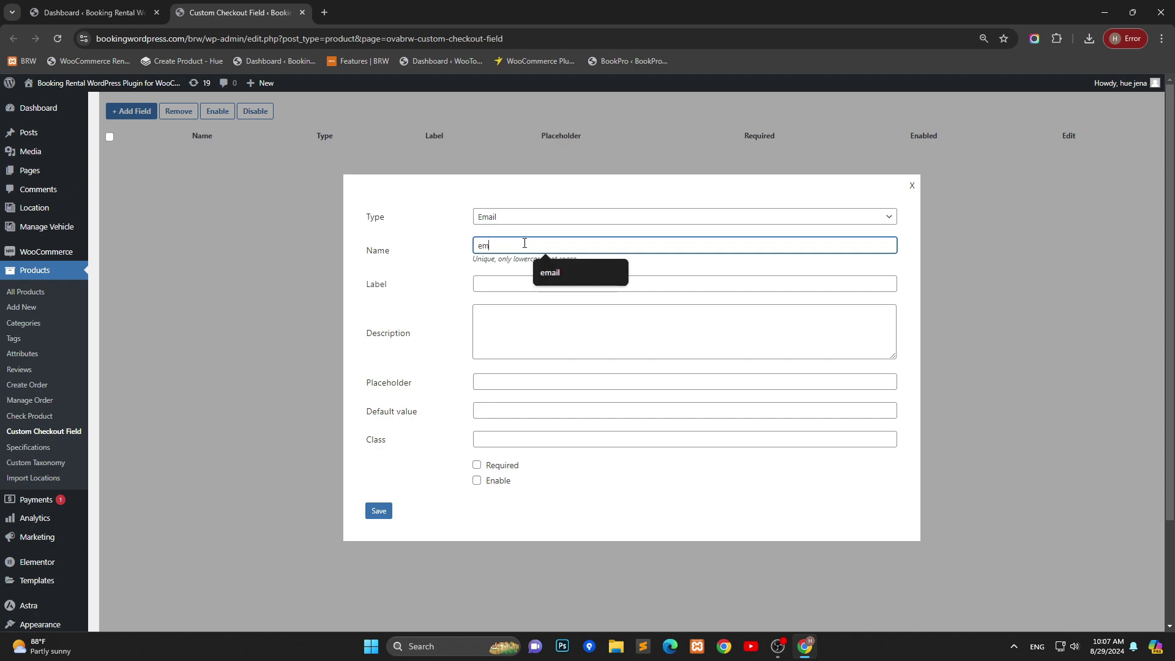
type("ail")
key("Tab")
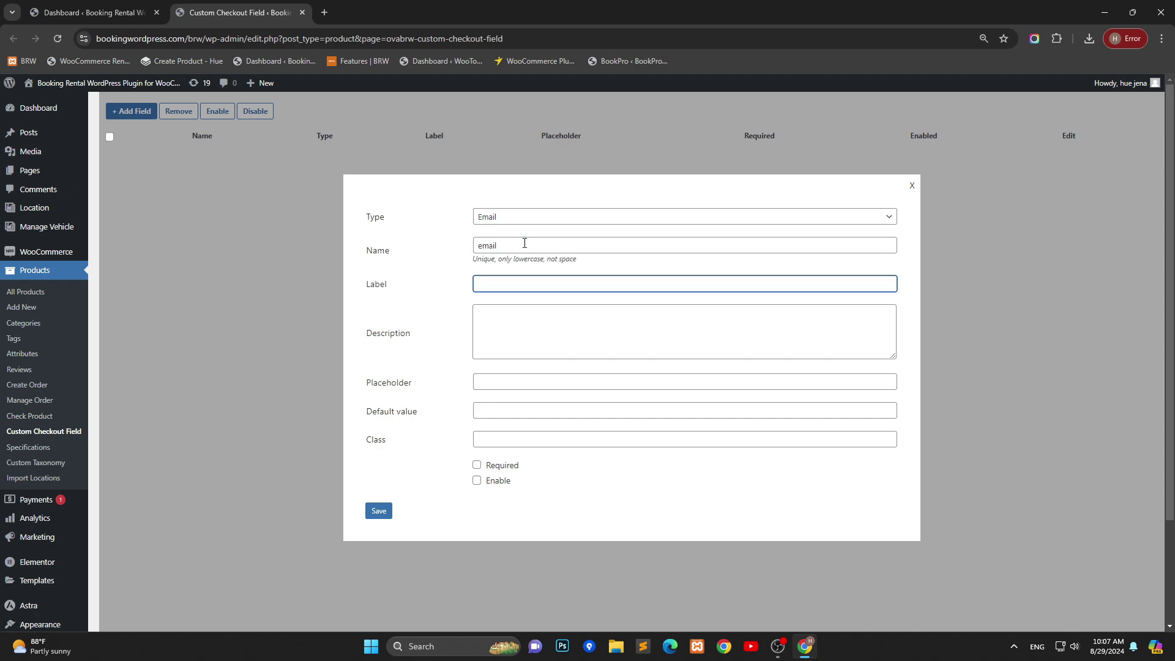
type("Your")
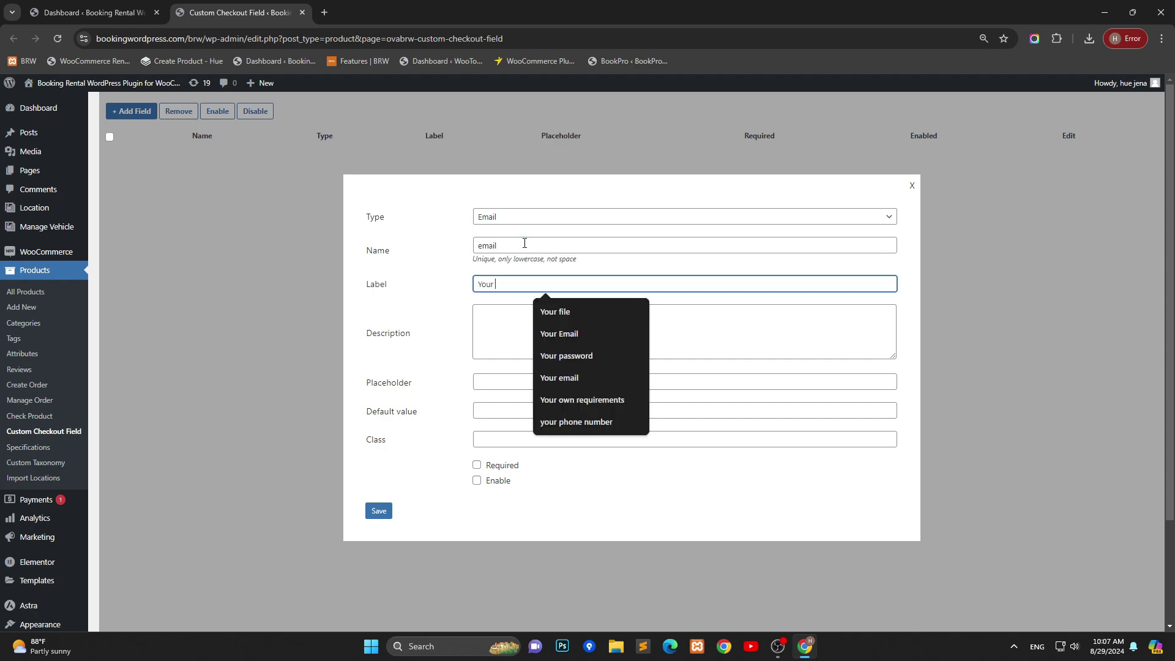
type(" Email")
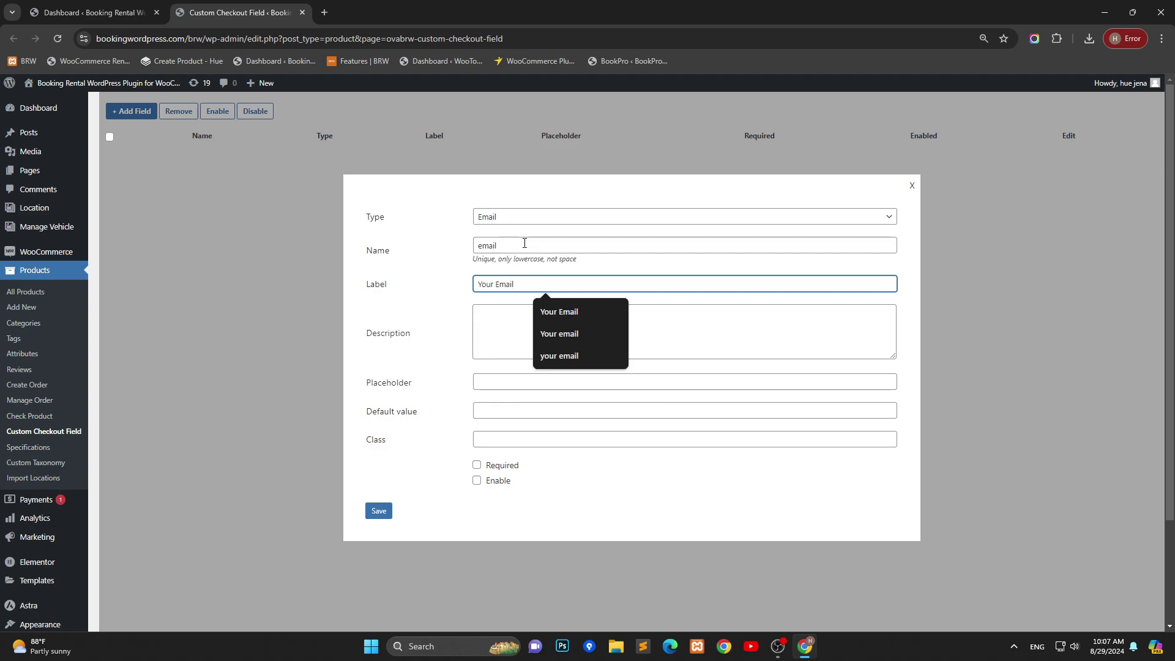
Step: Add description 'Enter your email', a sample default email address, and tick Required and Enable
left_click(505, 328)
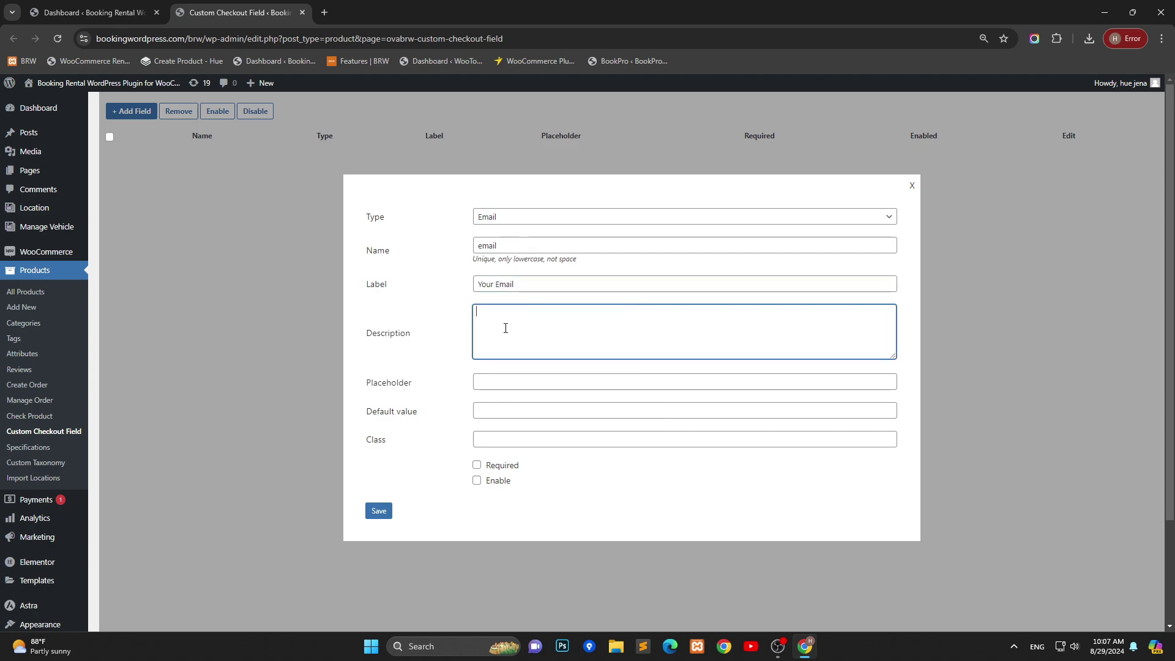
type("Enter your email")
key("Tab")
key("Tab")
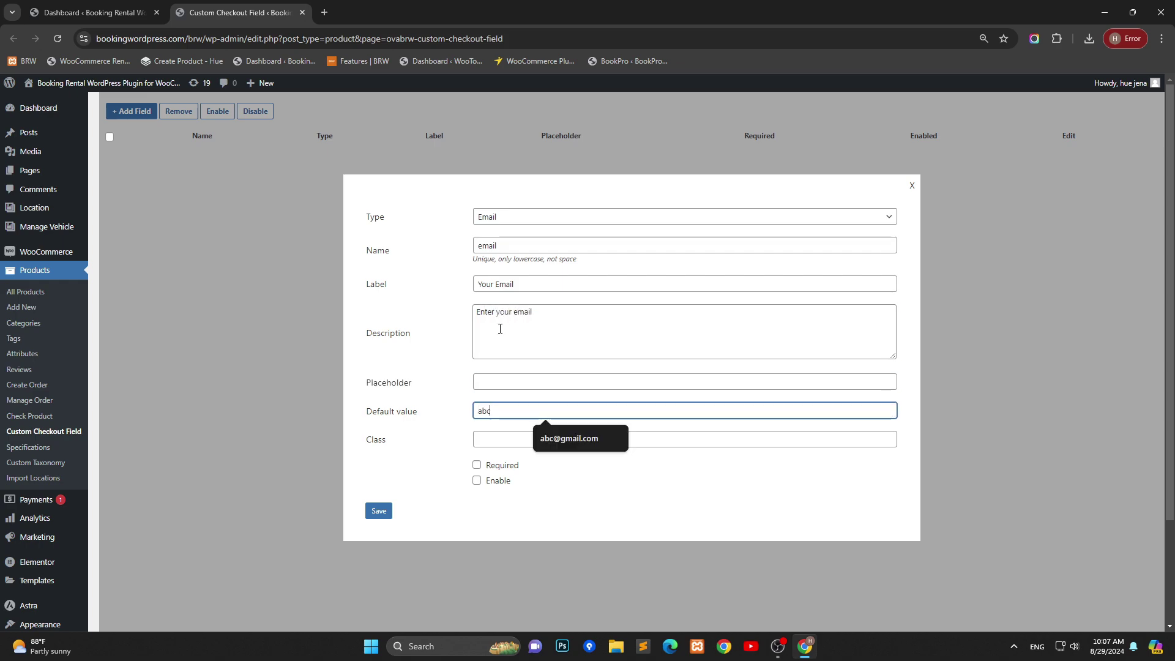
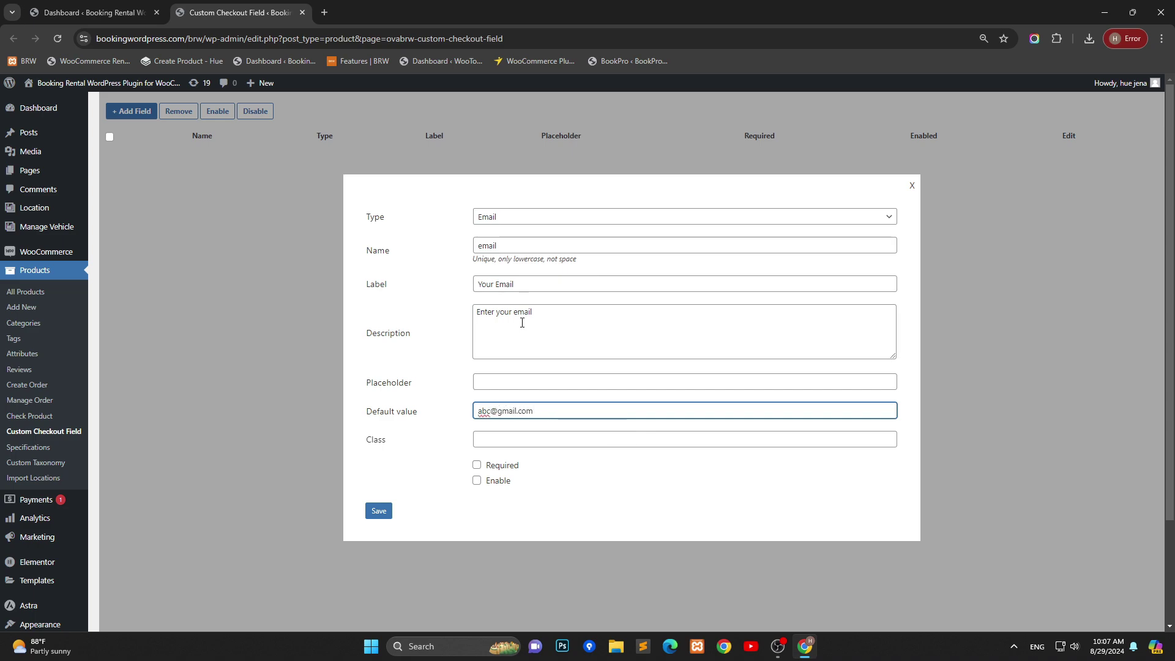
left_click(477, 465)
left_click(477, 480)
Step: Save the email field and start a new Phone-type checkout field
left_click(378, 511)
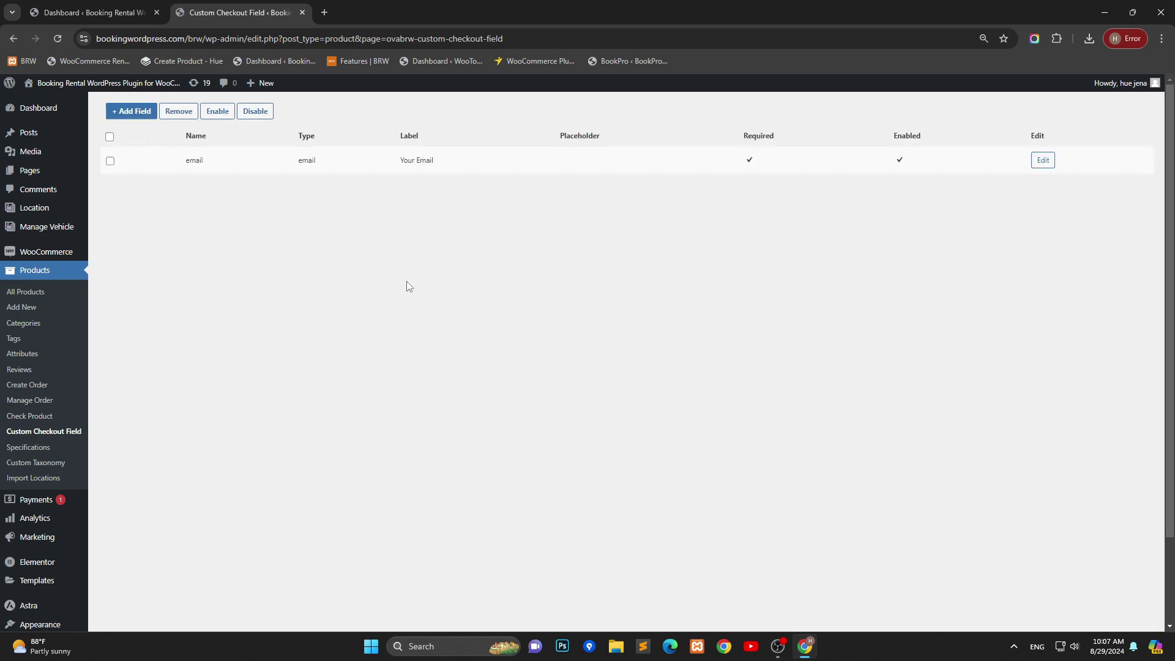
left_click(122, 115)
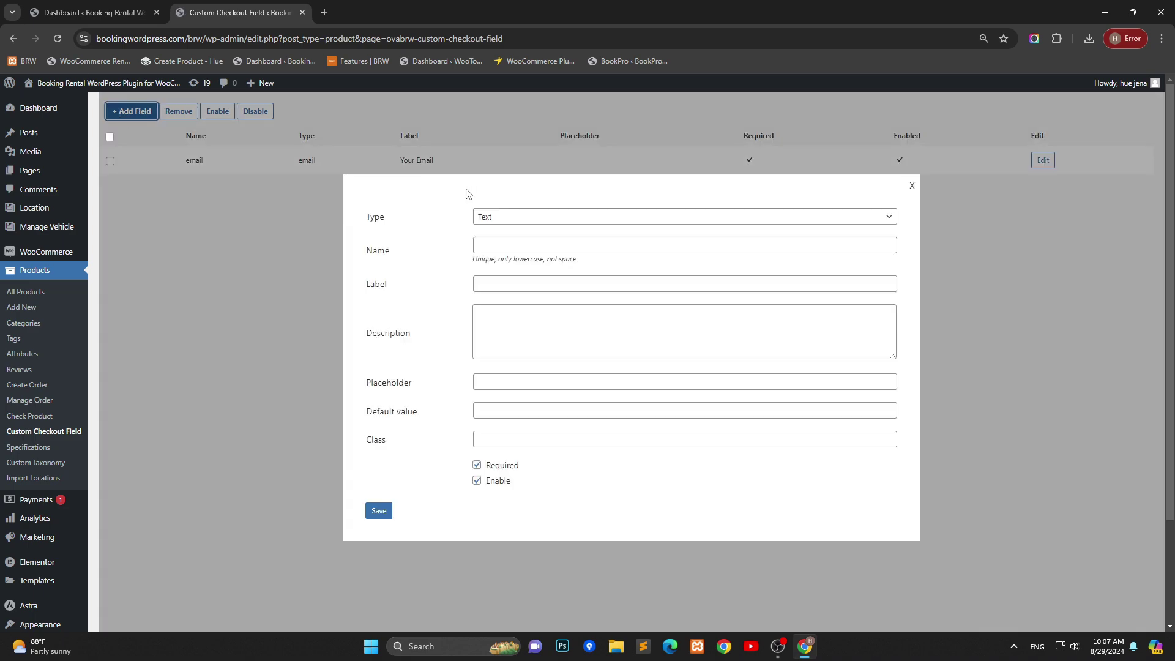
left_click(508, 218)
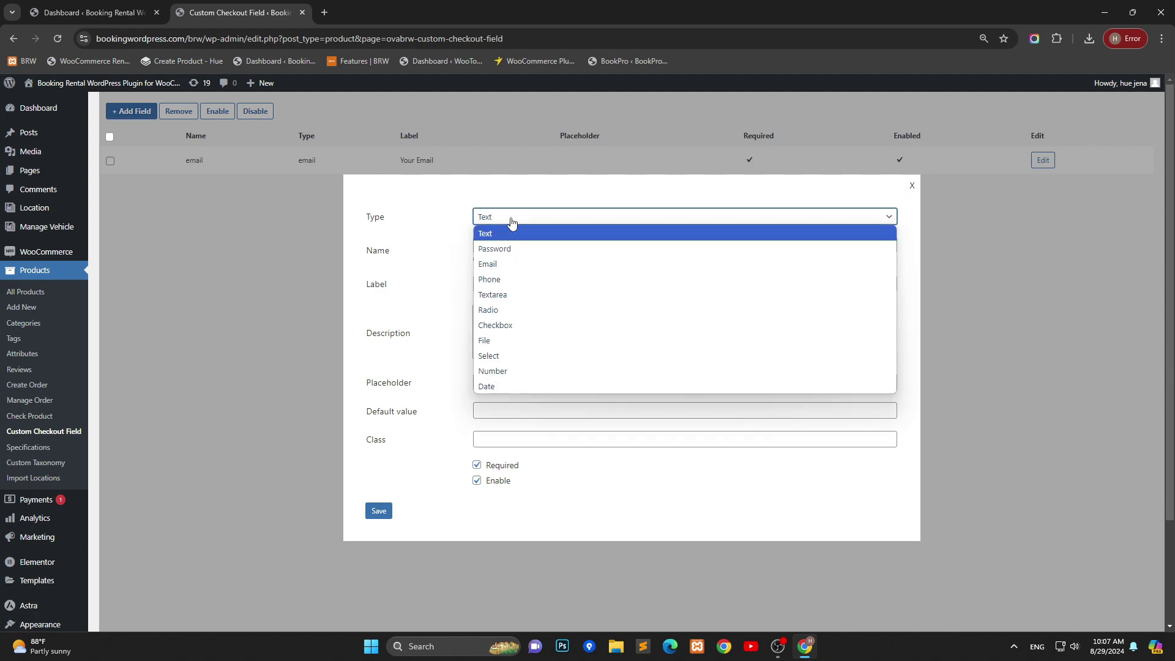
left_click(509, 280)
Step: Name the phone field 'your_phone' and label it 'Your phone'
left_click(520, 247)
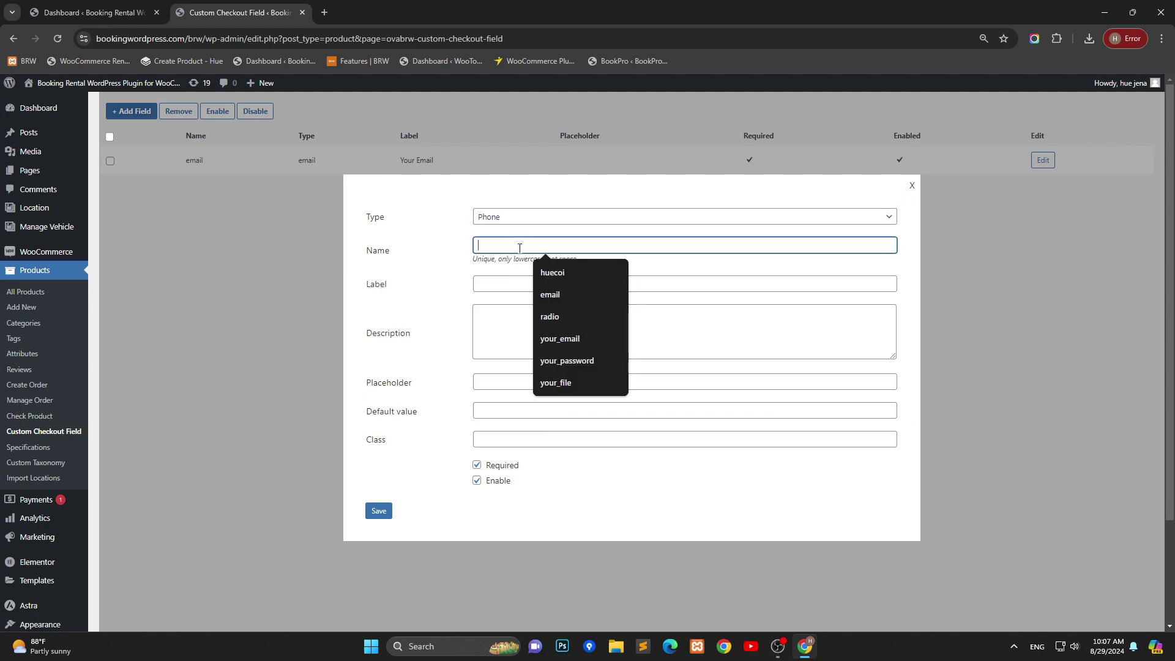
type("your")
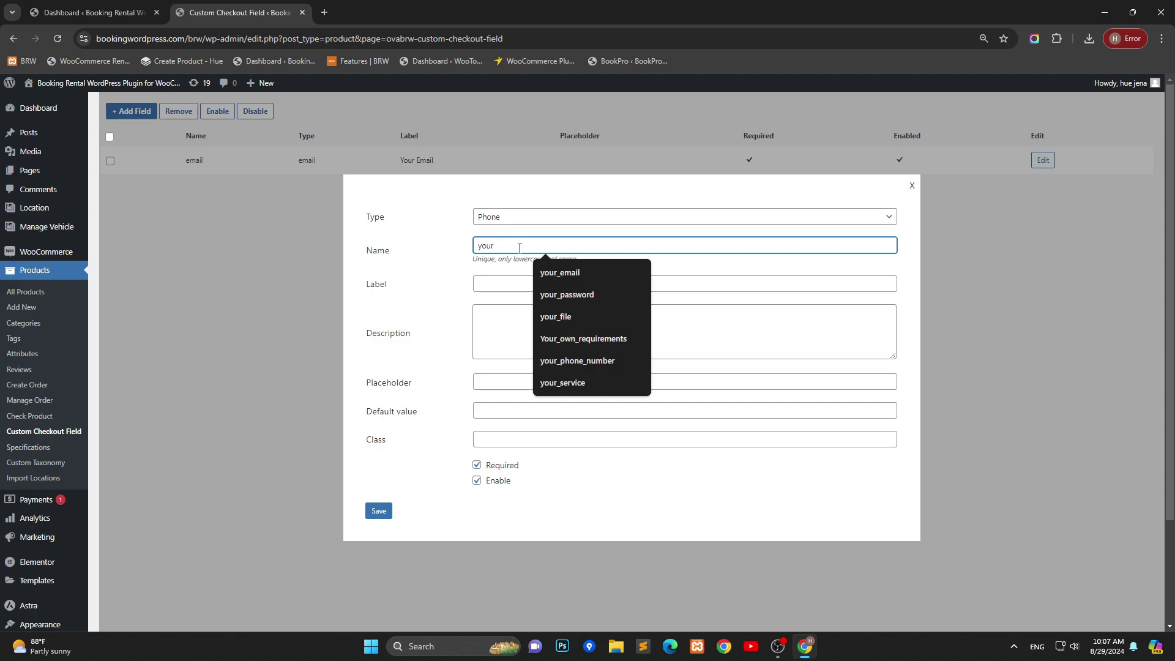
type("_phone")
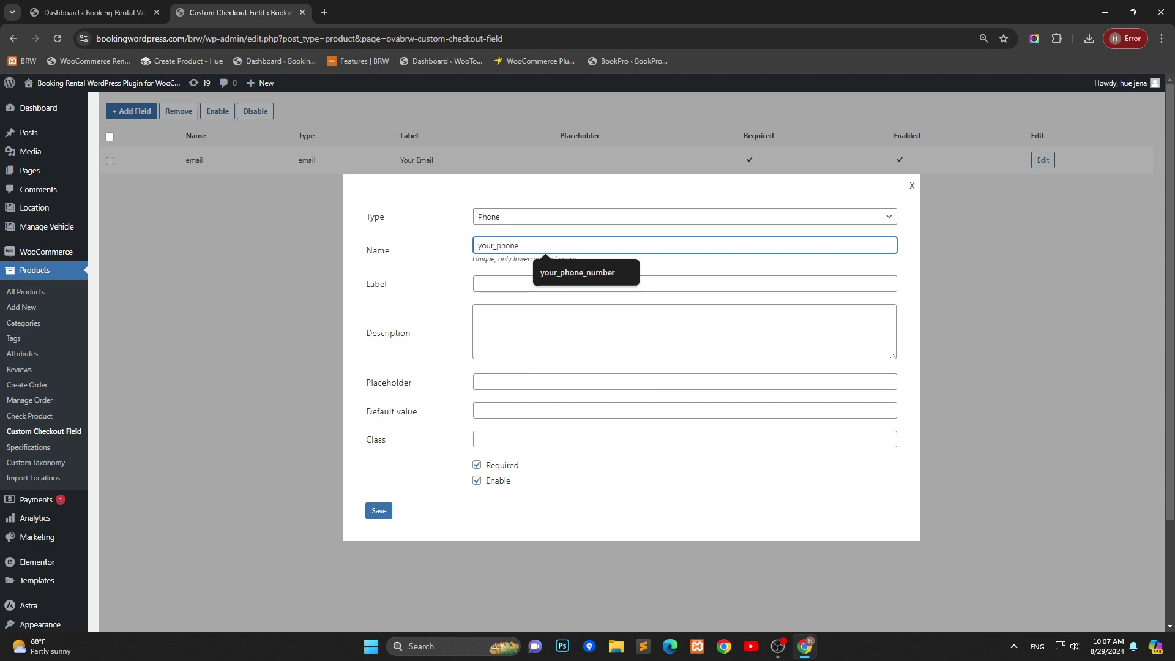
double_click(519, 248)
key("ctrl+c")
left_click(484, 284)
key("ctrl+v")
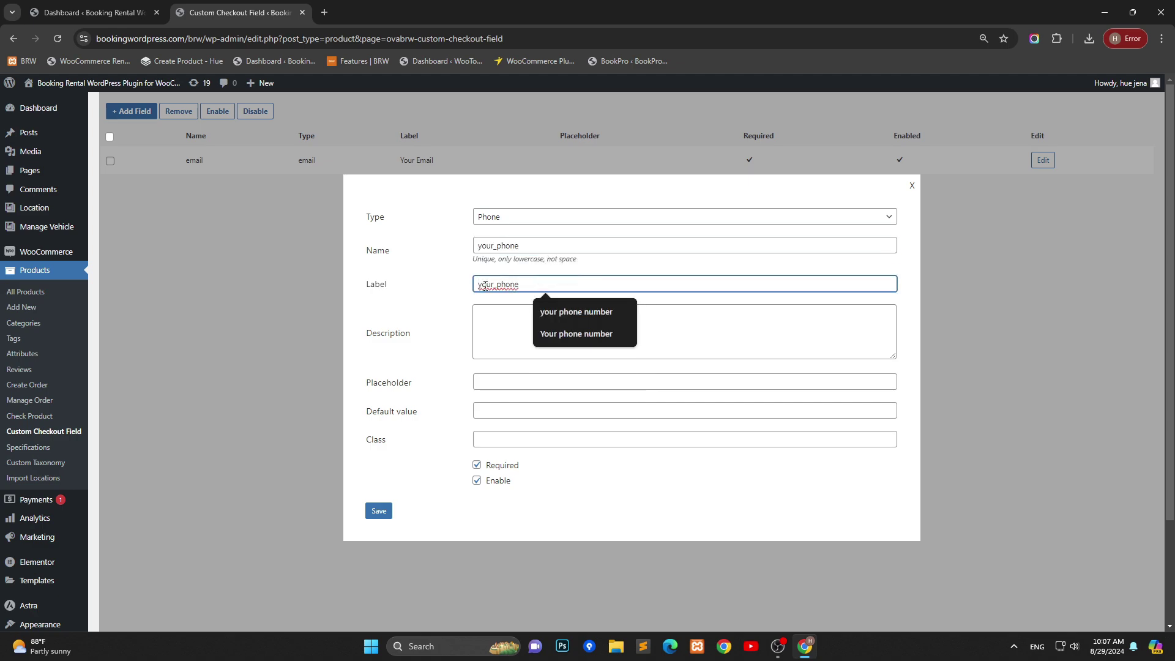
key("BackSpace")
type("Y")
left_click(493, 285)
key("BackSpace")
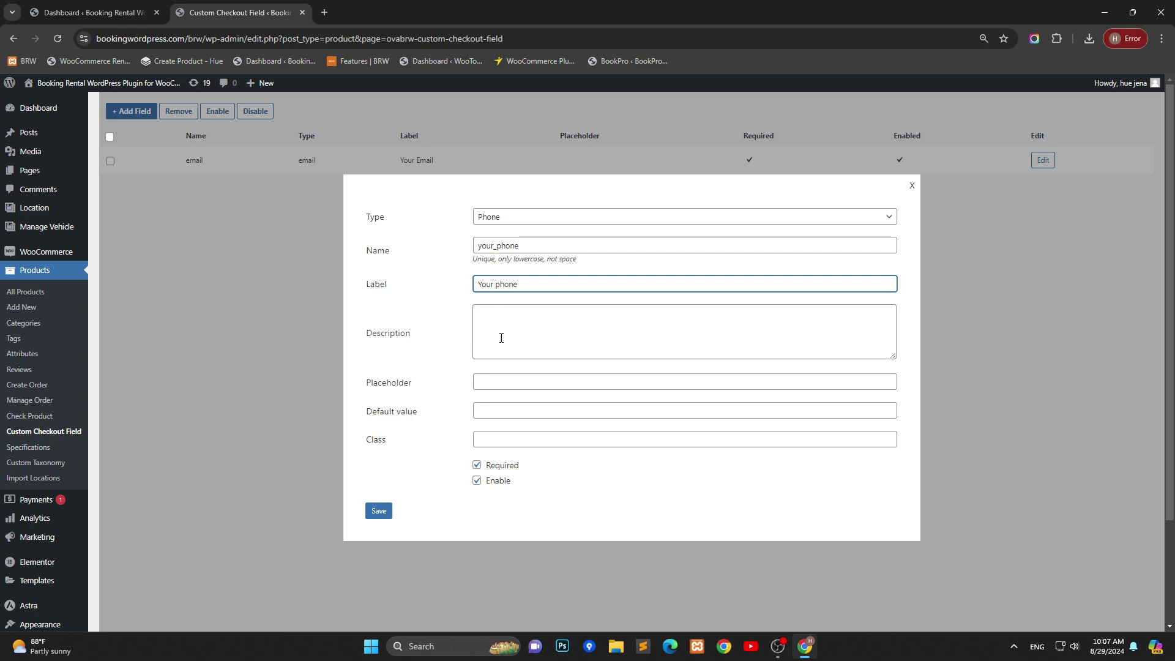
Step: Add a phone description and default value 1245796, make the field optional, and save it
left_click(522, 326)
type("Add your c")
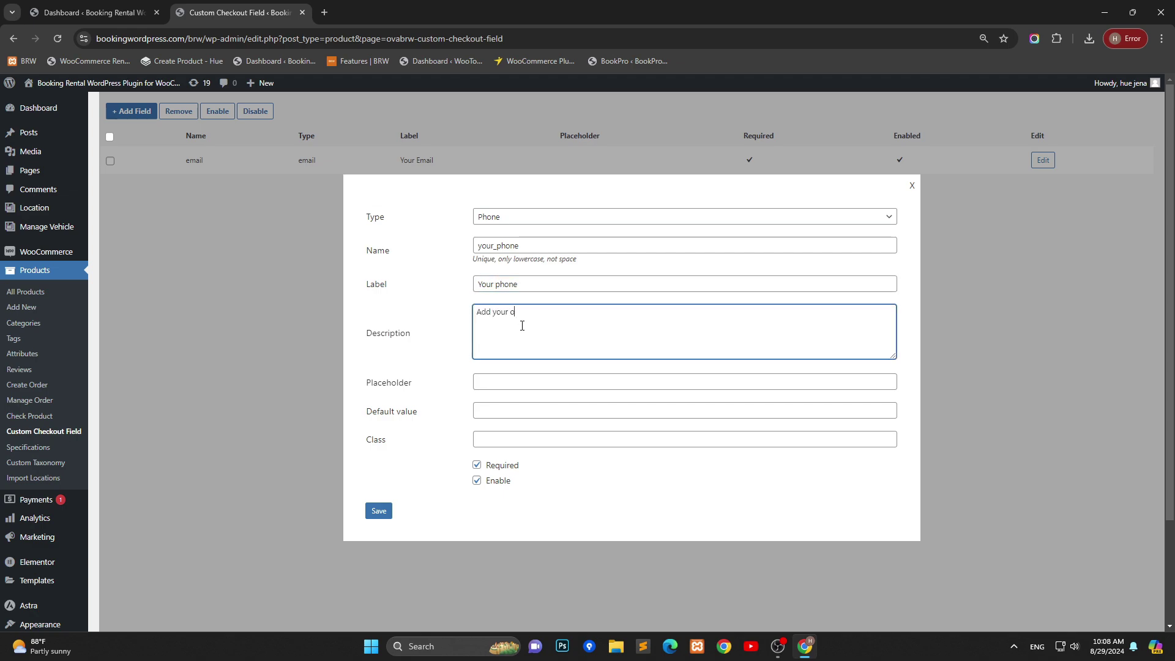
key("BackSpace")
type("phone")
key("Tab")
key("Tab")
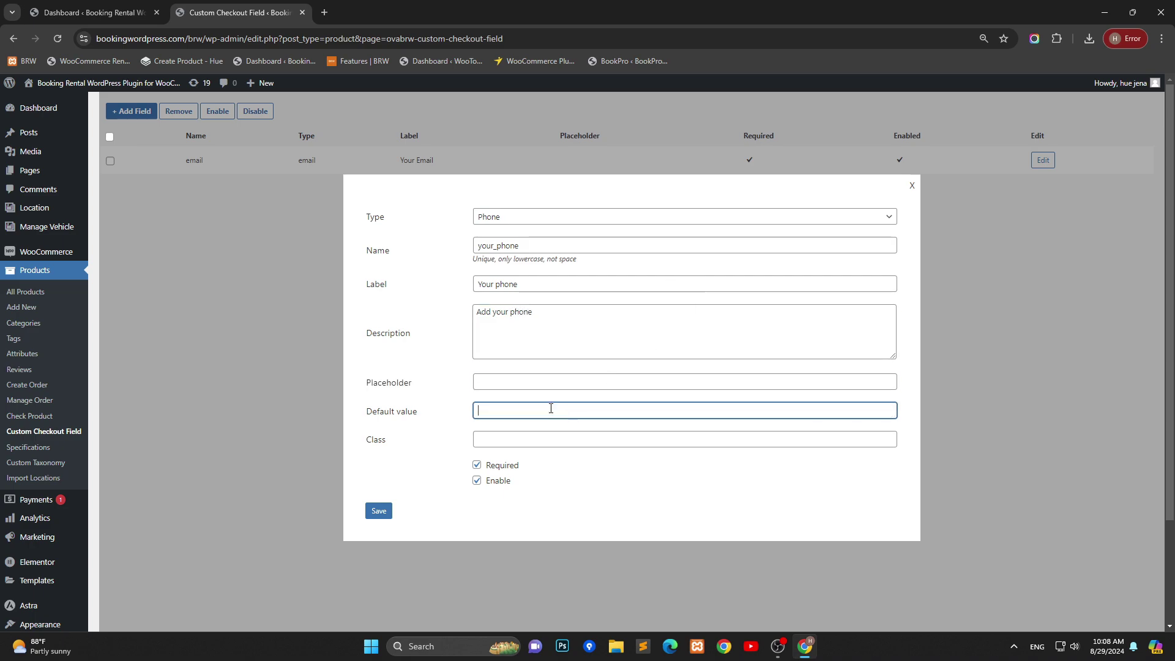
type("124")
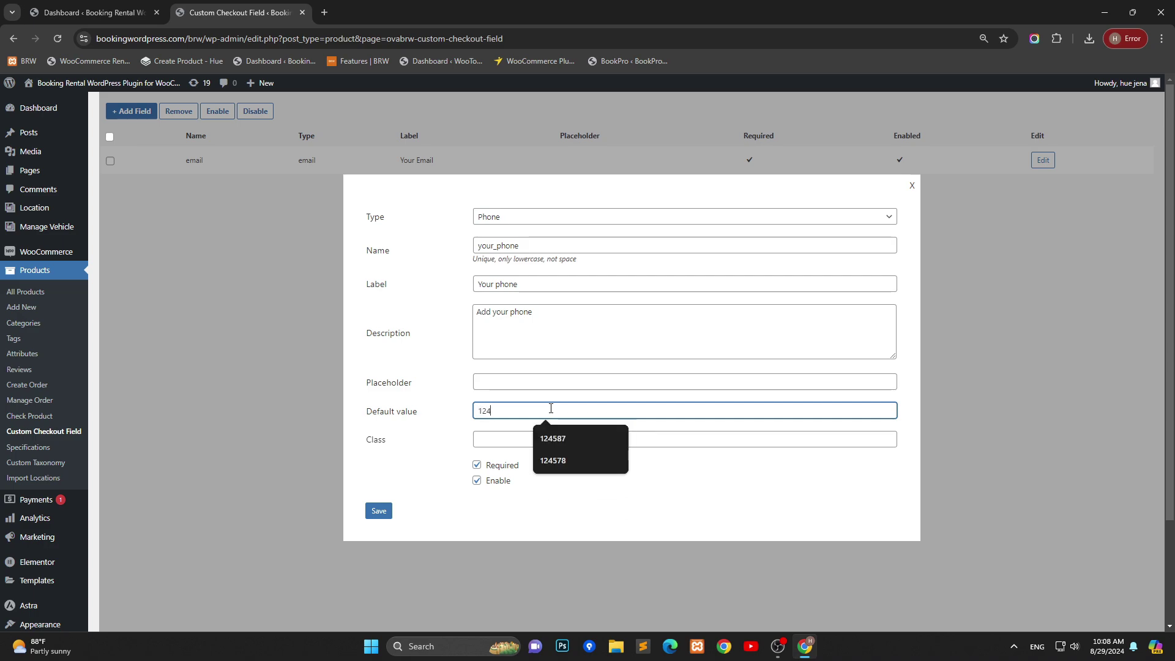
type("5796")
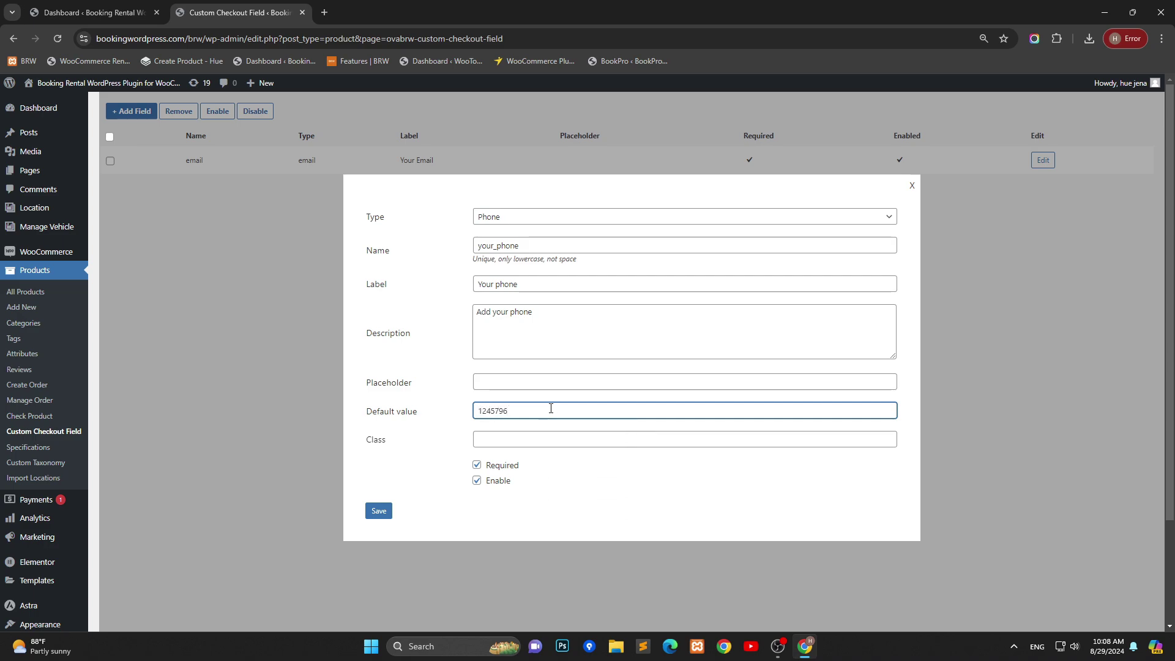
left_click(516, 440)
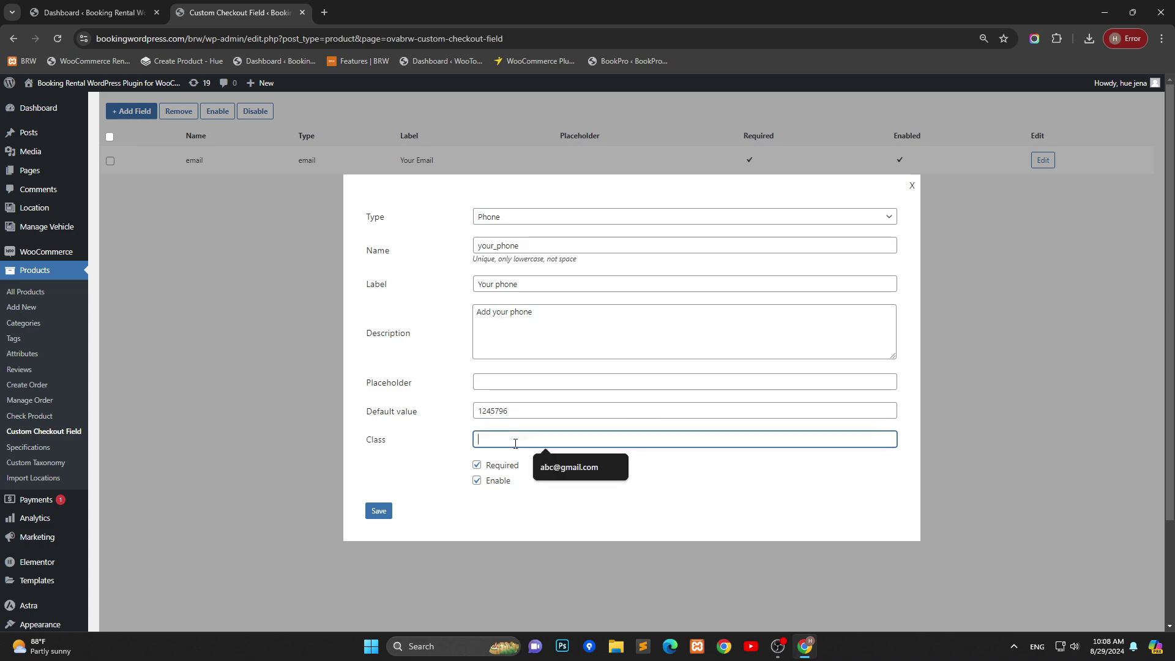
left_click(476, 480)
left_click(477, 465)
left_click(378, 511)
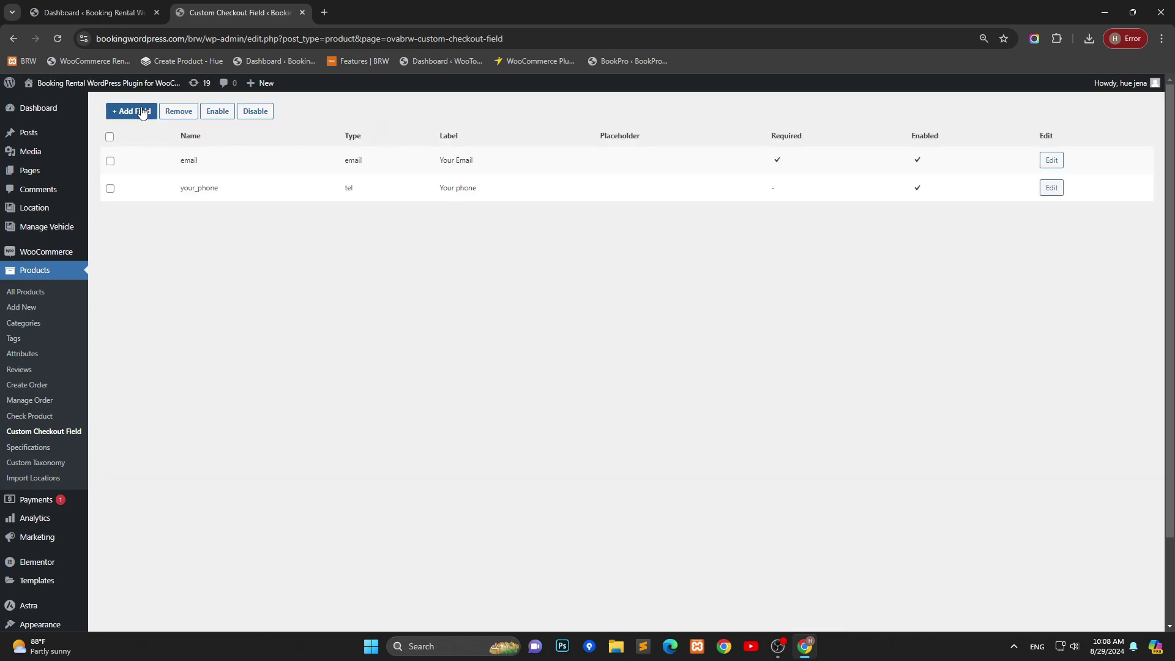
Step: Start a new Radio field with first option R1, price 1, quantity 4
left_click(142, 113)
left_click(521, 227)
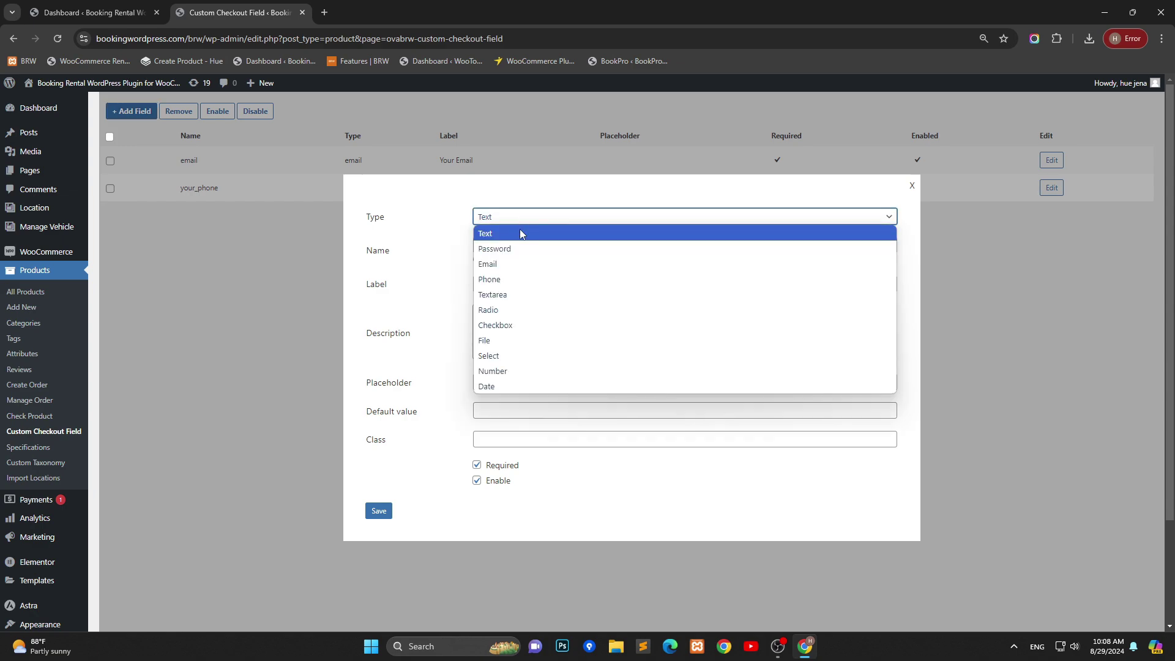
left_click(504, 310)
left_click(526, 260)
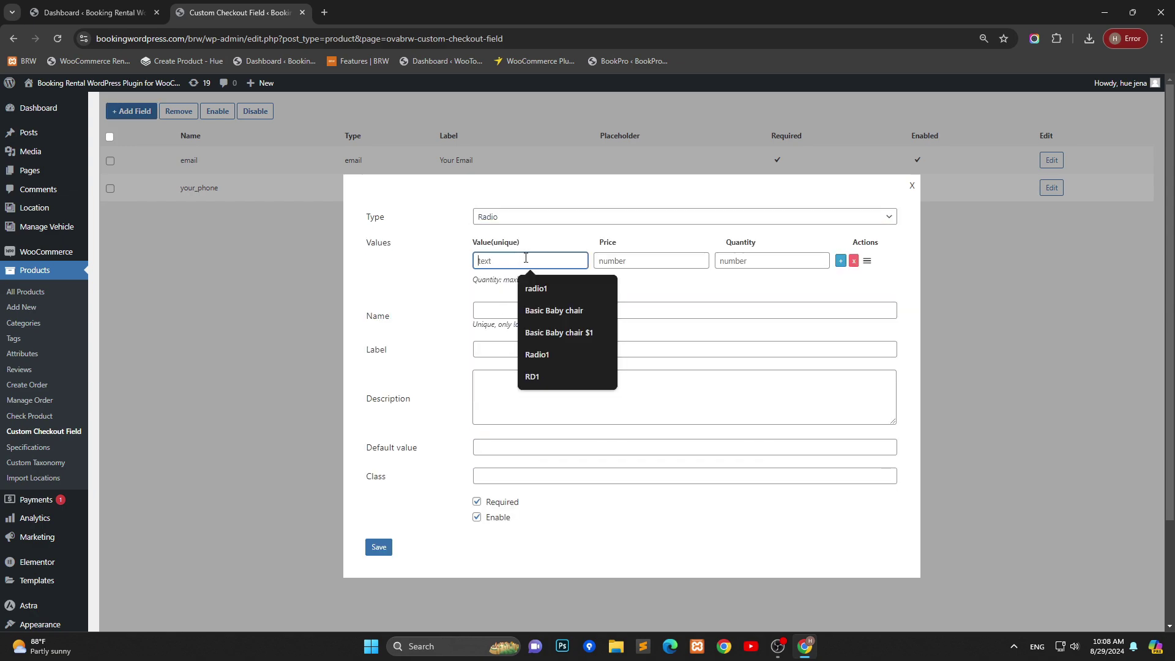
type("R1")
left_click(630, 260)
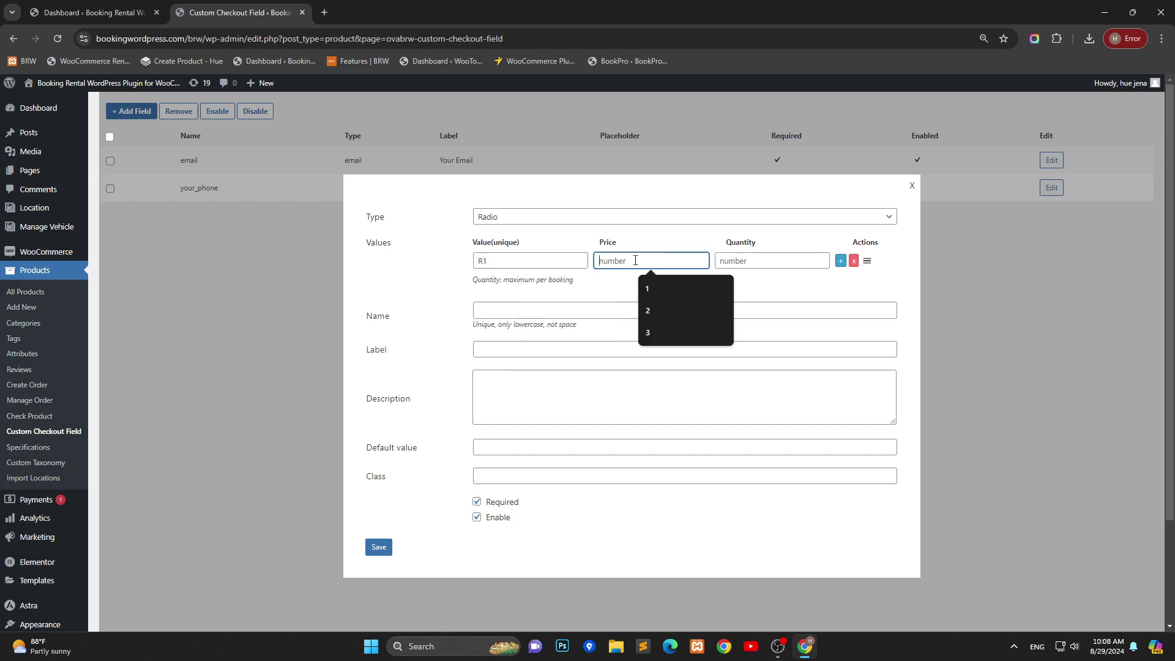
type("1")
left_click(747, 262)
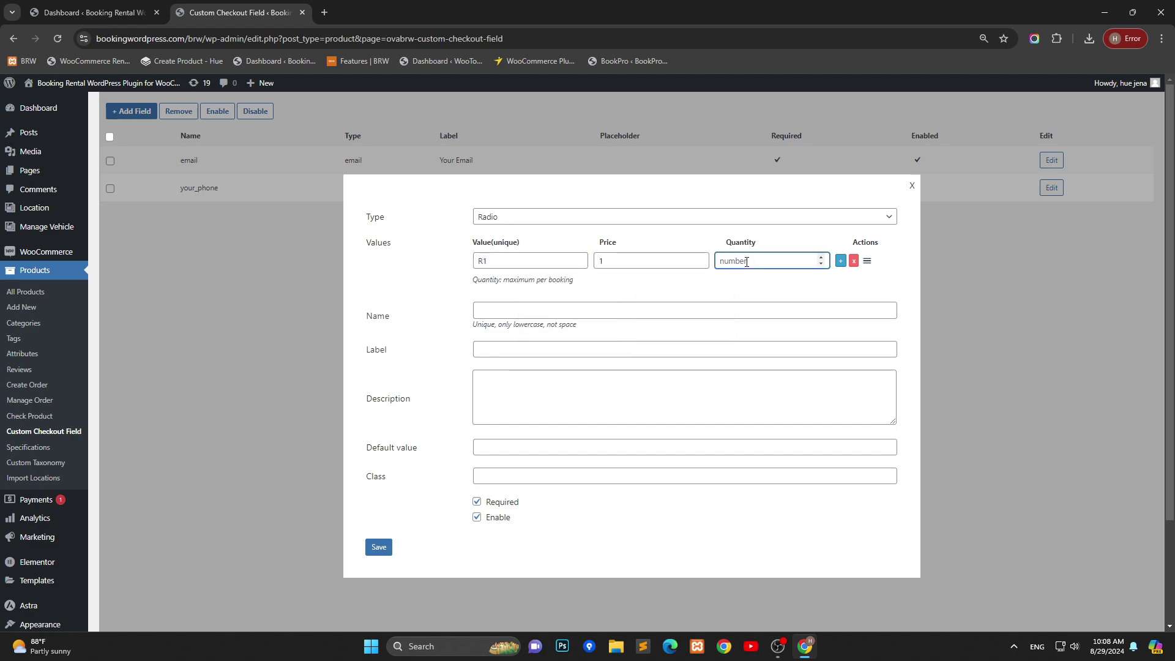
type("4")
Step: Add a second radio option R2 with price 3 and quantity 9
left_click(841, 261)
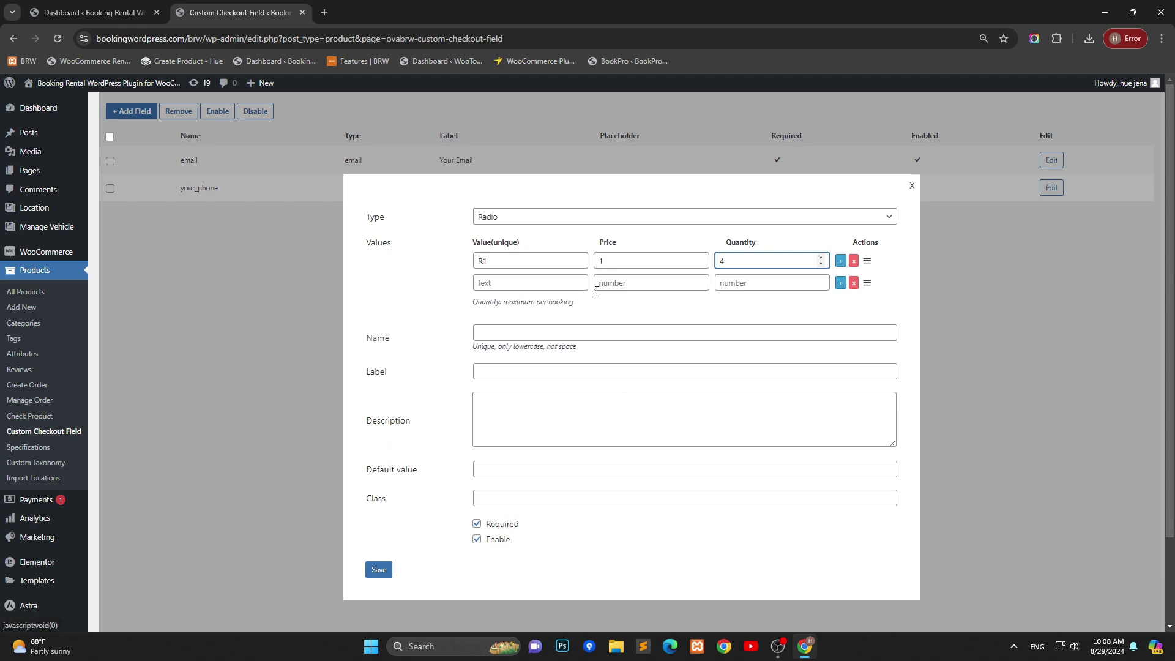
left_click(534, 282)
type("R2")
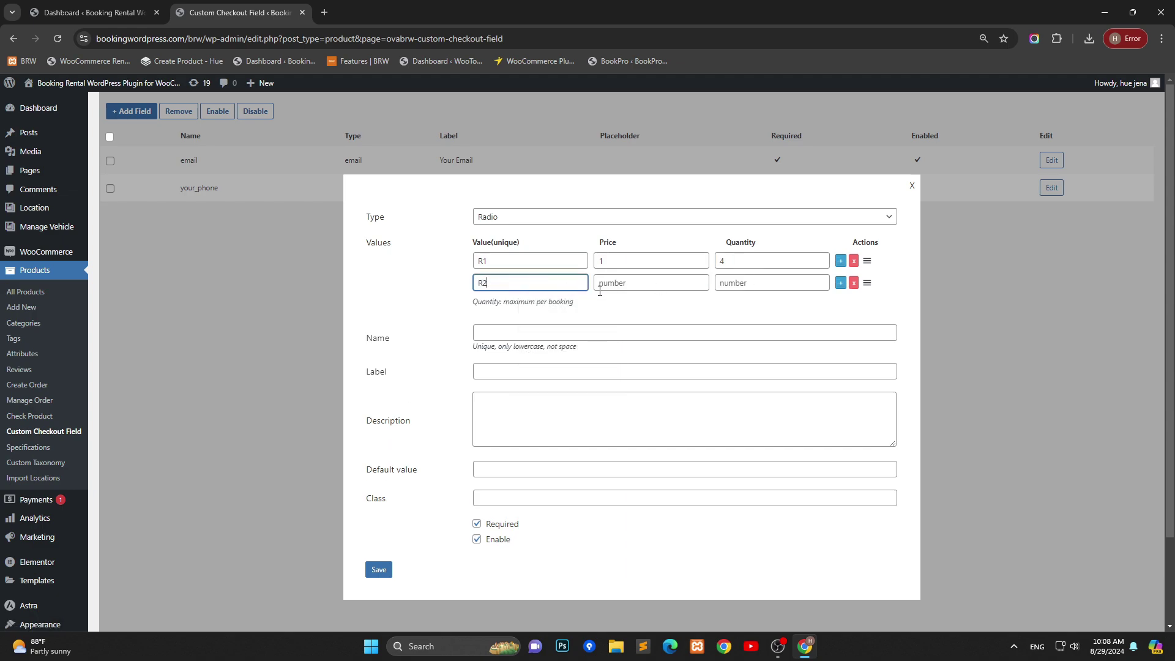
left_click(618, 284)
type("3")
left_click(733, 284)
type("9")
Step: Add a third radio option R3 with price 3 and quantity 17
left_click(841, 282)
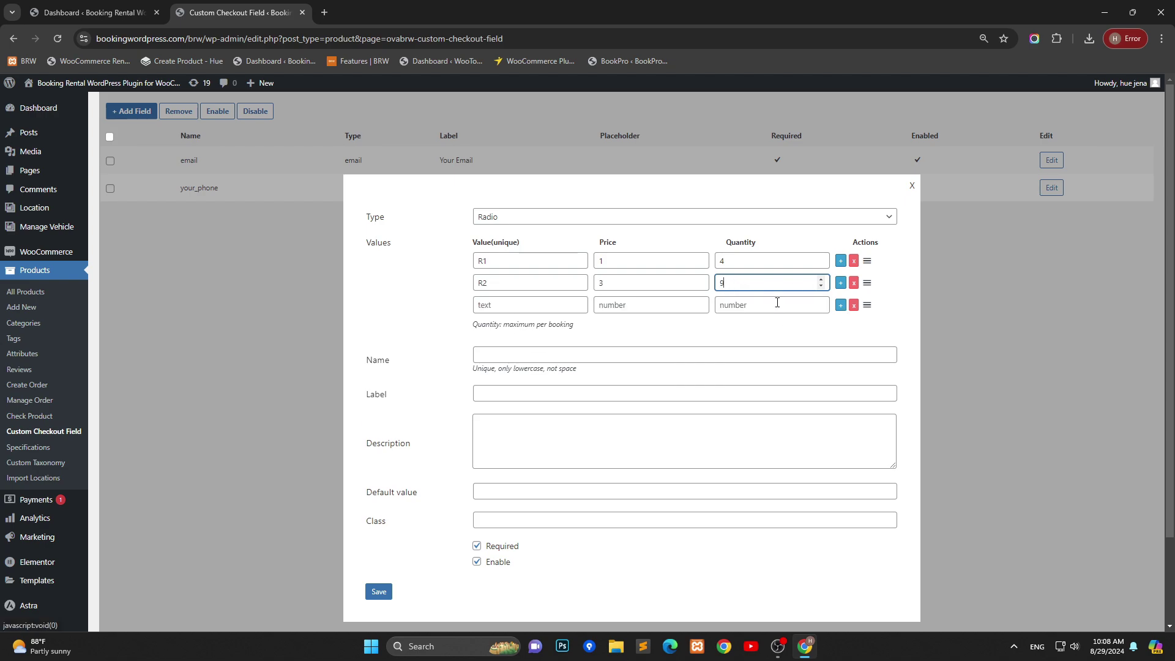
left_click(525, 305)
type("R")
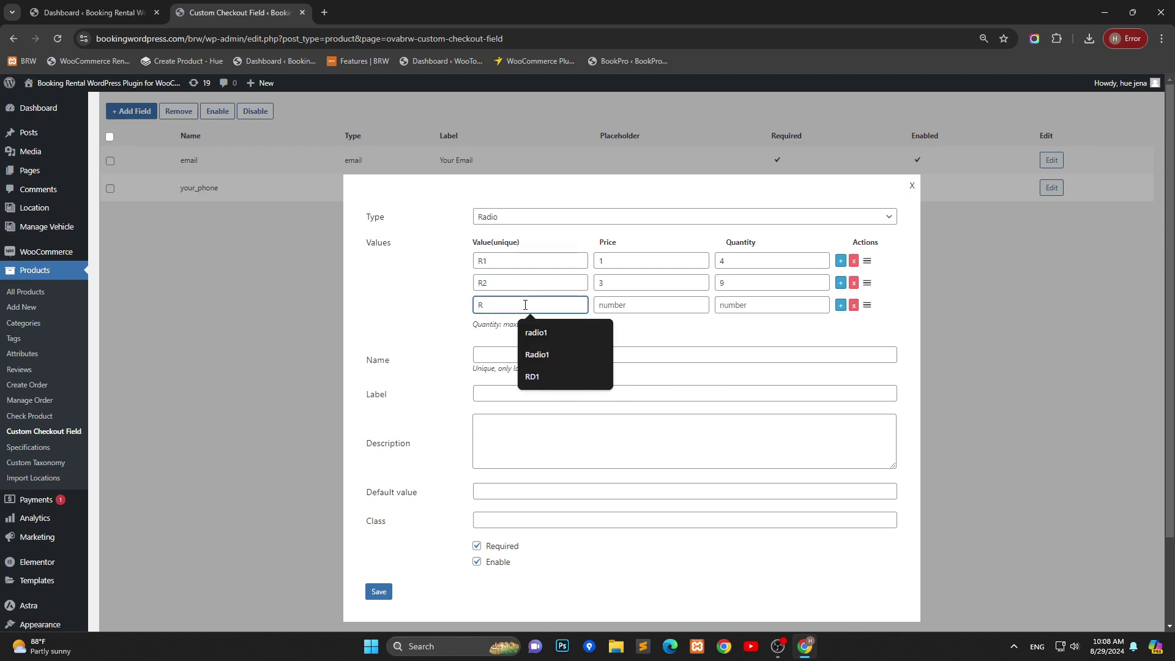
type("3")
left_click(625, 304)
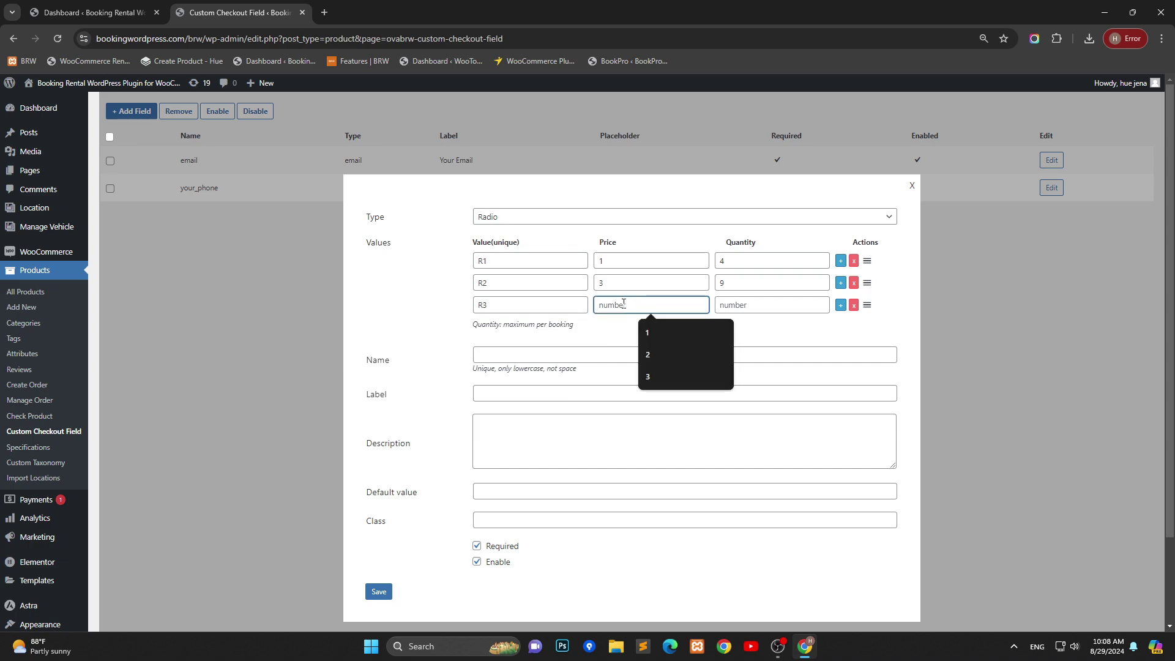
type("3")
left_click(737, 308)
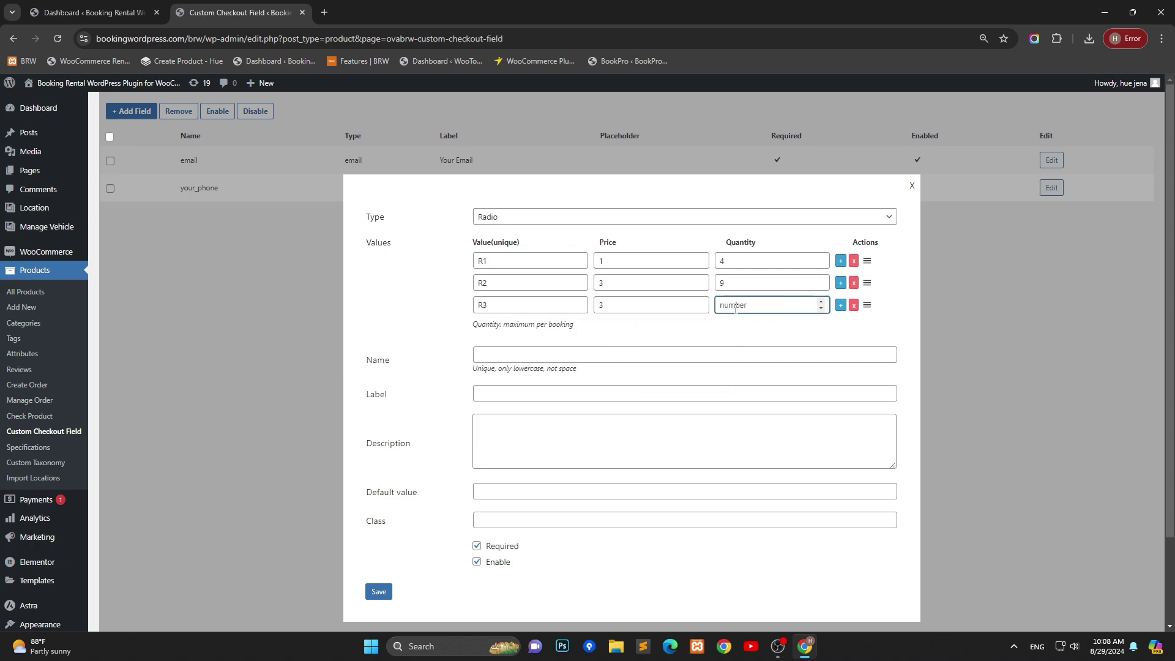
type("17")
Step: Name the field 'radio', label it 'Radio', describe it 'Choose the thing you want', make it optional, and save
left_click(506, 361)
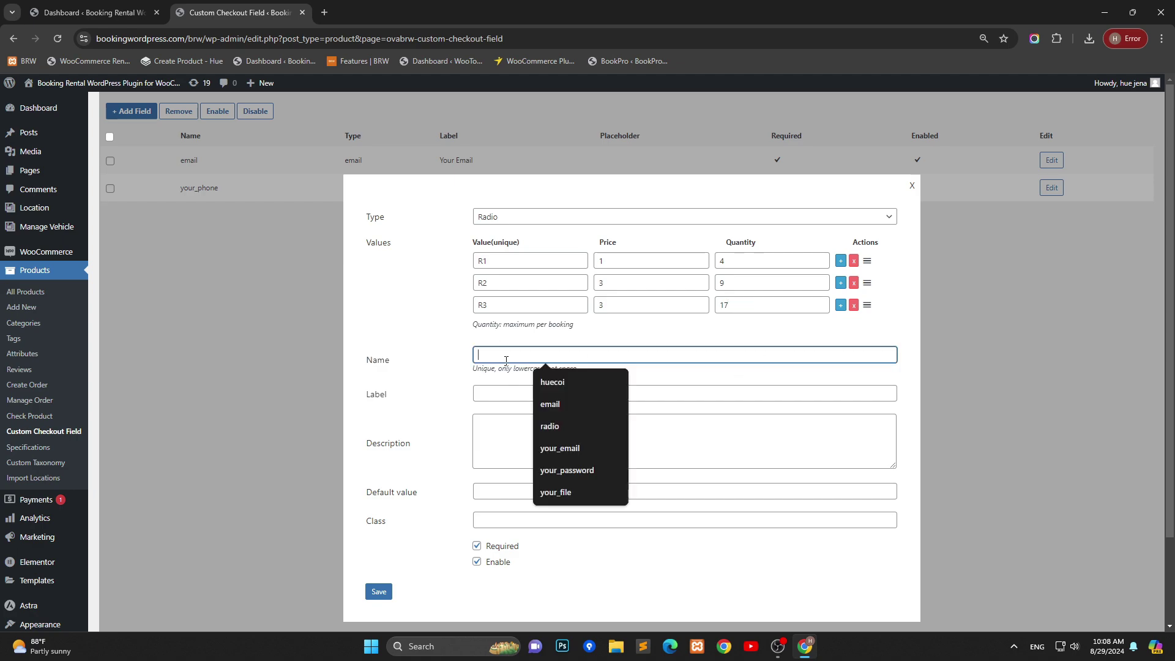
type("radi")
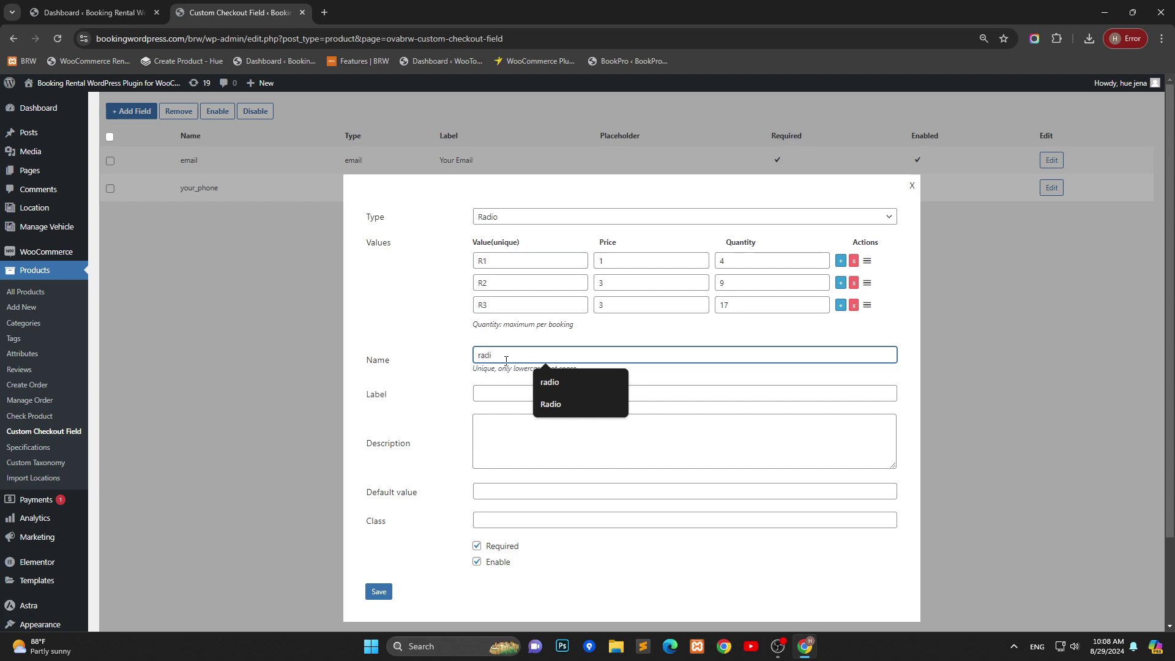
type("o")
key("Tab")
type("Radio")
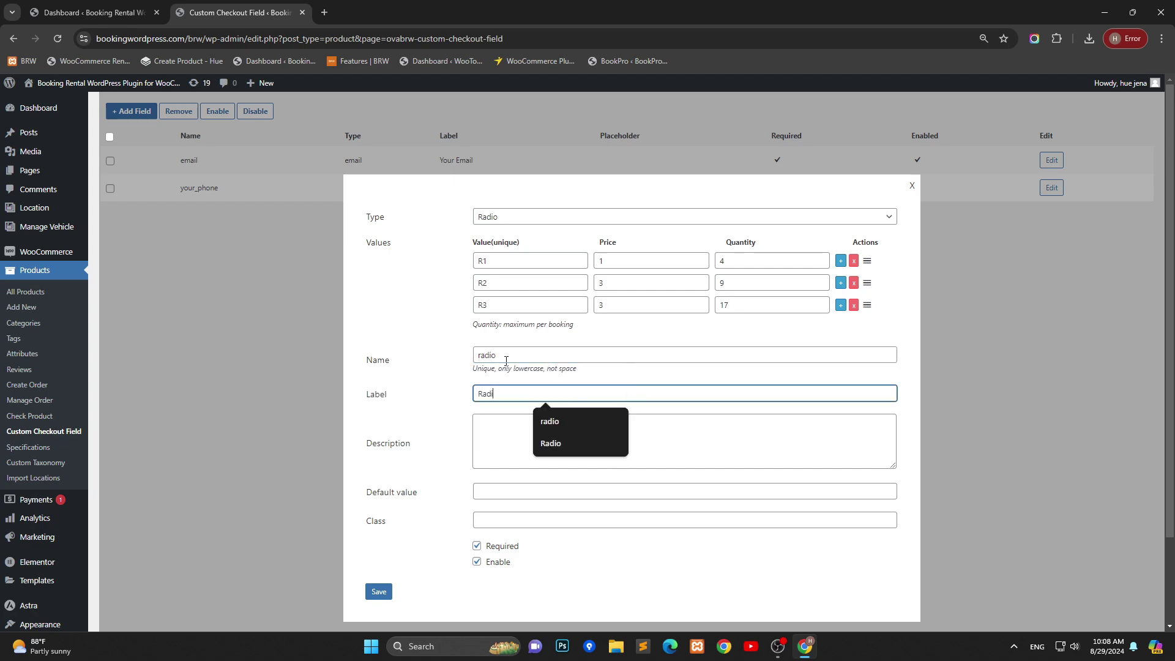
key("Tab")
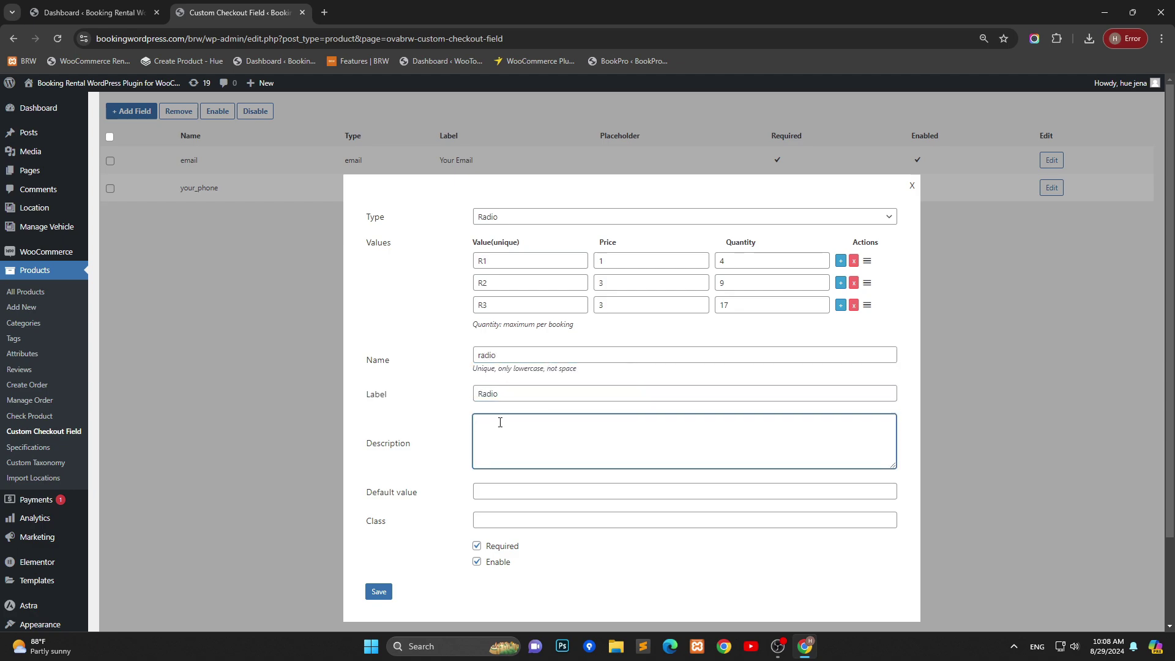
left_click(500, 422)
type("Choose the thing you ưwant")
key("Tab")
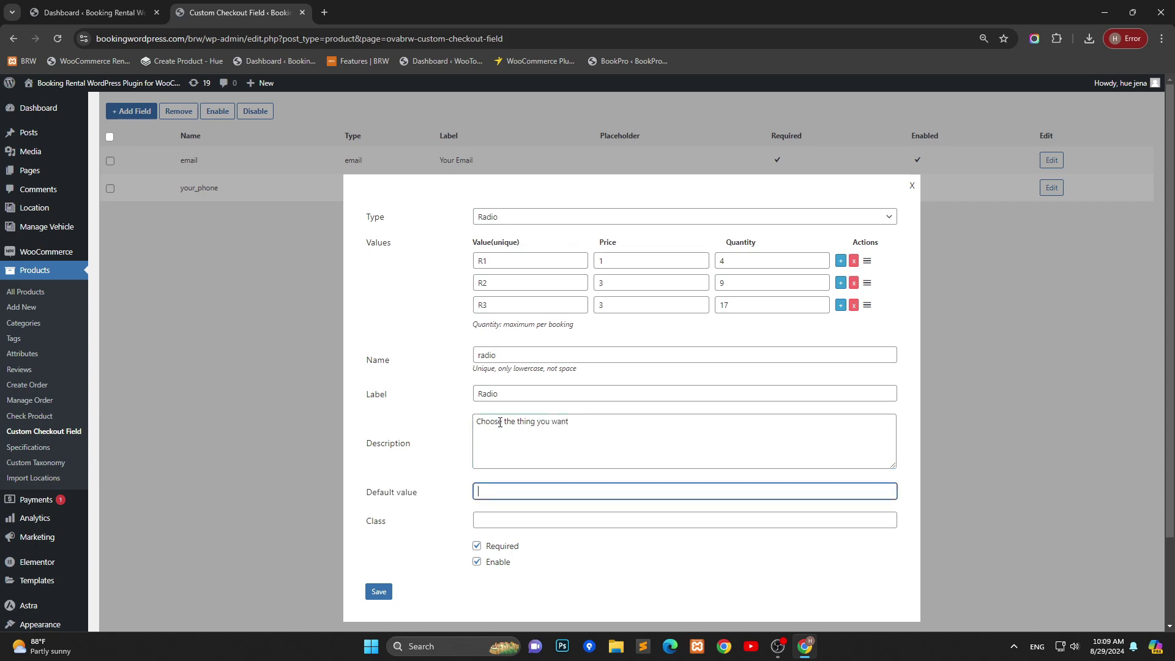
left_click(528, 520)
left_click(476, 545)
left_click(386, 592)
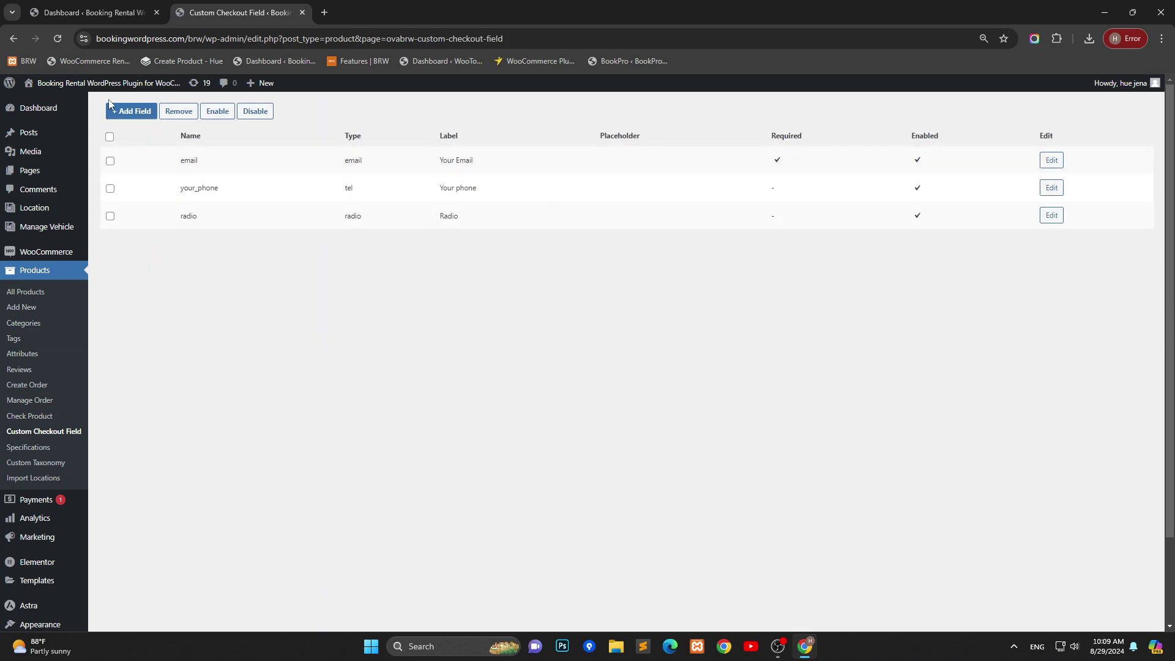
Step: Start a new Checkbox field with first option service1, 'basic service', price 1, quantity 4
left_click(122, 112)
left_click(513, 220)
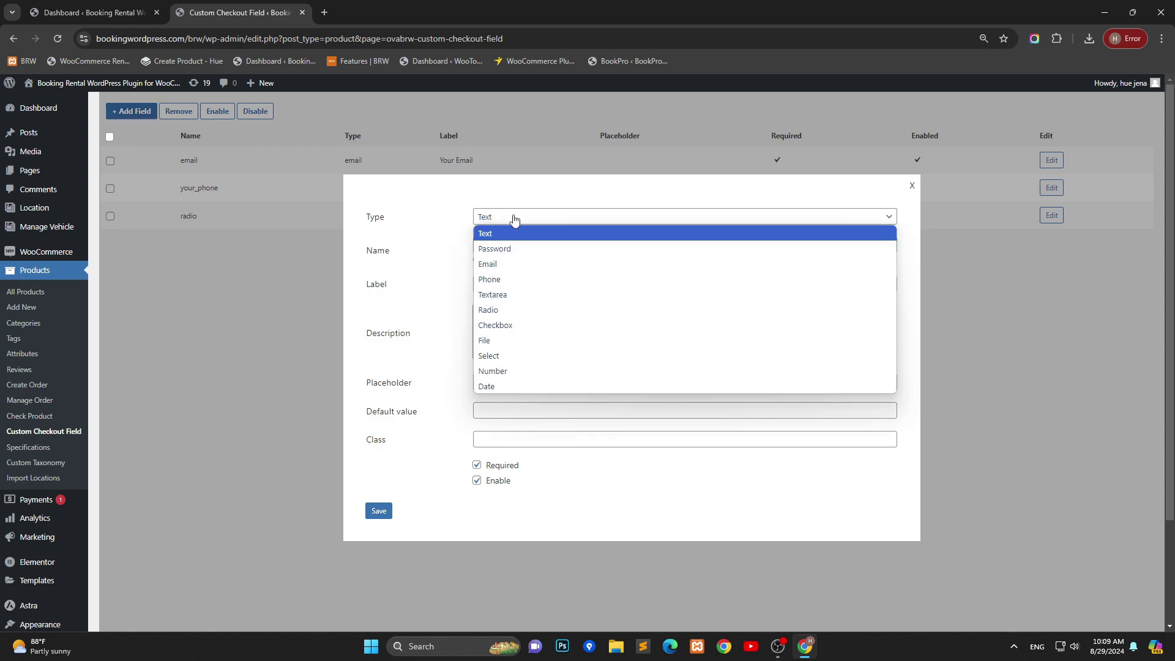
left_click(526, 329)
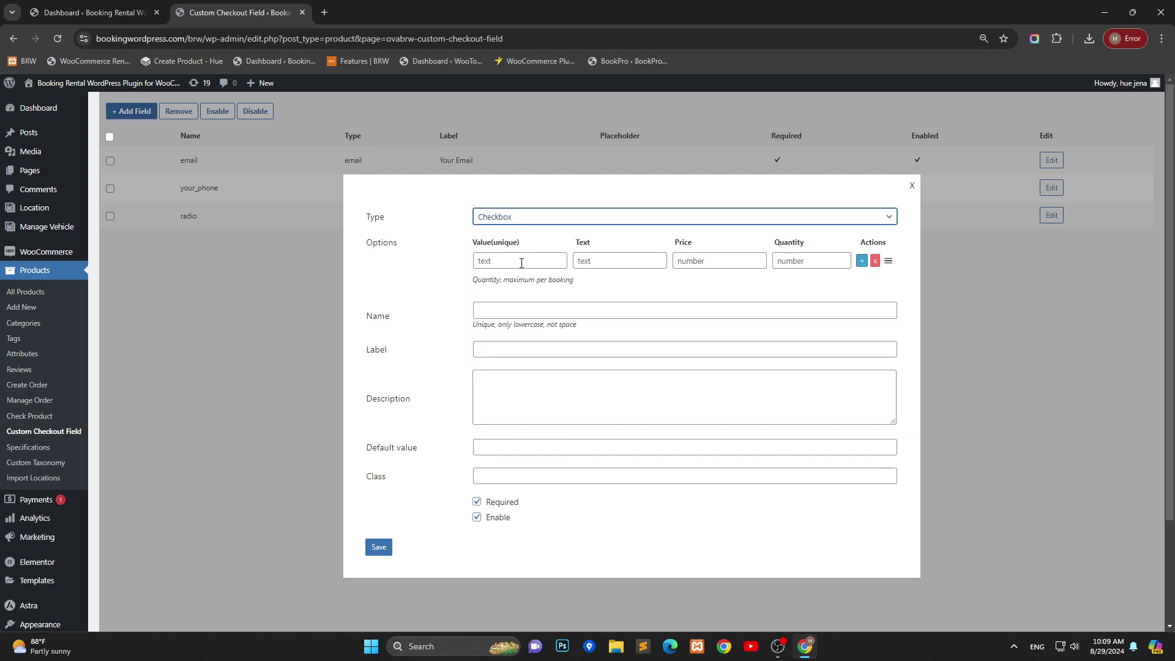
left_click(513, 263)
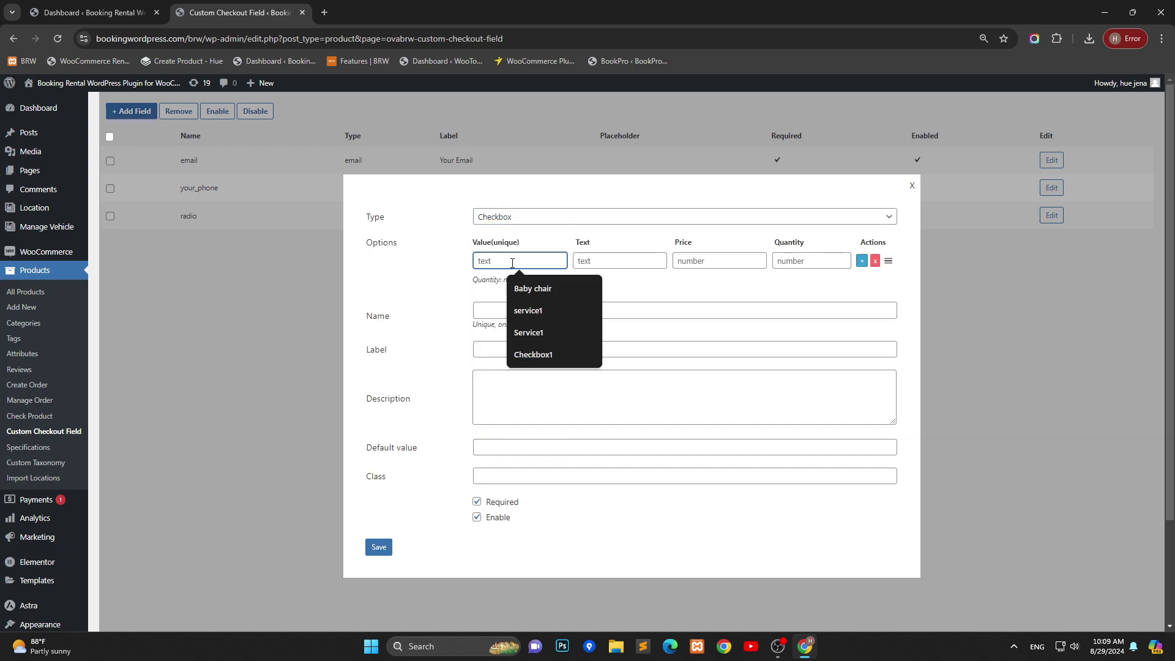
type("Ser")
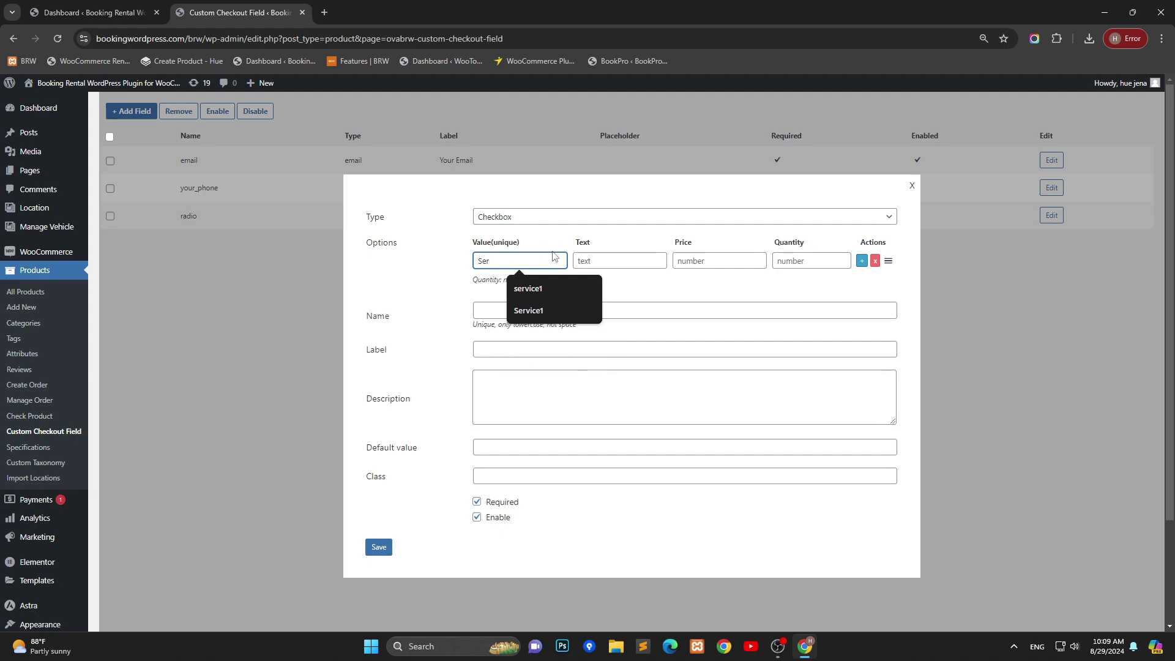
left_click(544, 287)
left_click(607, 260)
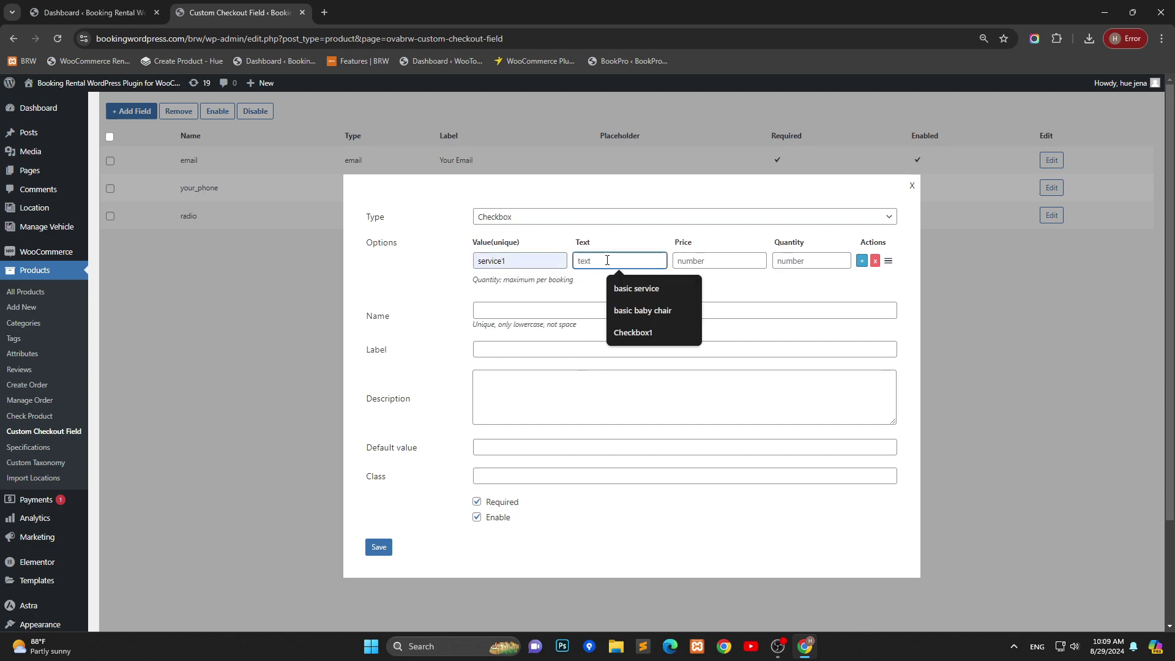
left_click(648, 290)
left_click(733, 263)
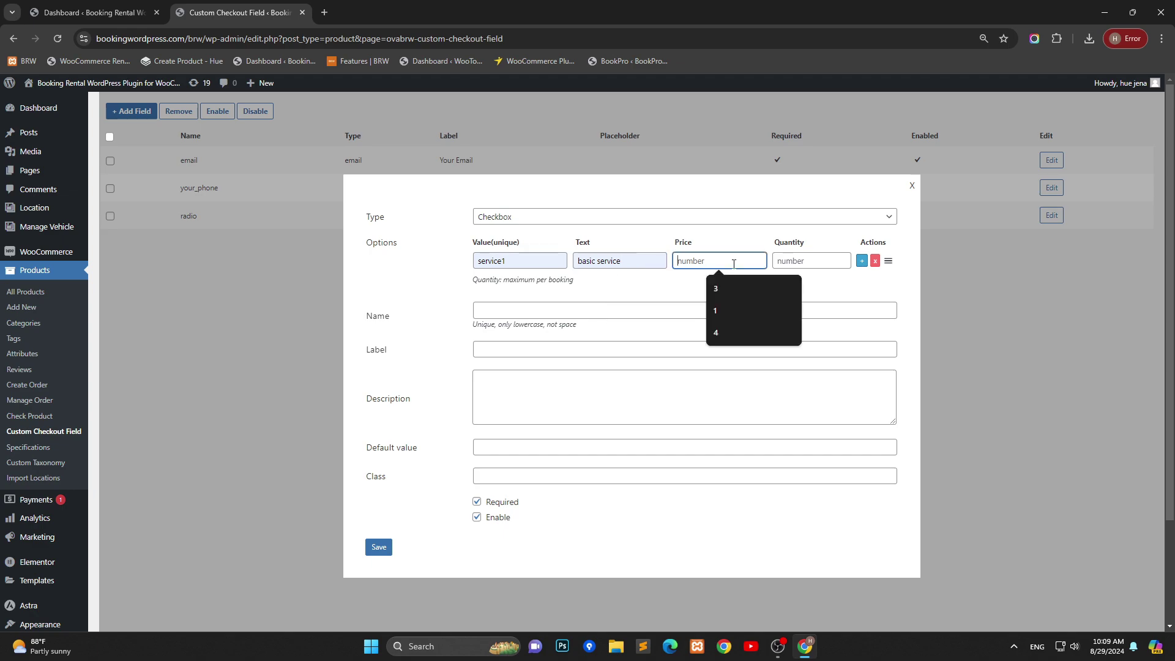
left_click(714, 310)
left_click(798, 257)
type("4")
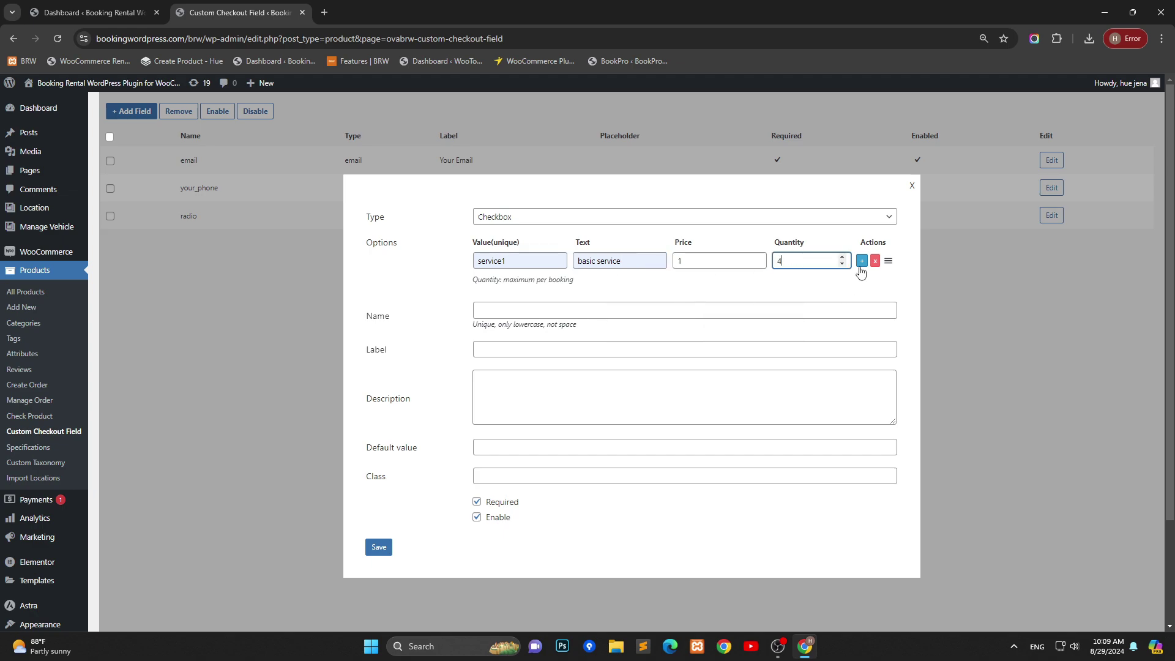
Step: Add a second option service2, 'Premium service', price 2, quantity 6
left_click(861, 263)
left_click(515, 283)
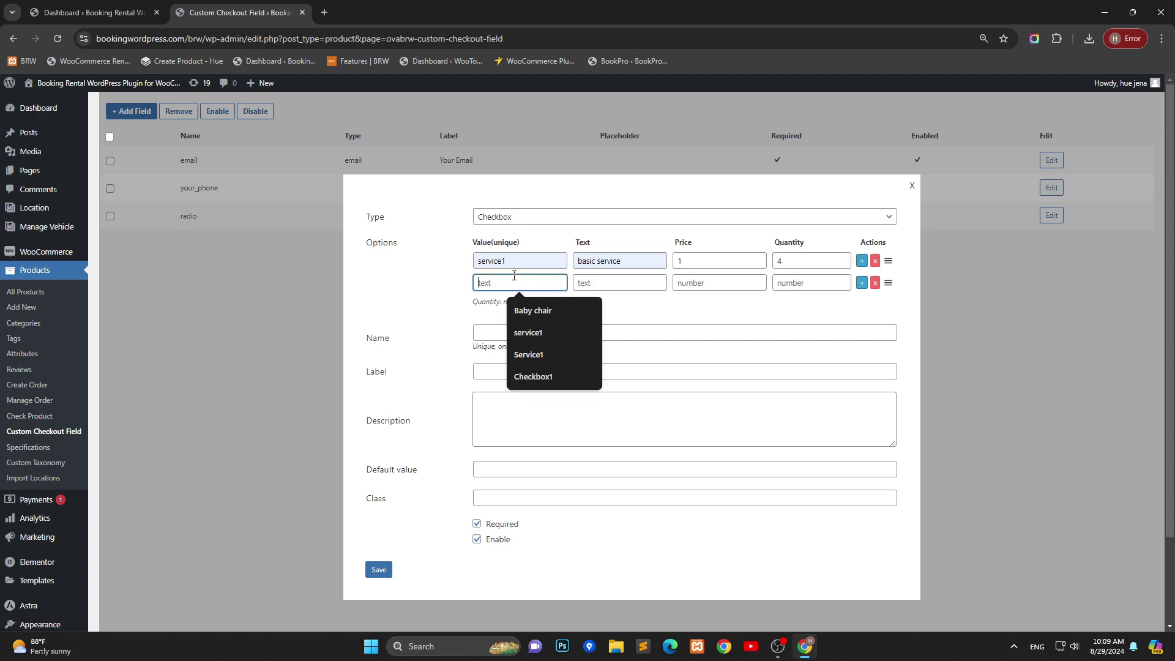
left_click(527, 256)
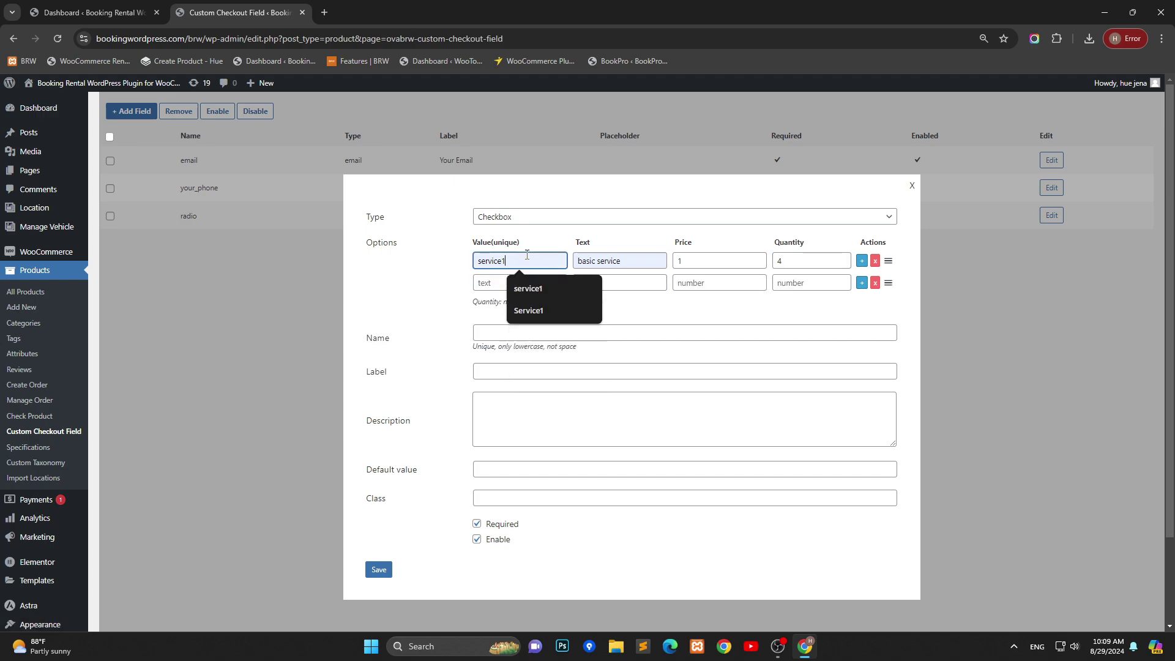
left_click(509, 282)
type("service1")
key("BackSpace")
type("2")
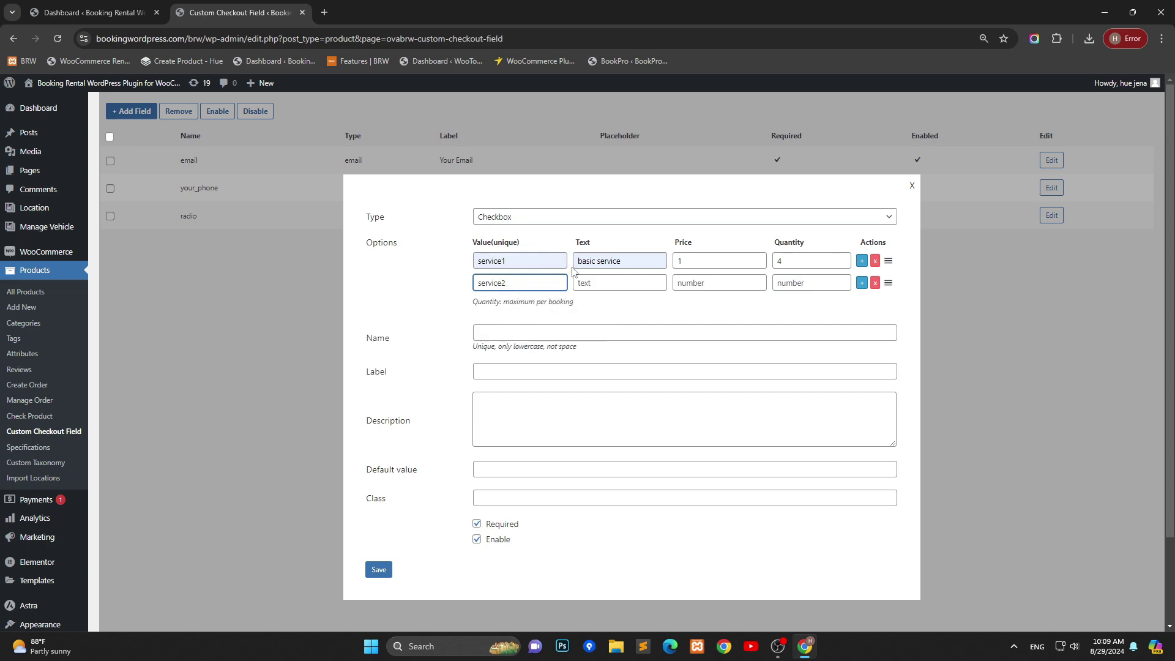
left_click(590, 285)
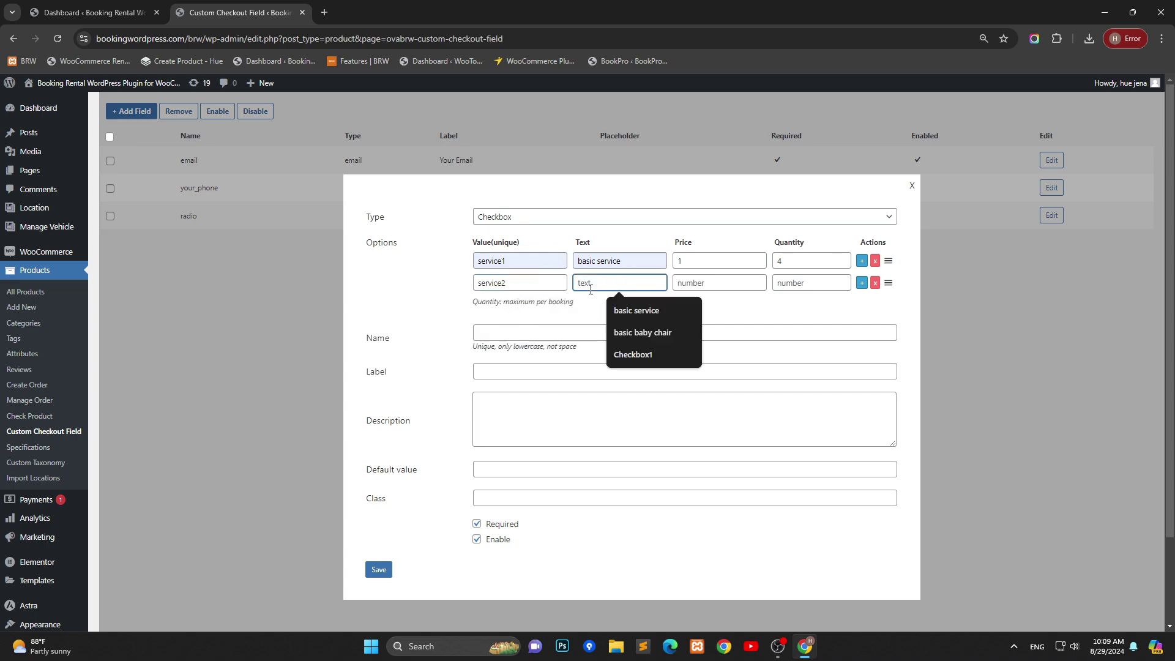
type("Premium ")
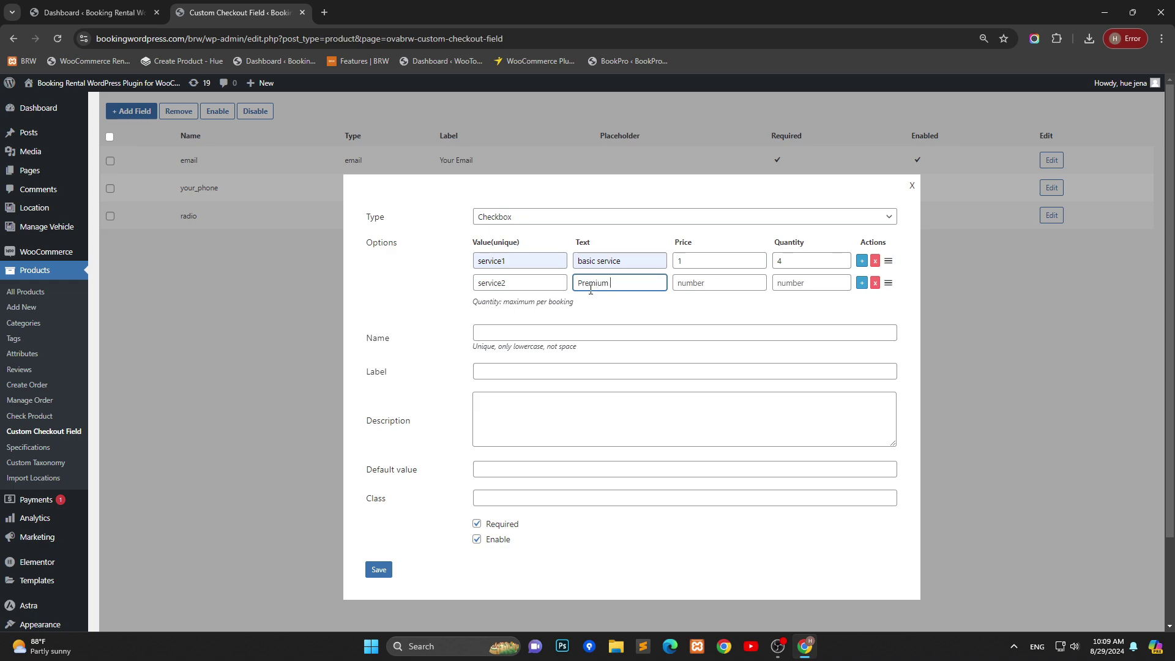
type("service")
left_click(710, 282)
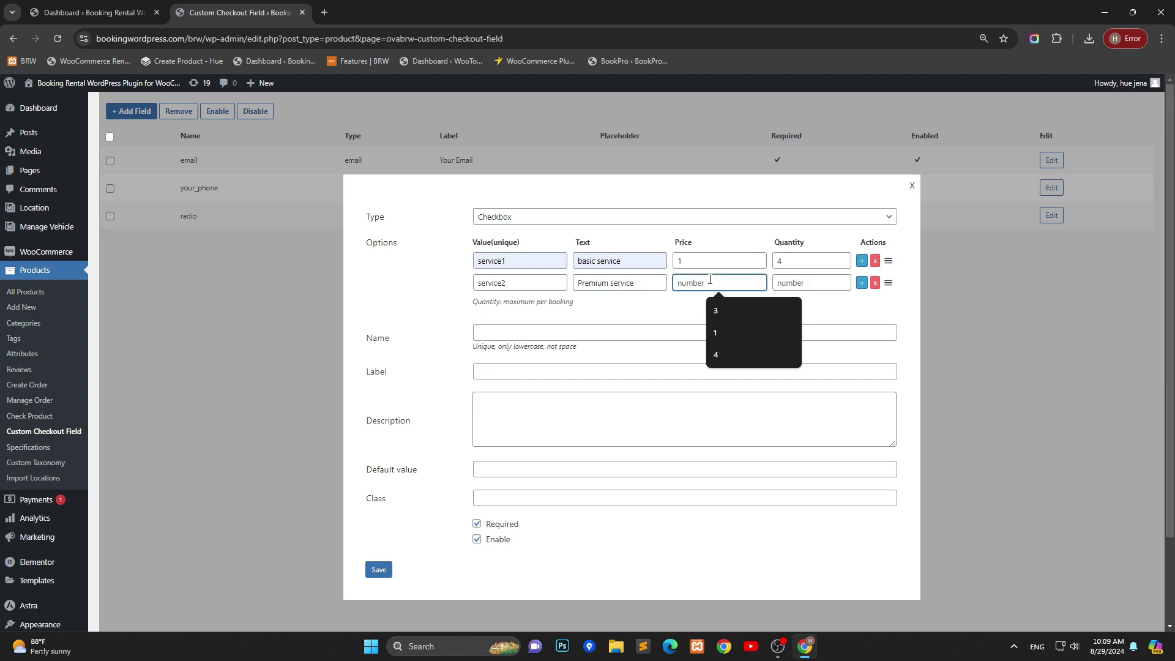
type("2")
left_click(783, 284)
type("6")
Step: Add a third option service3, 'Advanced service', price 3
left_click(861, 283)
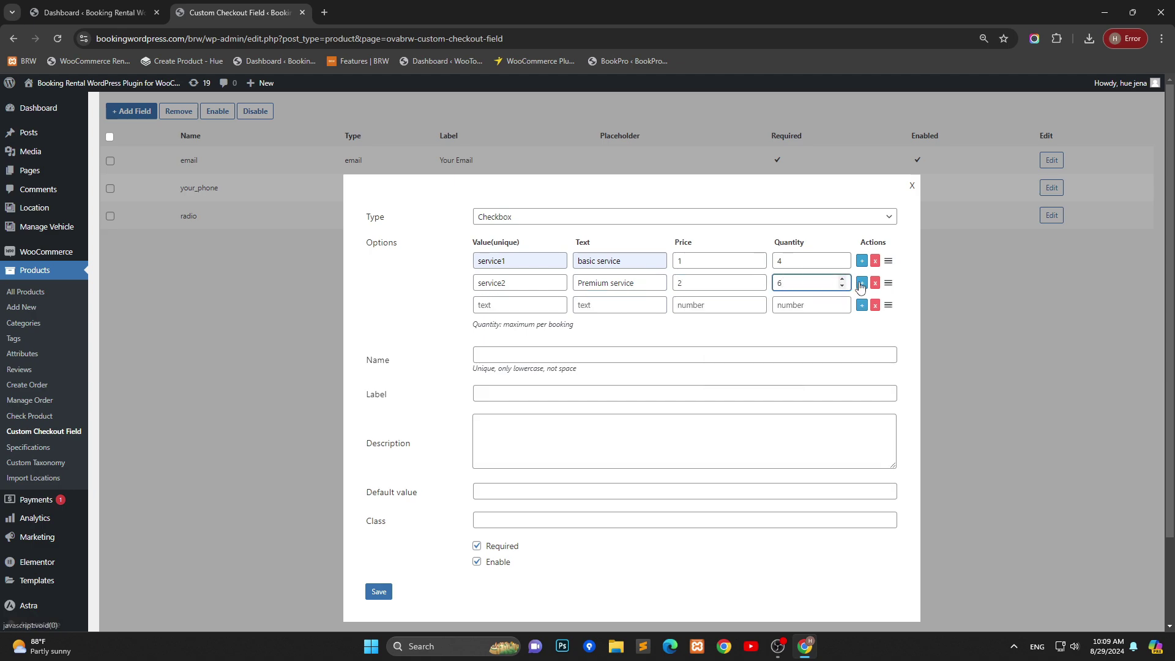
left_click(520, 284)
double_click(520, 284)
key("ctrl+c")
left_click(517, 304)
key("ctrl+v")
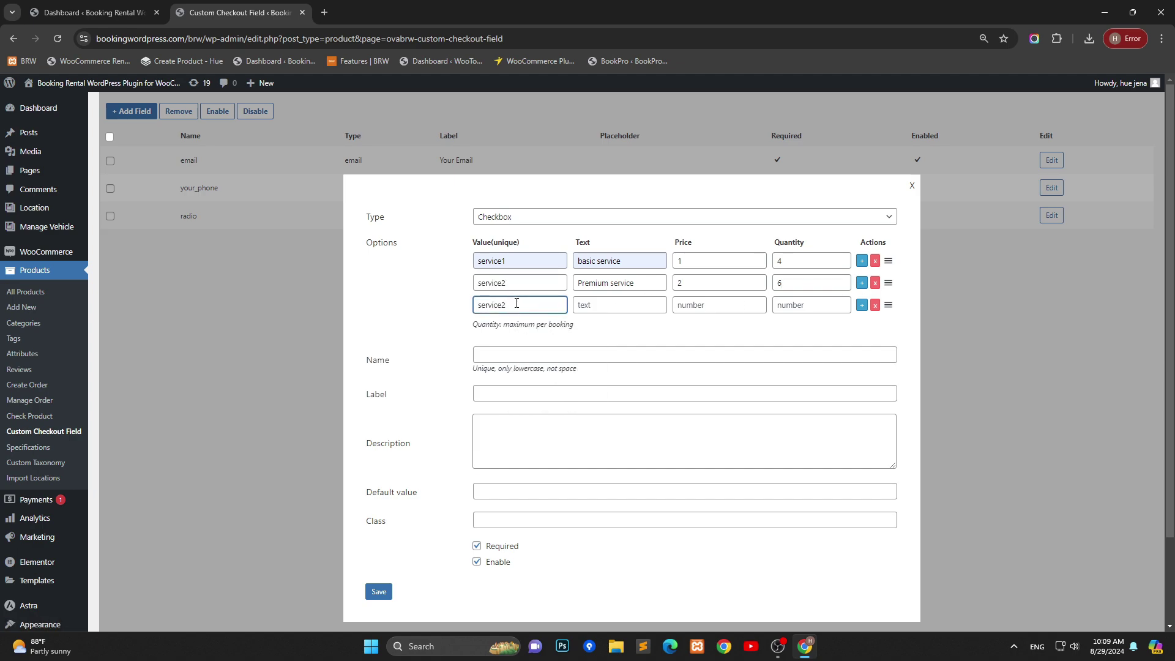
key("BackSpace")
type("3")
left_click(603, 306)
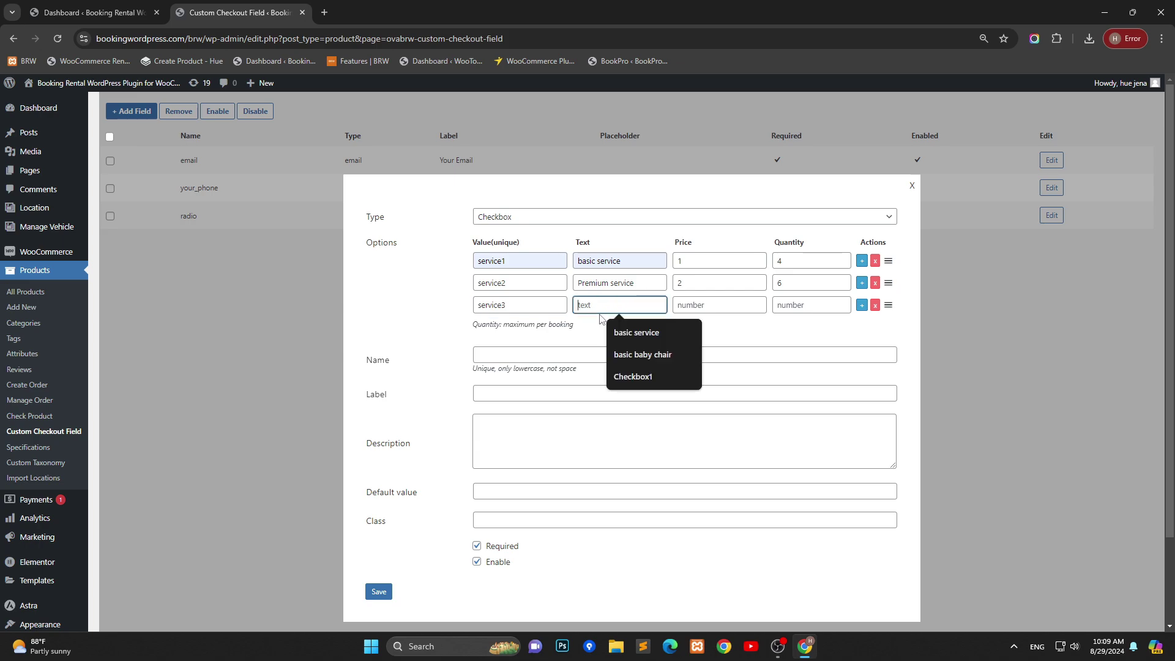
type("Adv")
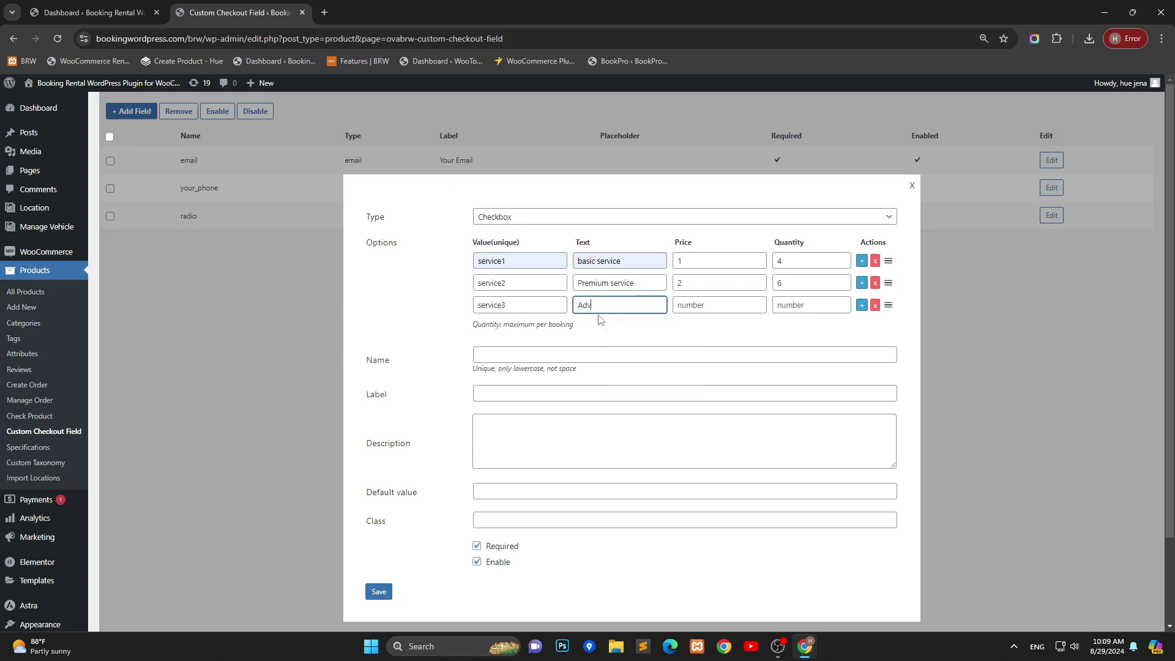
type("anced service1")
left_click(705, 305)
type("3")
key("Tab")
Step: Name the new checkbox field my_service and label it 'My service'
type("9")
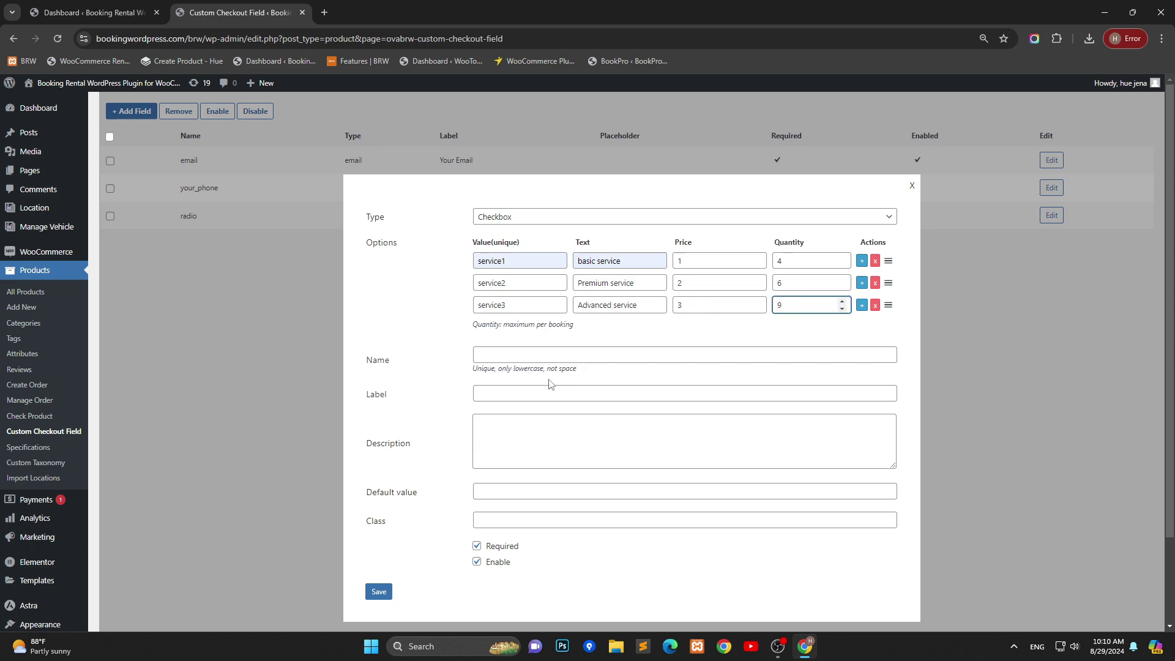
left_click(532, 360)
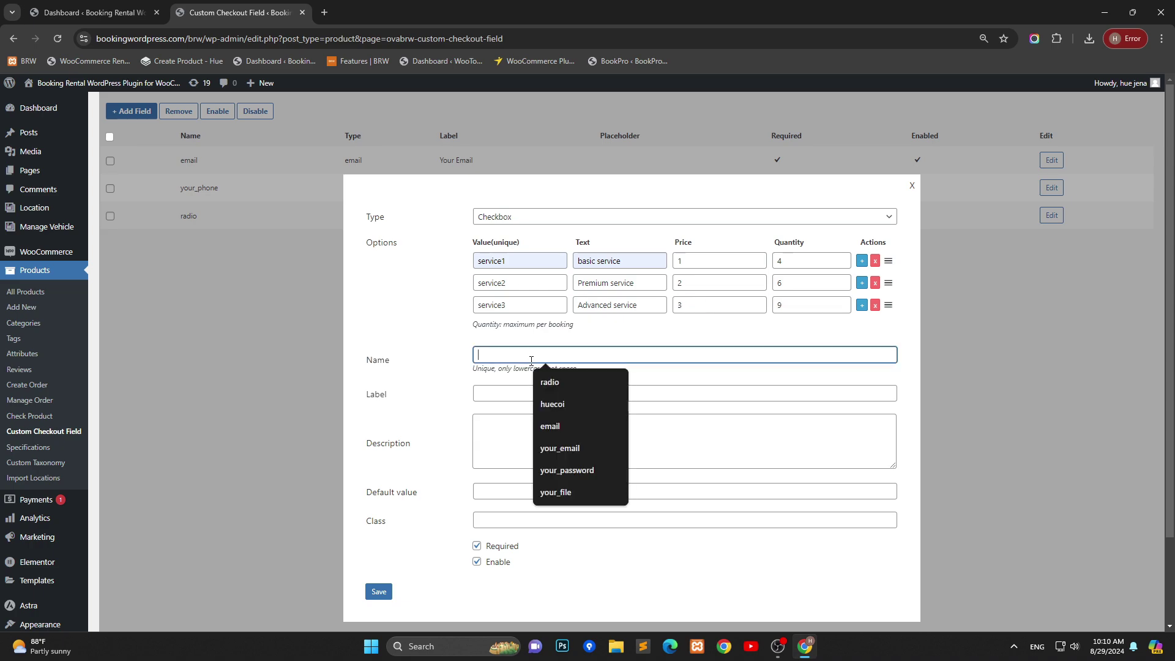
type("my")
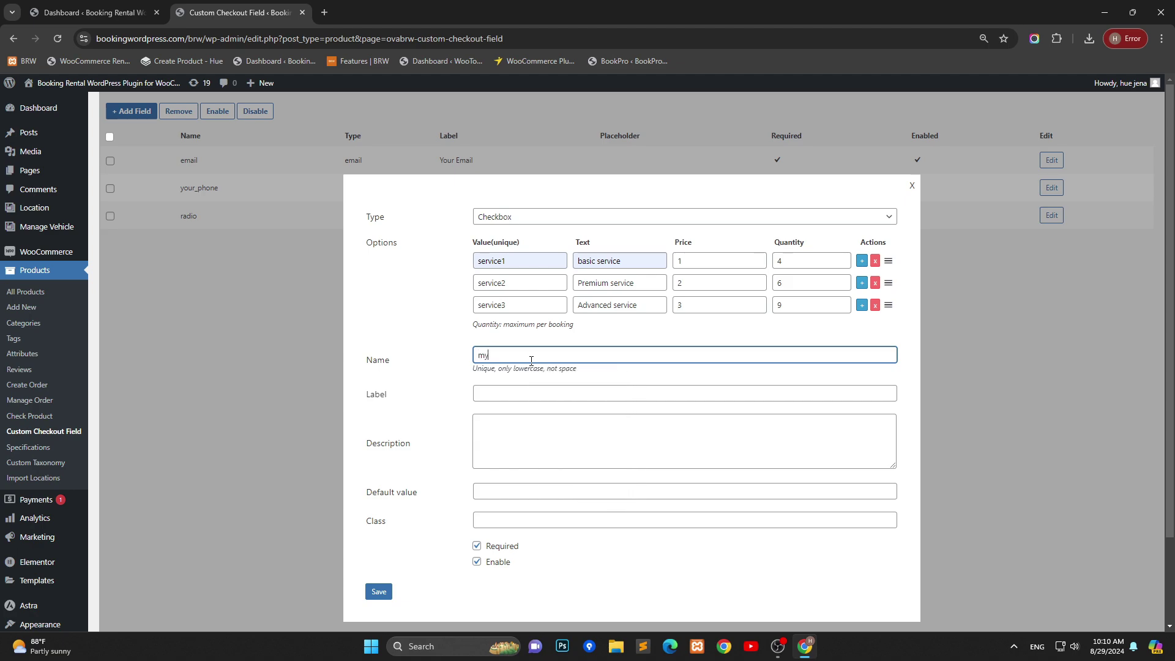
type("_service")
left_click(522, 392)
left_click(530, 361)
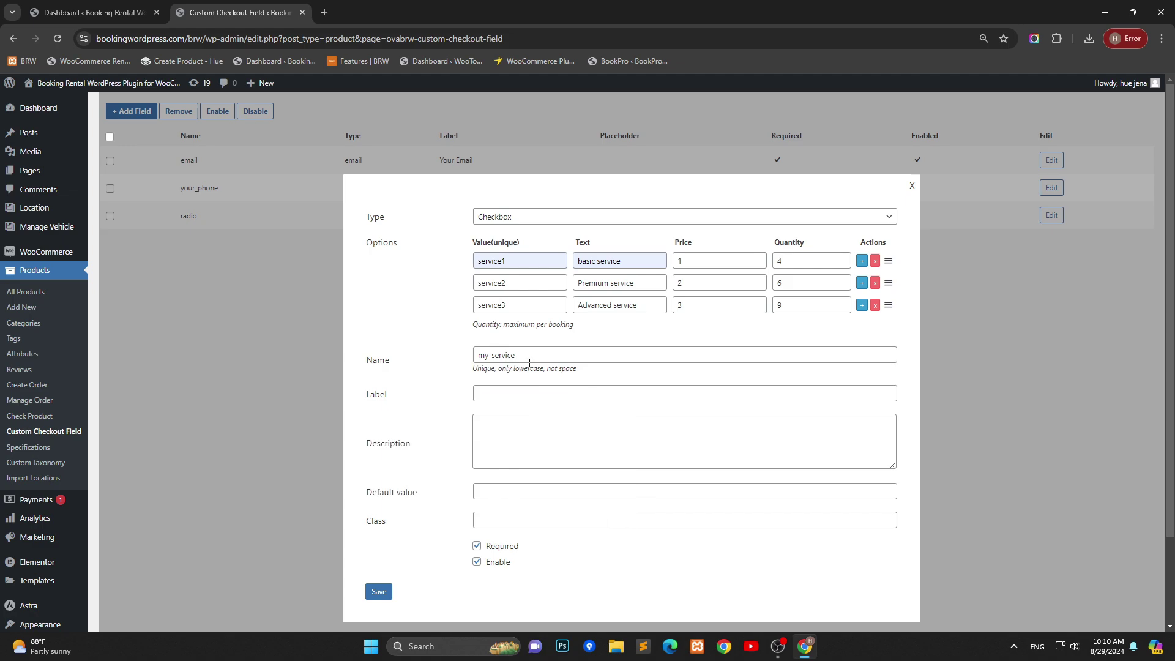
double_click(526, 361)
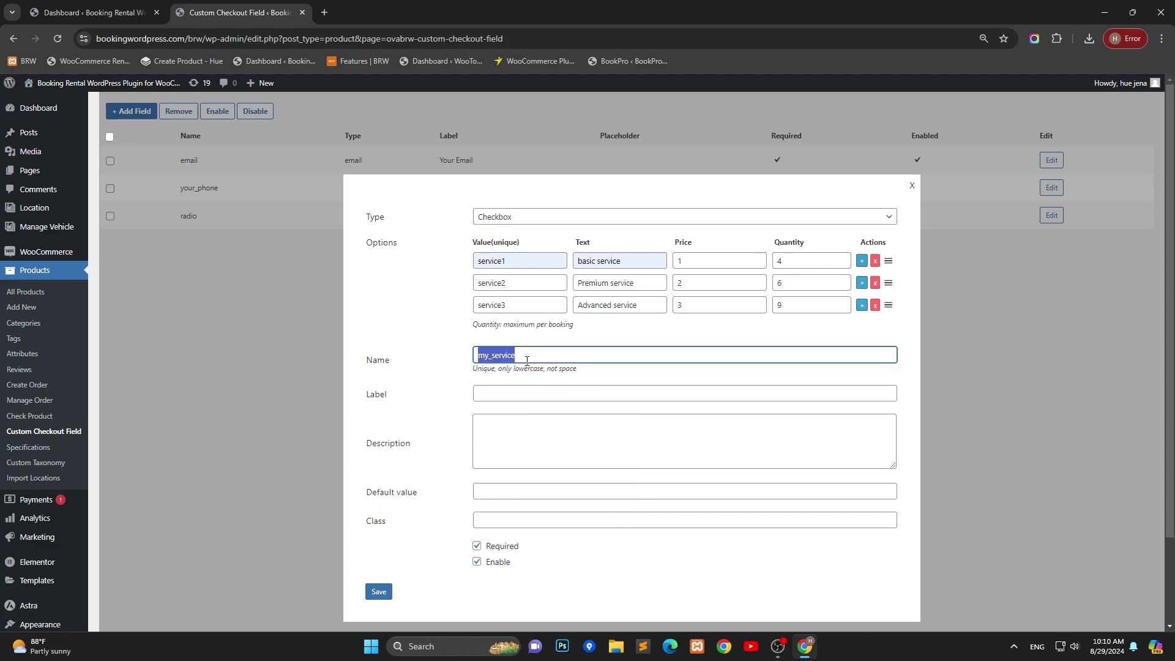
key("ctrl+c")
left_click(517, 399)
key("ctrl+v")
left_click(486, 395)
key("BackSpace")
type("M")
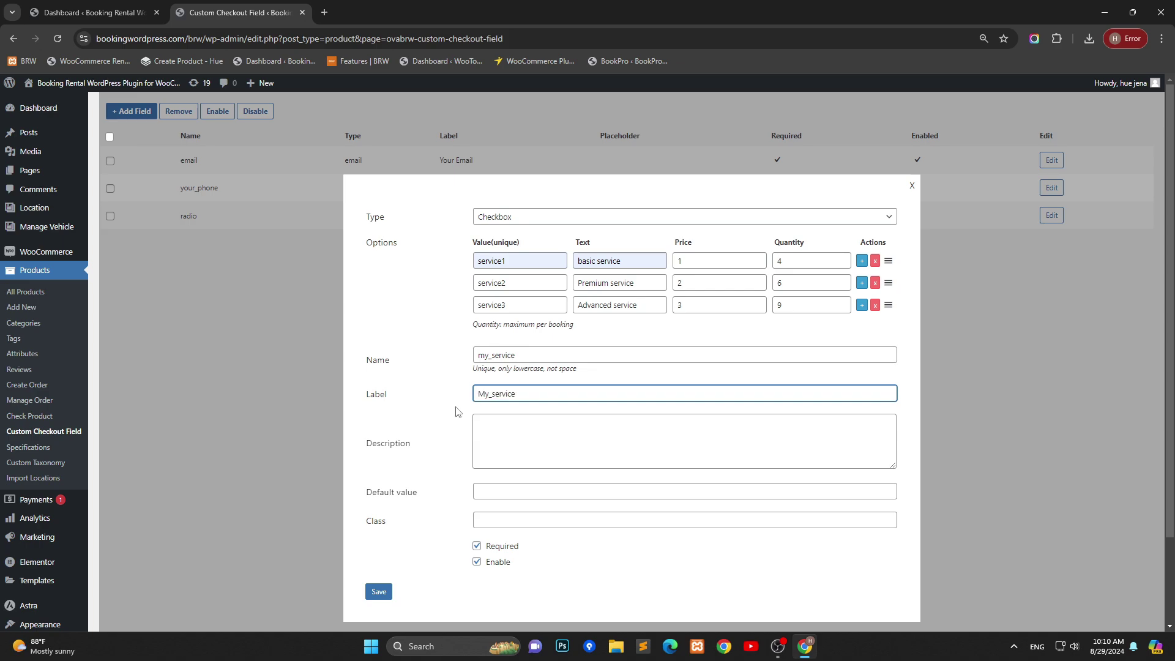
key("BackSpace")
Step: Add the description 'Select the service that you like' and save the field
left_click(481, 427)
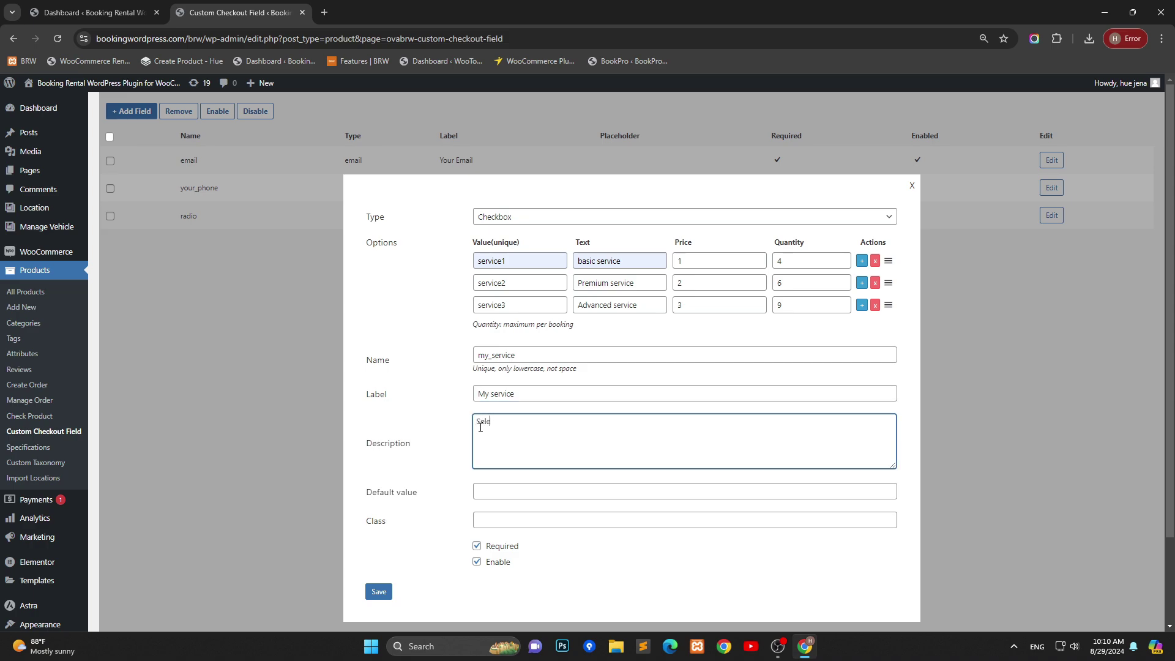
type("Select the service that you like")
scroll(537, 415, "down", 2)
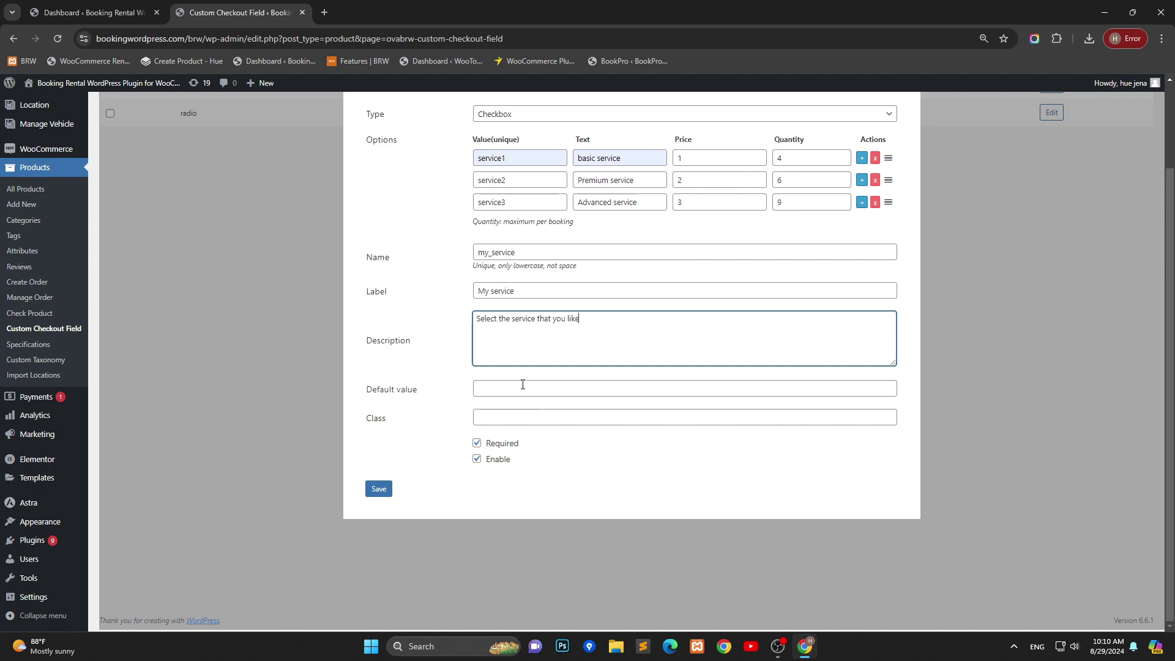
left_click(387, 494)
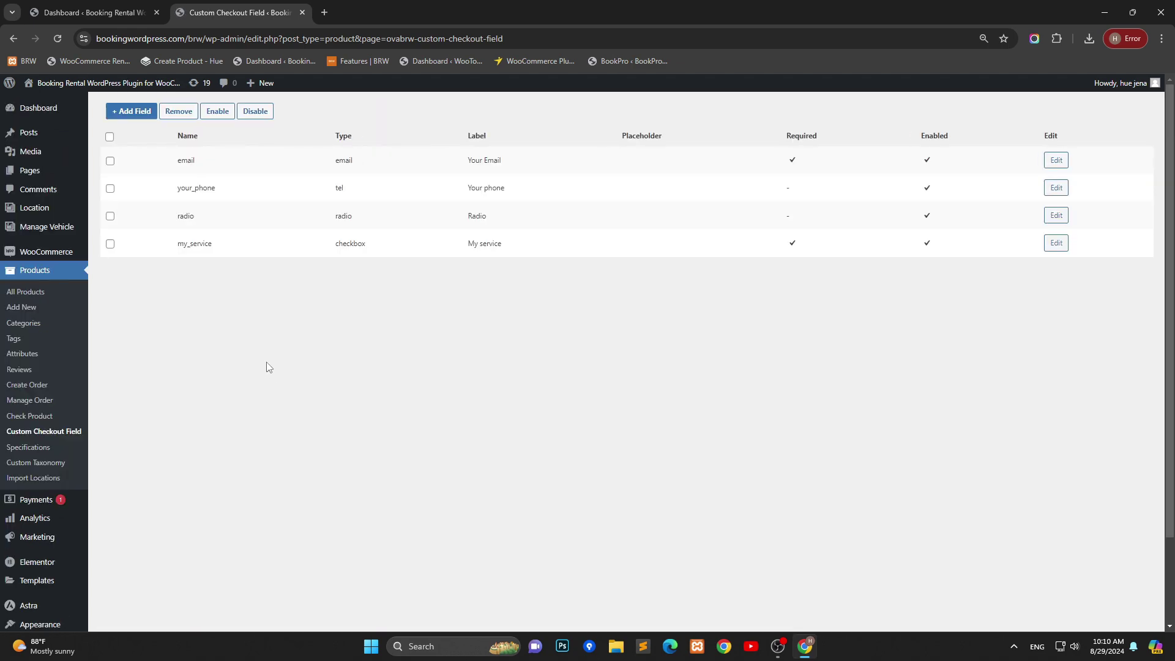
Step: Start another new field of type File named your_file
left_click(132, 111)
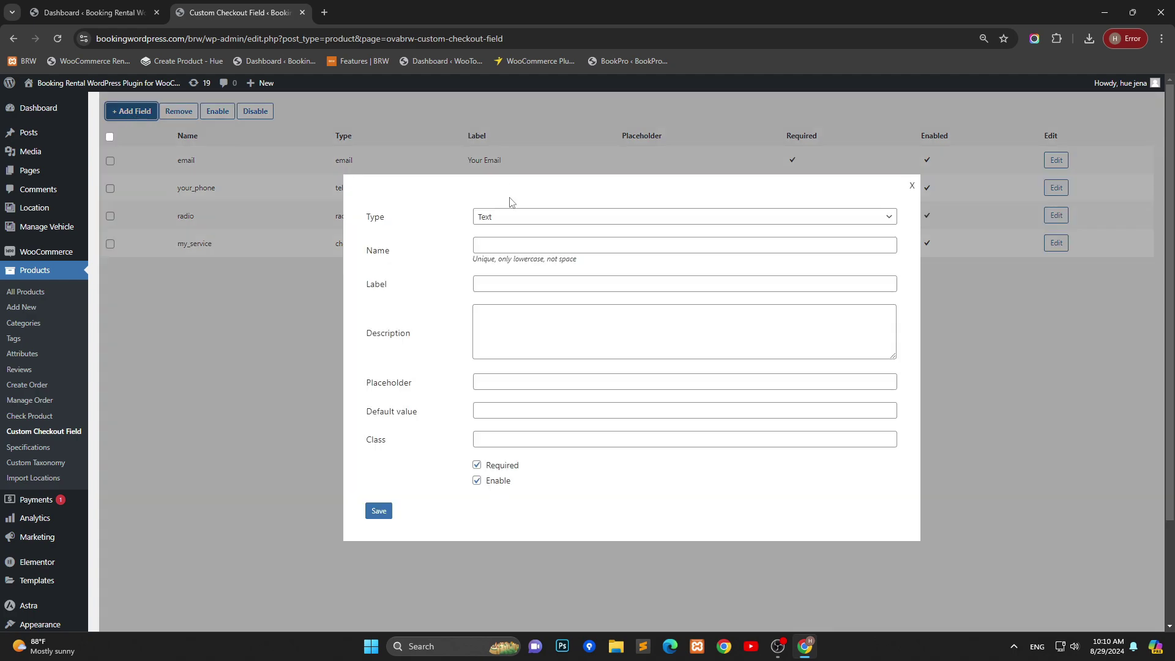
left_click(507, 218)
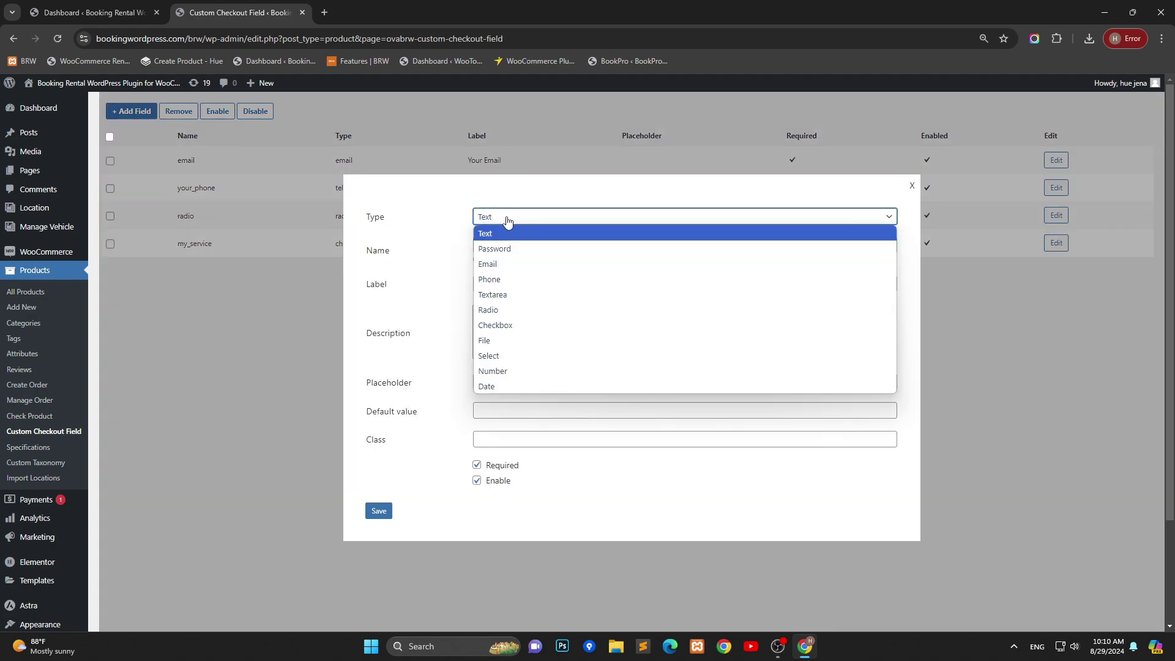
left_click(540, 341)
left_click(544, 295)
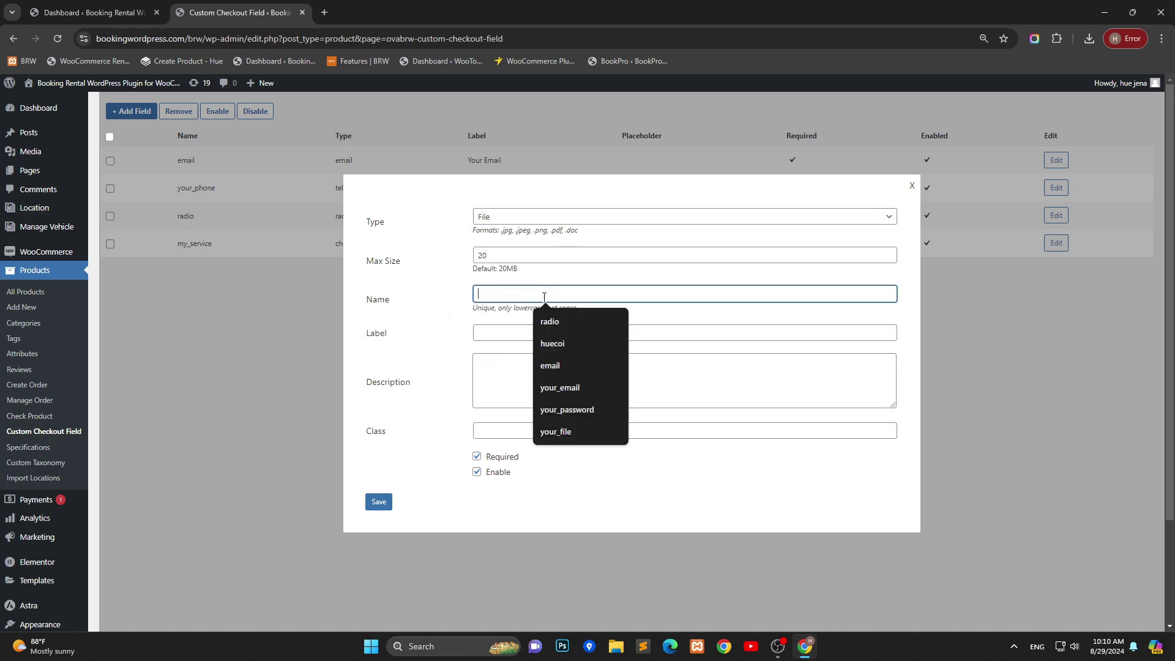
type("you")
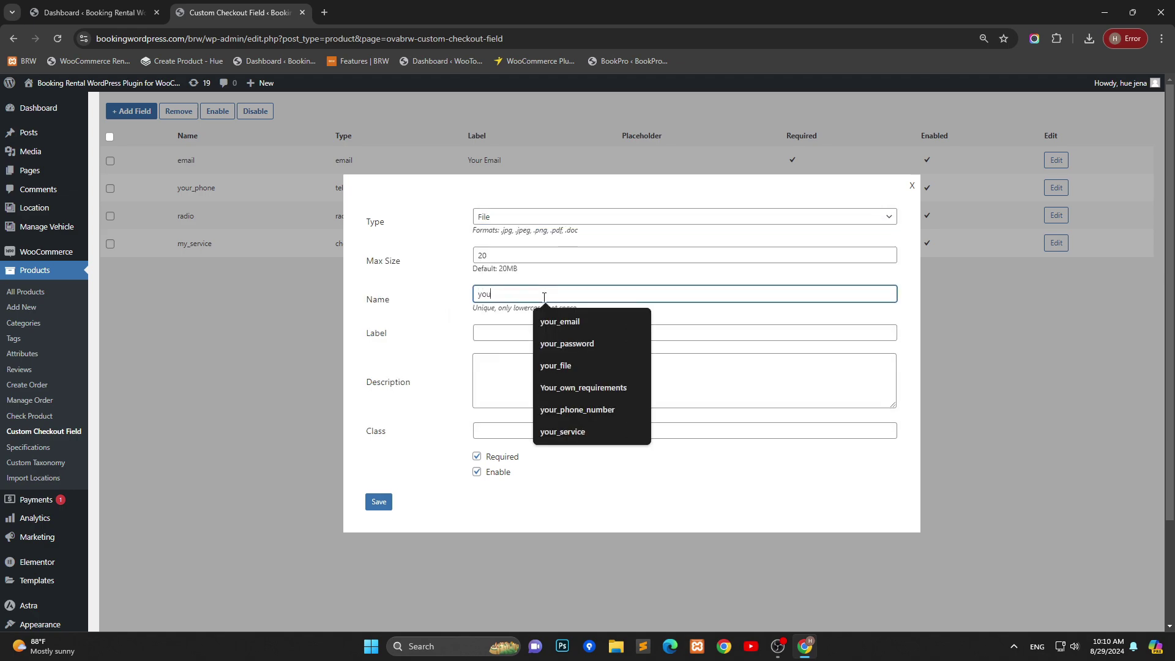
type("r_file")
key("Tab")
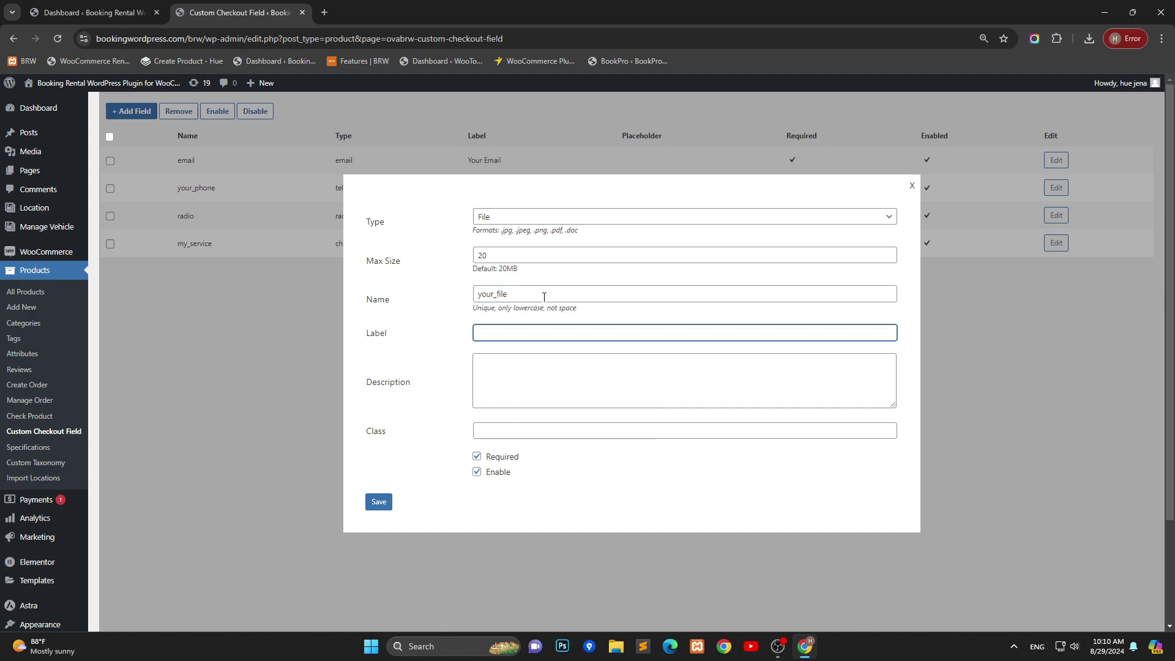
Step: Label the file field 'Your file' from its name
left_click(544, 296)
double_click(548, 296)
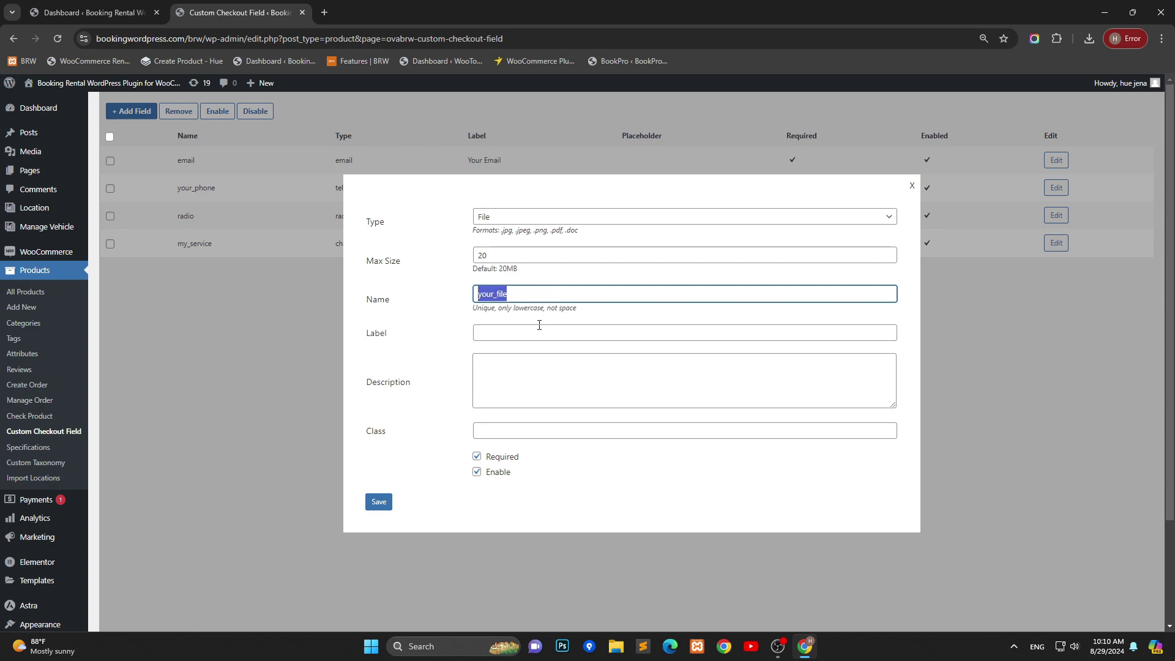
left_click(538, 325)
key("ctrl+v")
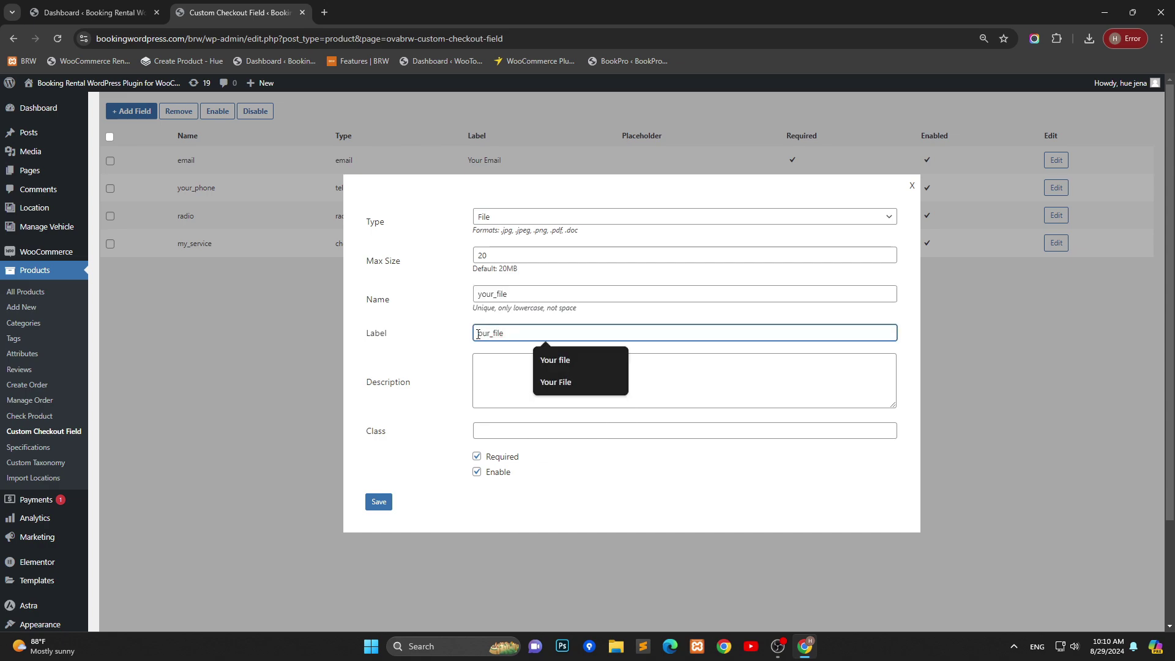
left_click(479, 334)
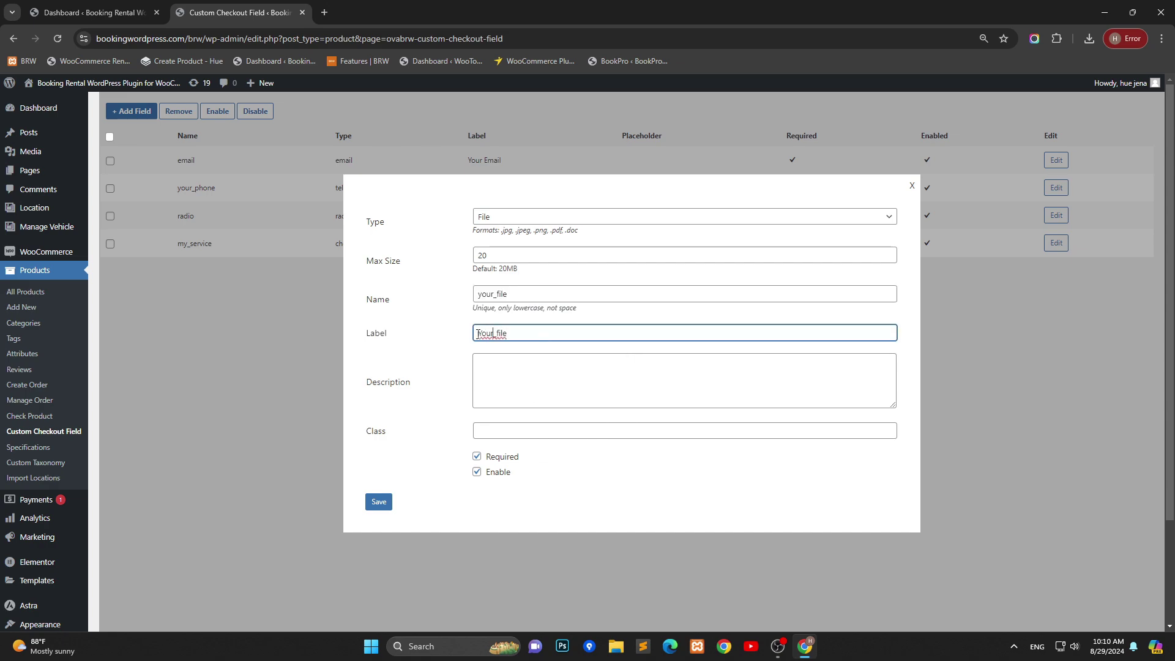
key("BackSpace")
Step: Enter an upload description, make the field optional, and save it
left_click(483, 360)
type("uploda")
key("ctrl+a")
type("Upload")
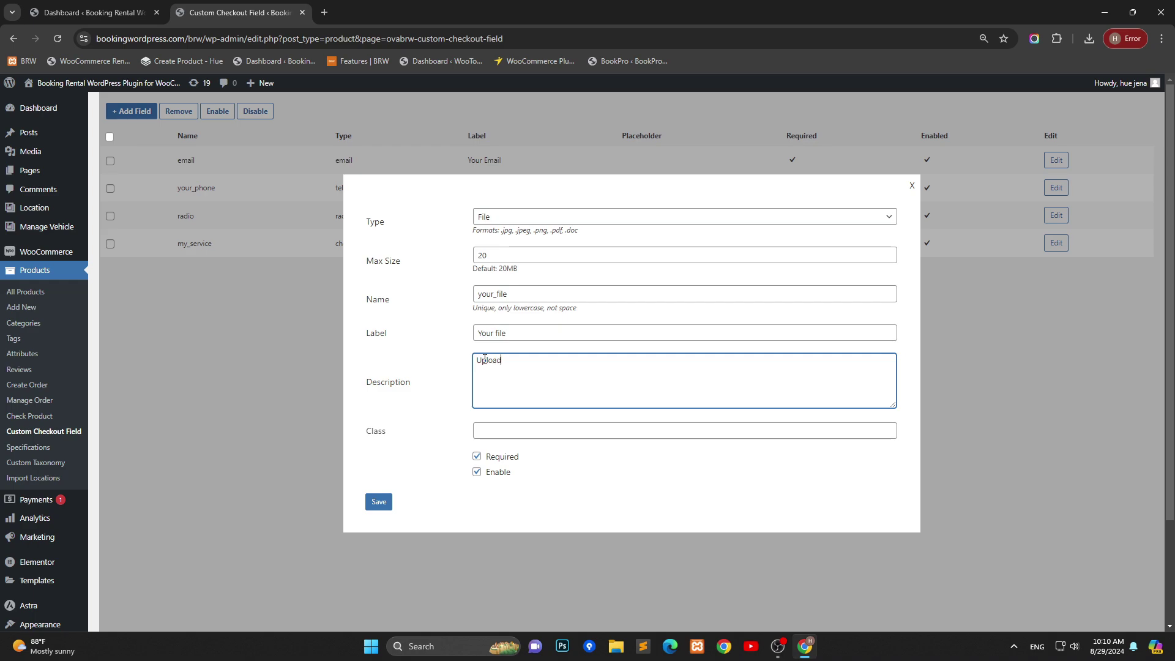
type(" your file")
left_click(477, 456)
left_click(375, 504)
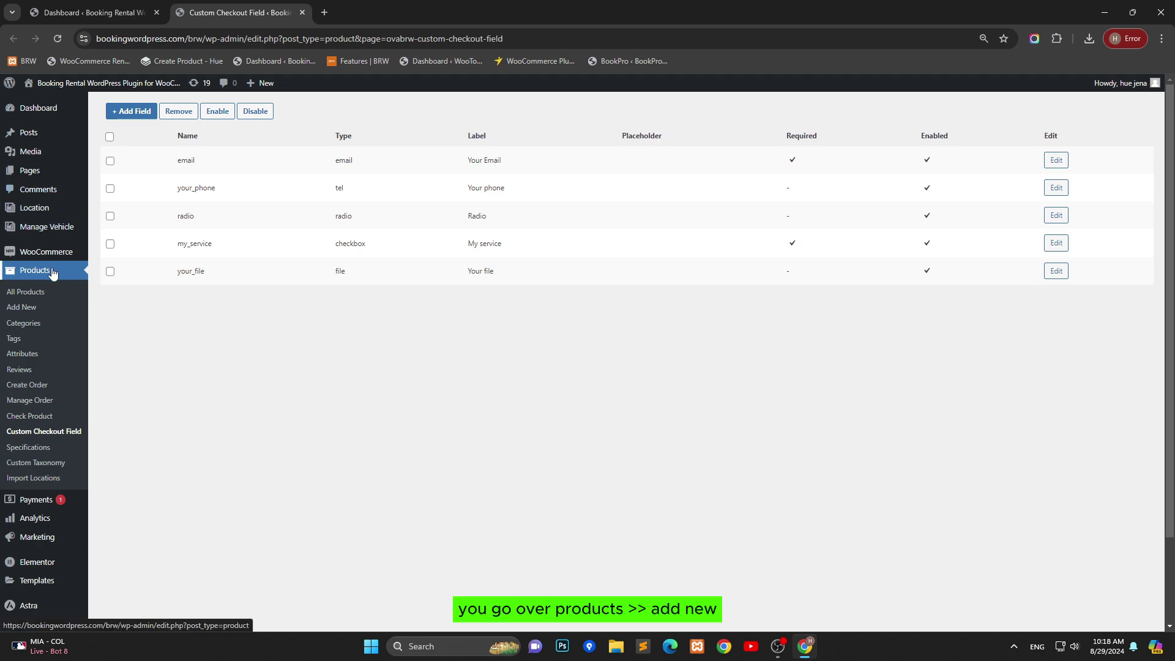
Step: Open Products > Add New in a new browser tab and switch to it
right_click(32, 312)
left_click(69, 316)
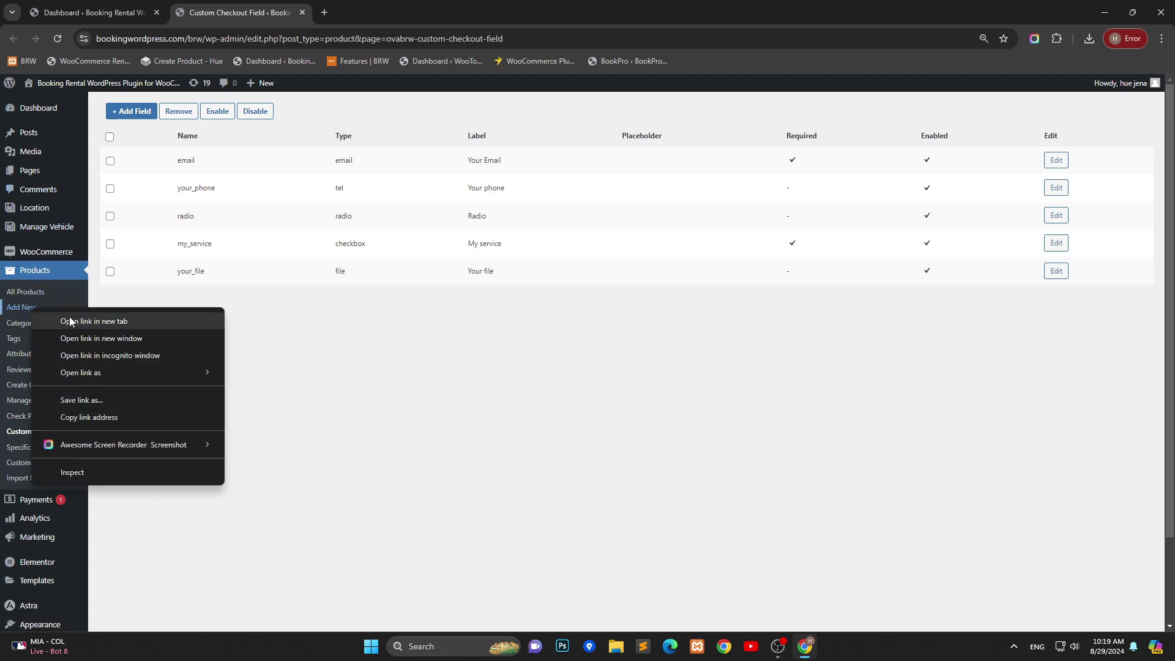
left_click(370, 12)
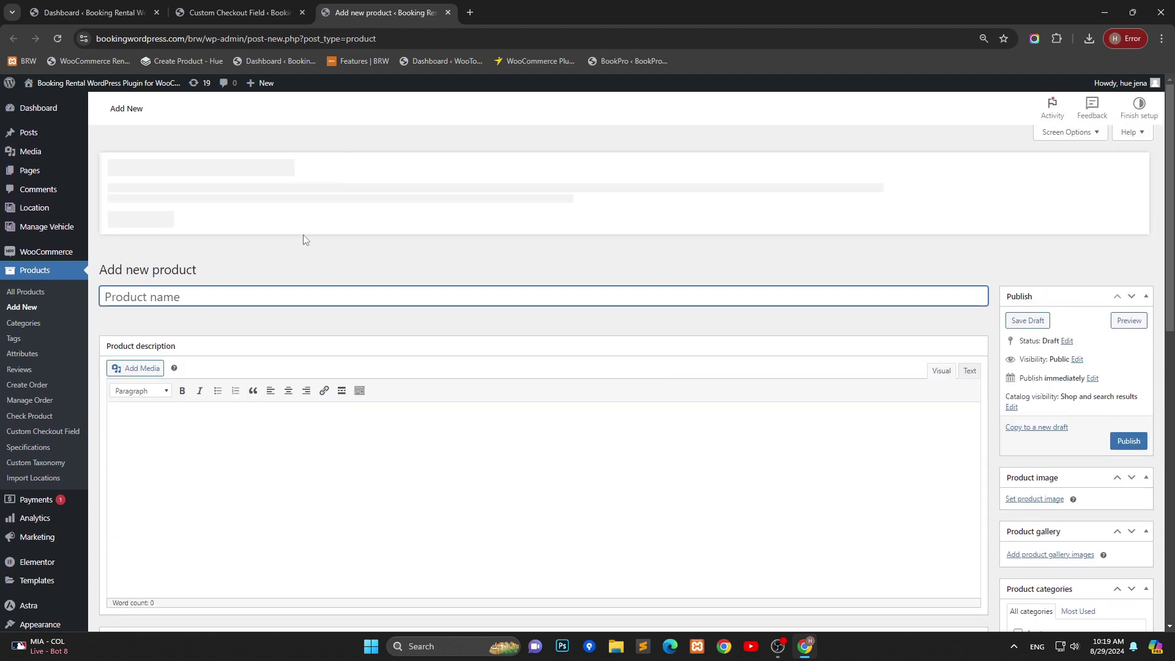
Step: Name the product 'car', keep type Rental, rent by 2: Hour at a regular price of 30
type("car1")
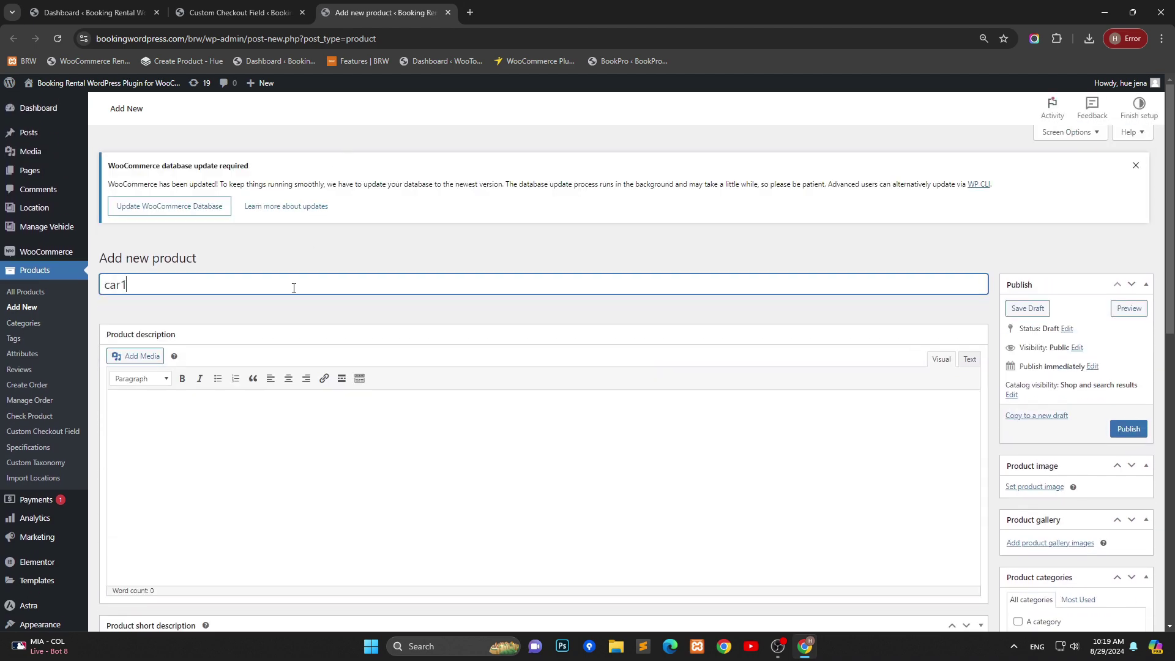
scroll(293, 289, "down", 5)
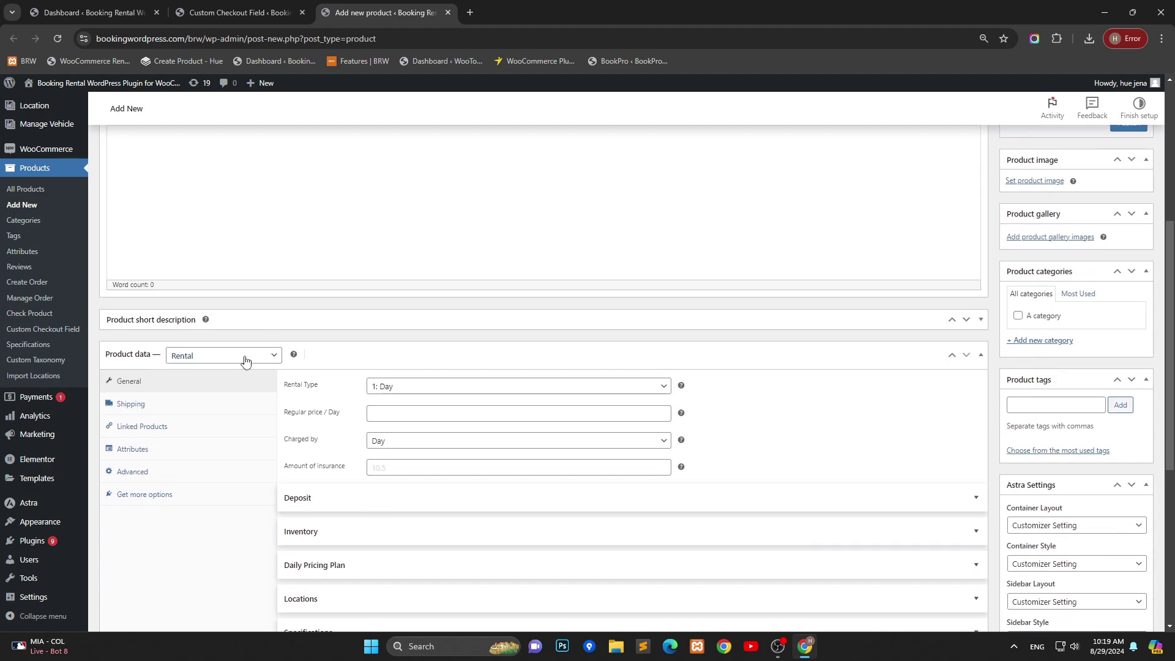
left_click(244, 355)
left_click(214, 447)
left_click(391, 386)
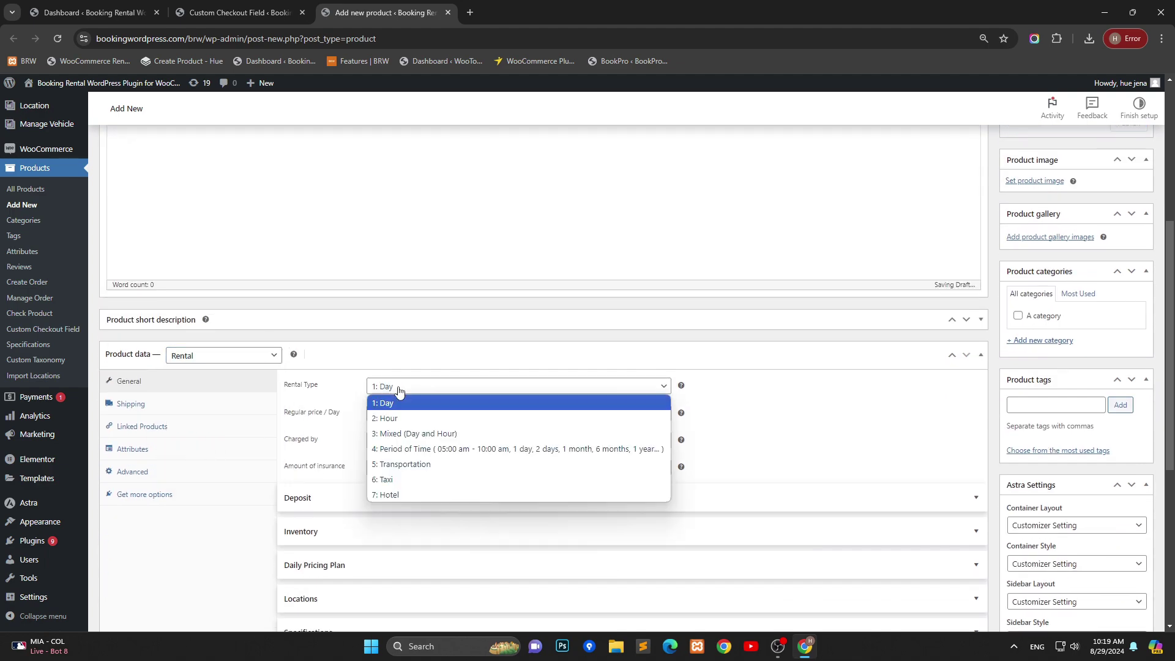
left_click(386, 418)
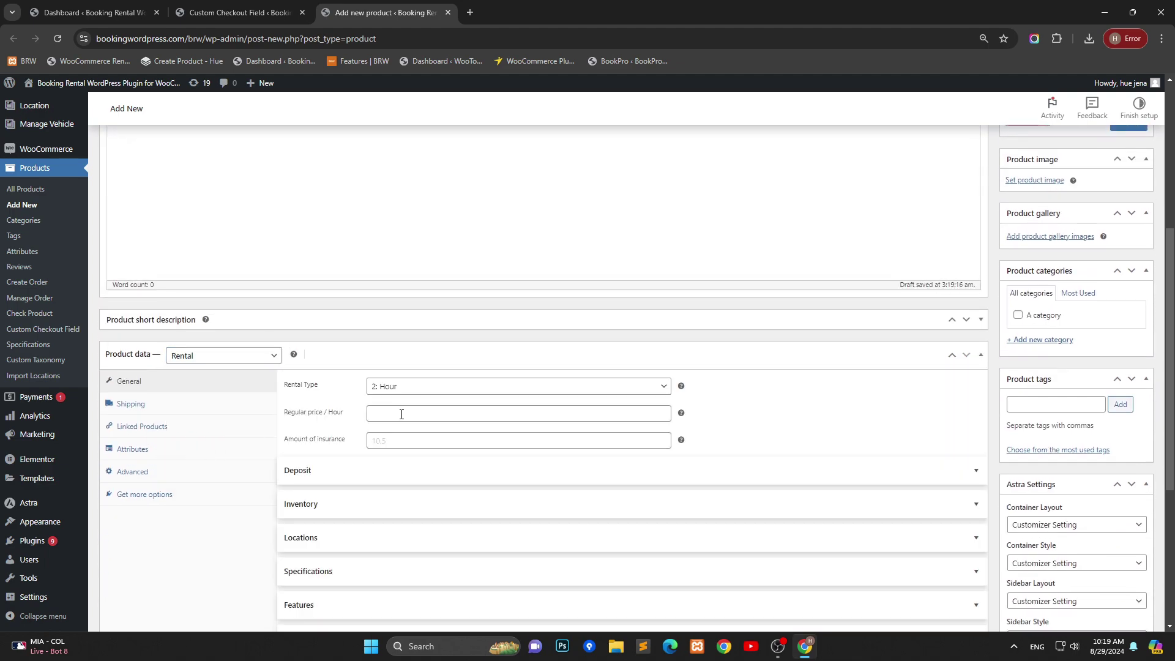
left_click(401, 414)
type("30")
left_click(783, 413)
scroll(784, 413, "down", 5)
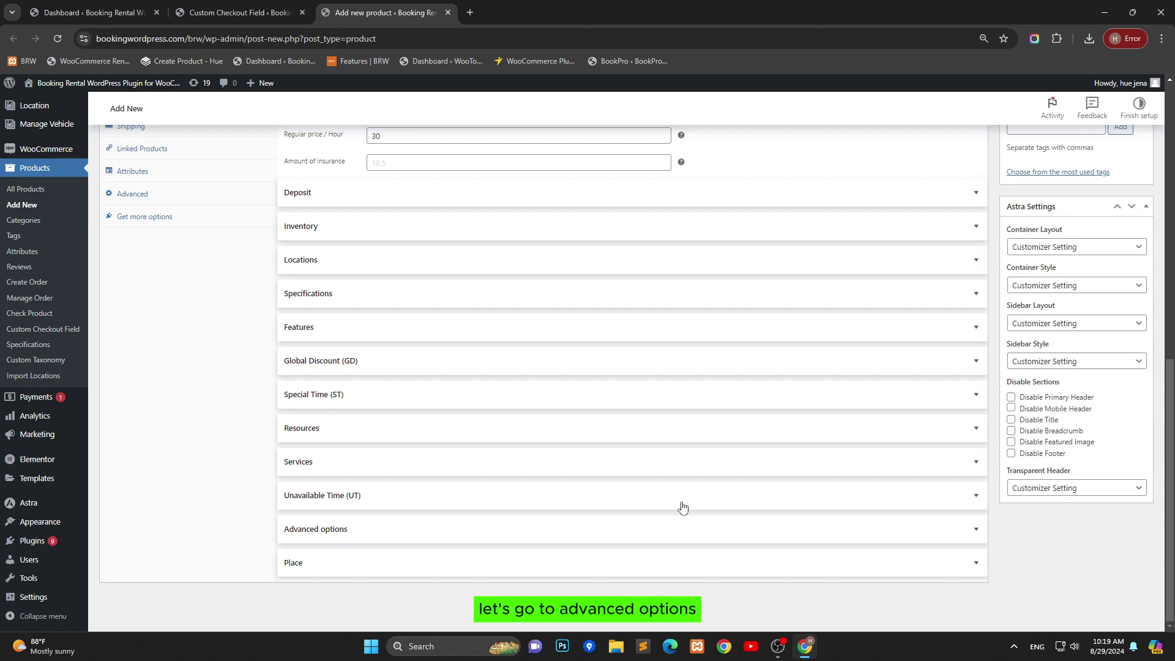
Step: Expand Advanced options and keep custom fields coming from Category Setting
left_click(980, 537)
scroll(541, 489, "down", 5)
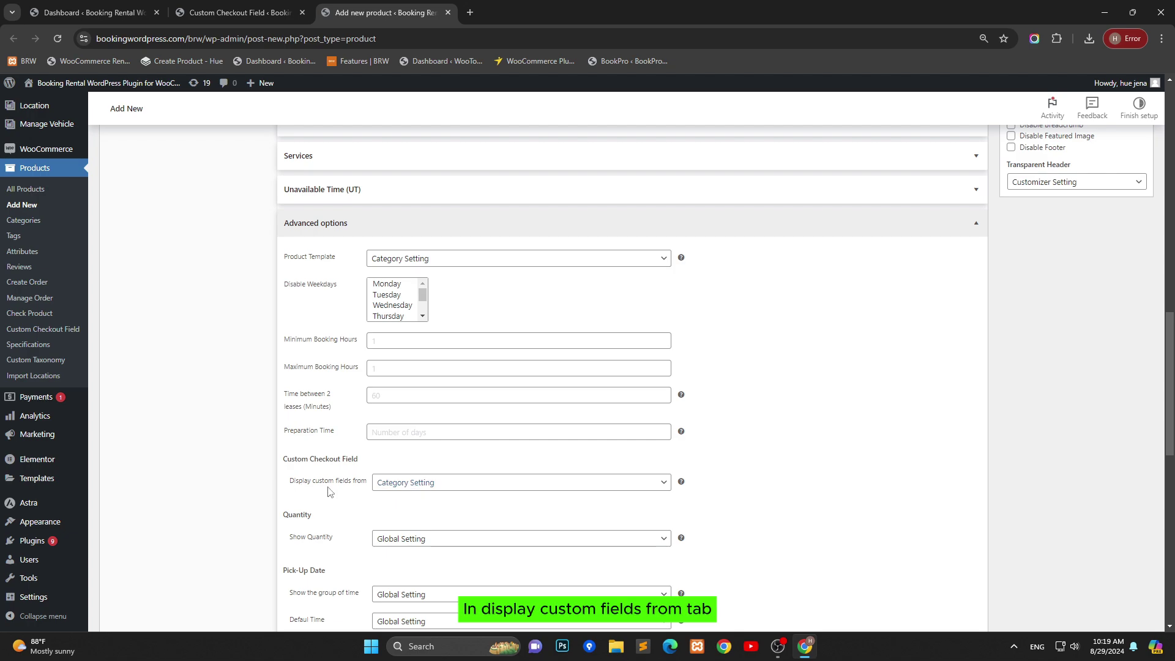
left_click(439, 486)
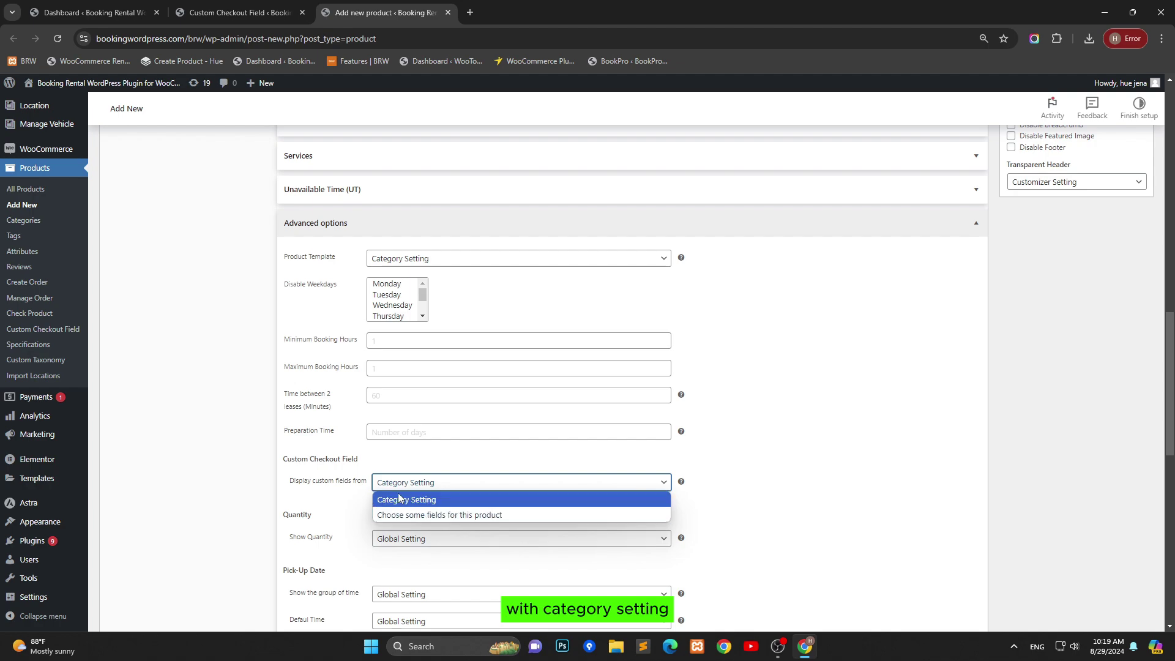
left_click(433, 500)
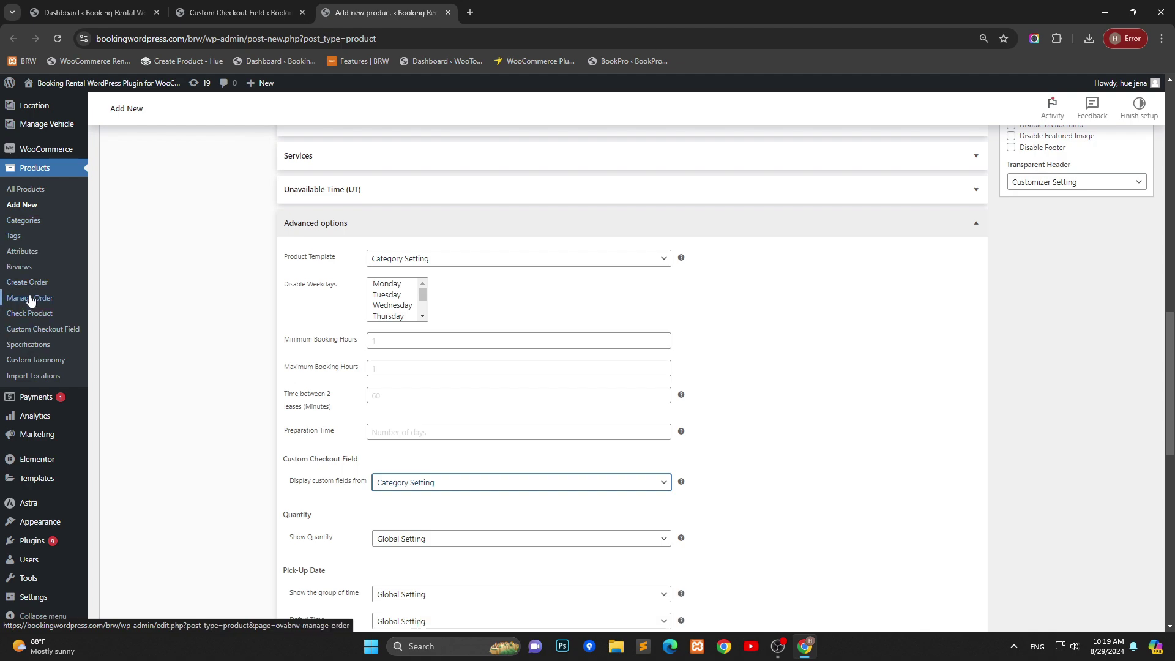
right_click(25, 229)
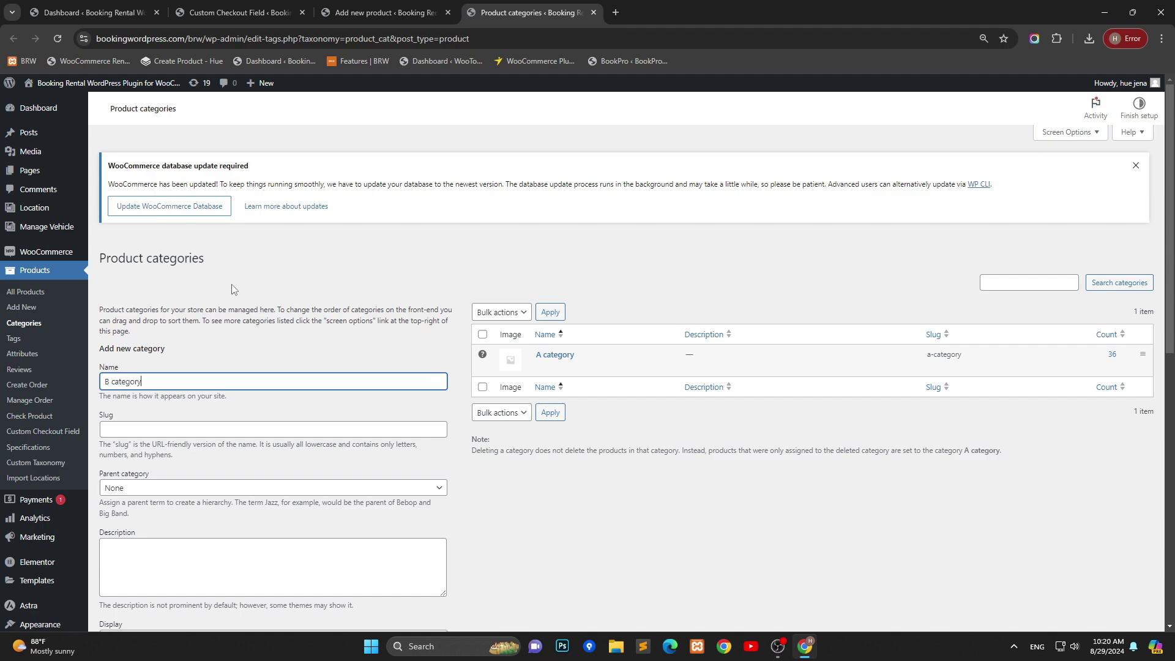
Step: Give the B category the slug b_category, based on its name
key("ctrl+a")
key("ctrl+c")
left_click(137, 430)
key("ctrl+v")
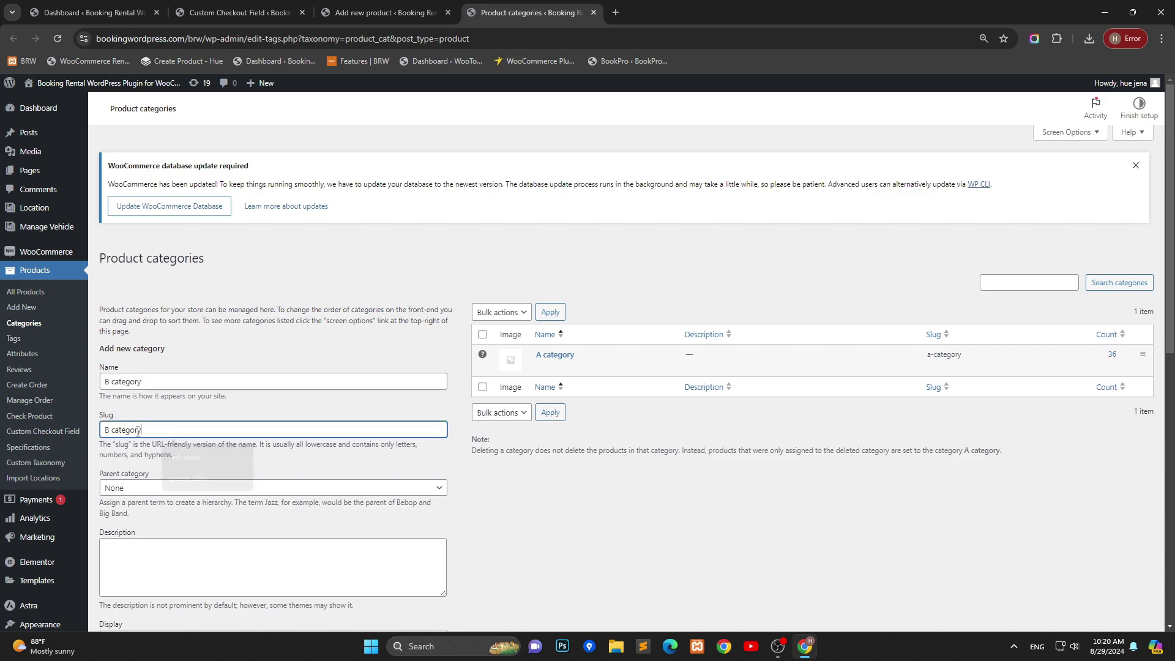
key("BackSpace")
key("BackSpace")
type("b_")
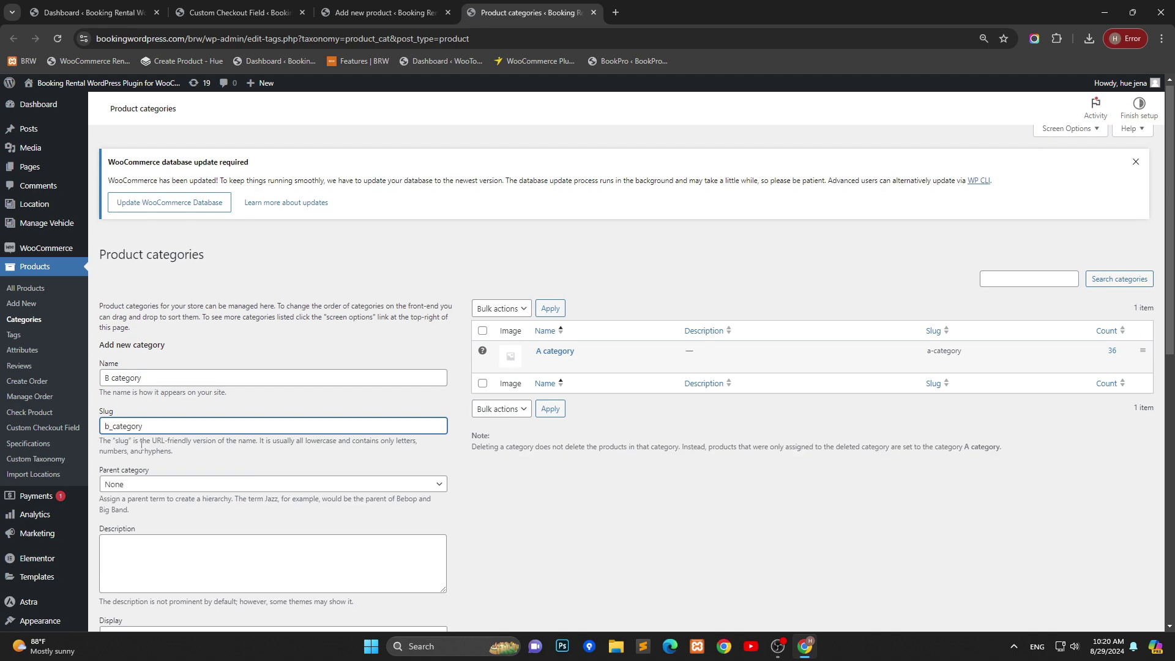
scroll(168, 452, "down", 8)
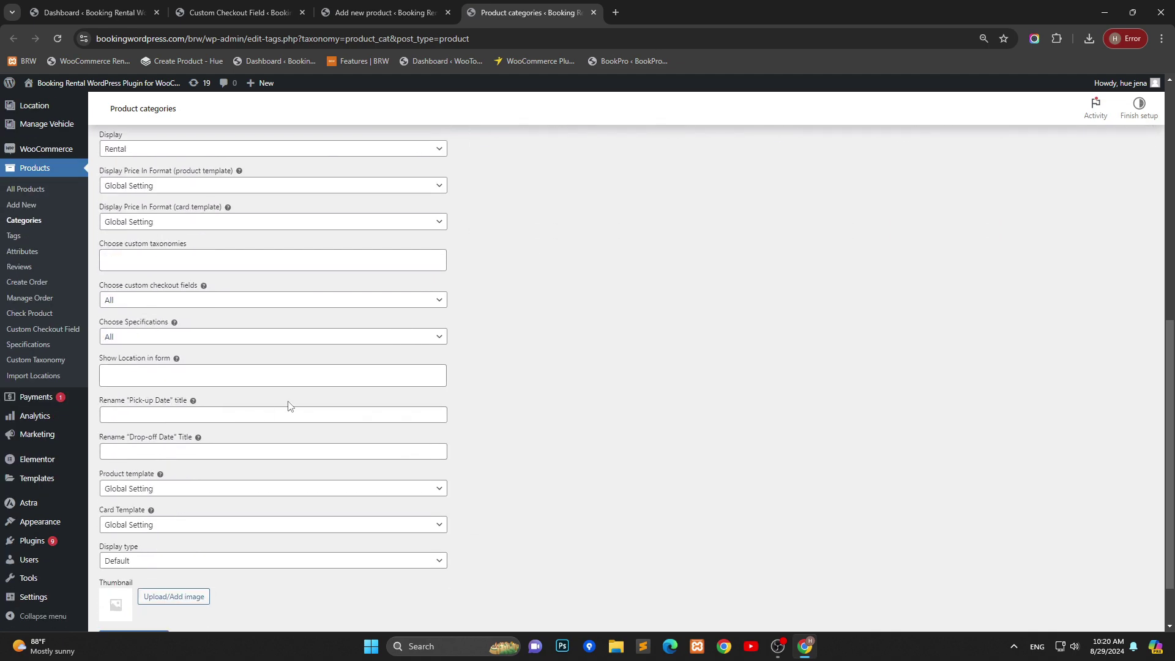
scroll(288, 406, "up", 1)
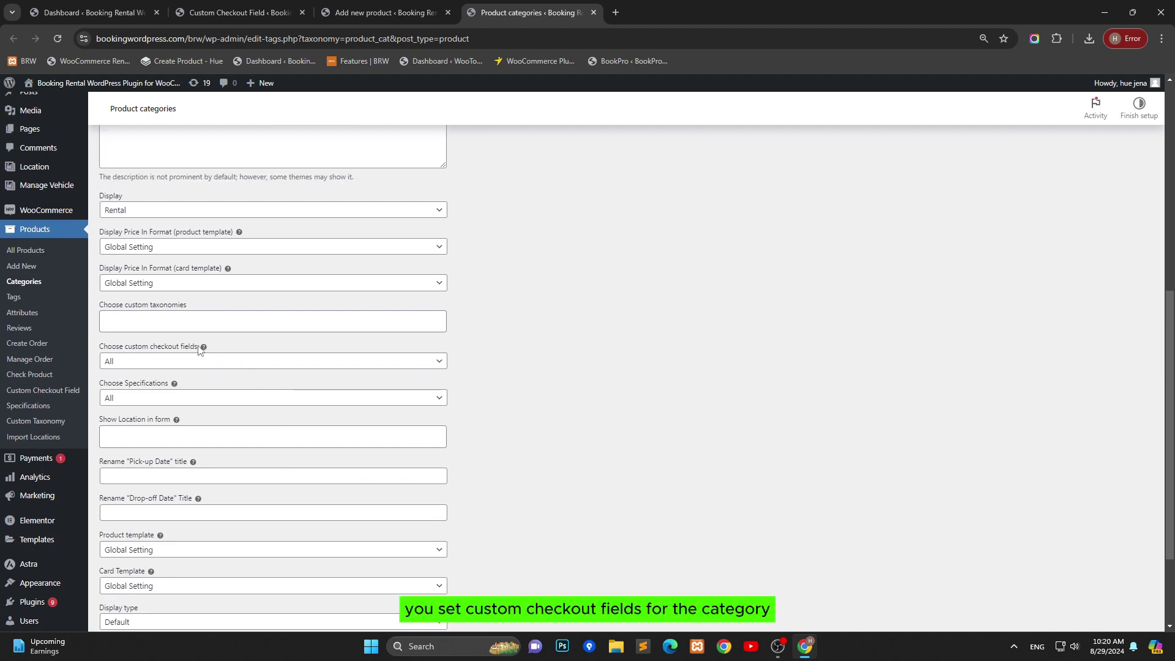
Step: Limit the category to chosen fields Your Email, Your phone and Radio, then add it
left_click(380, 362)
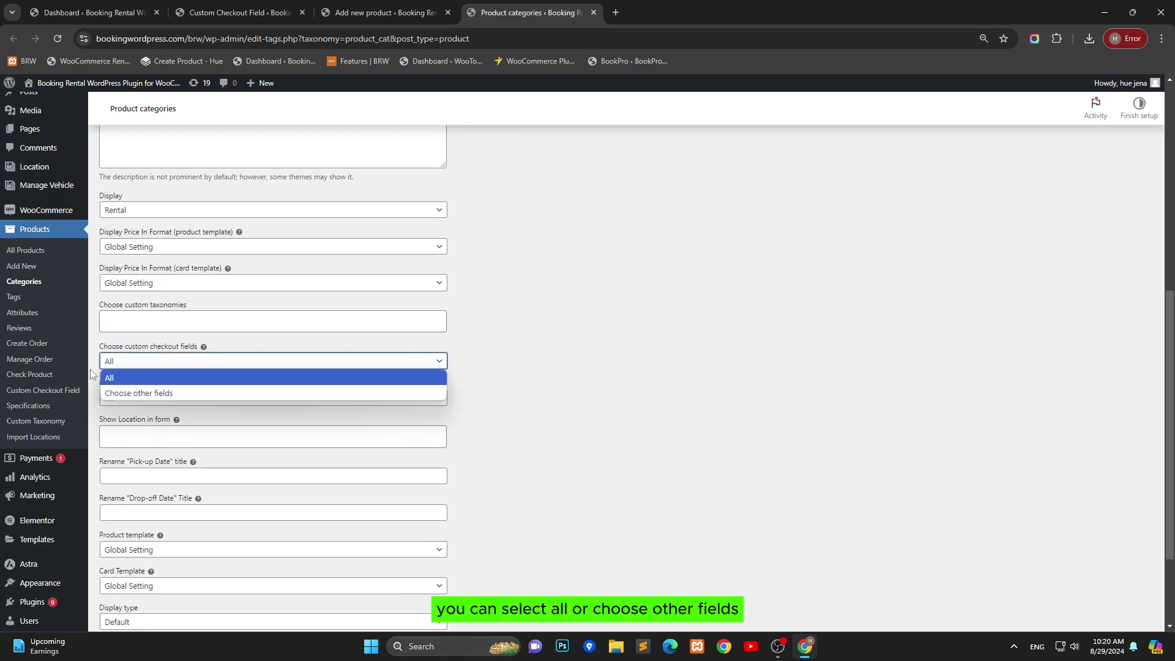
left_click(159, 374)
left_click(303, 366)
left_click(199, 393)
left_click(193, 401)
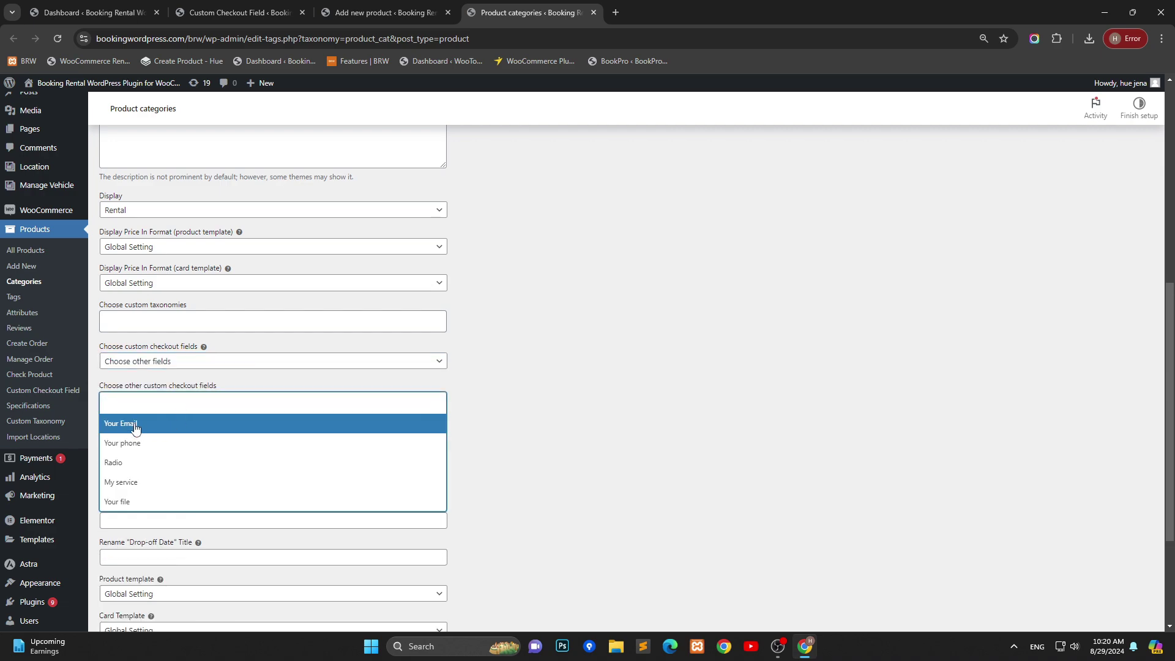
left_click(136, 428)
left_click(192, 401)
left_click(139, 443)
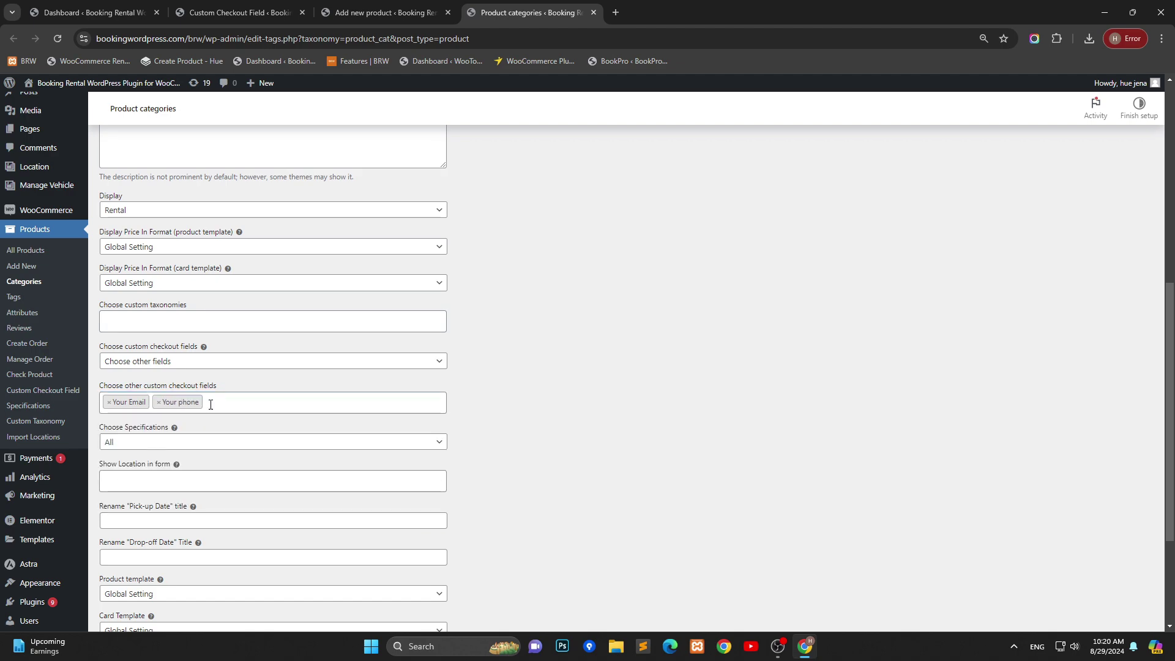
left_click(211, 404)
left_click(149, 459)
scroll(331, 452, "down", 3)
left_click(129, 575)
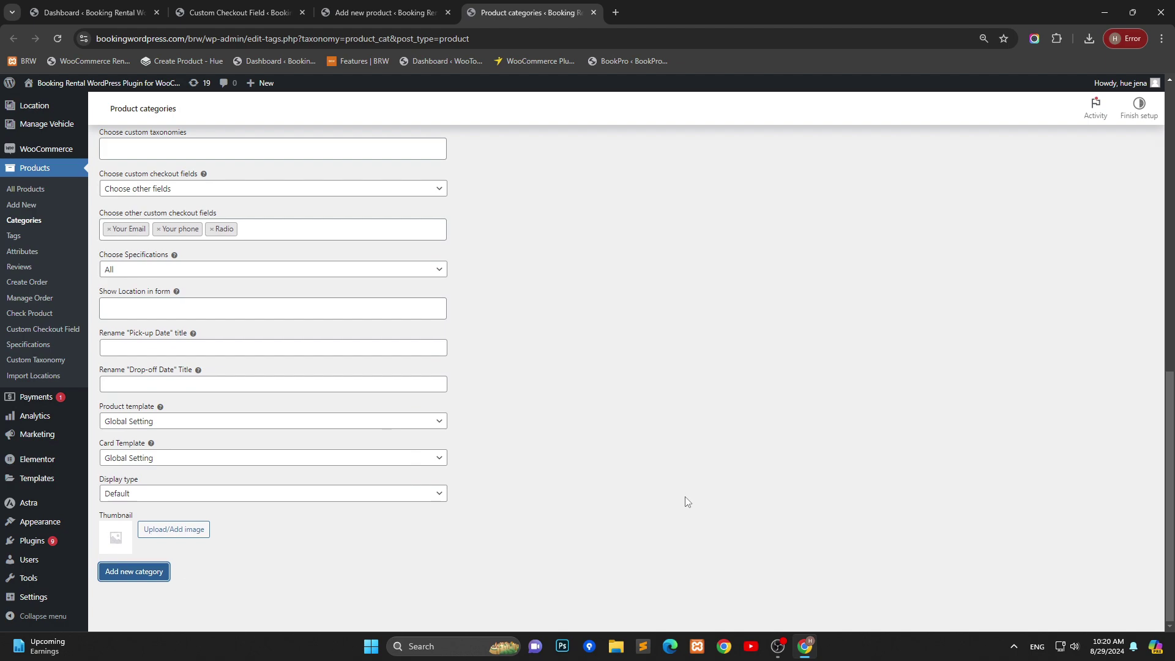
Step: Publish the product and move it from A category to B category
left_click(363, 13)
scroll(1095, 257, "up", 15)
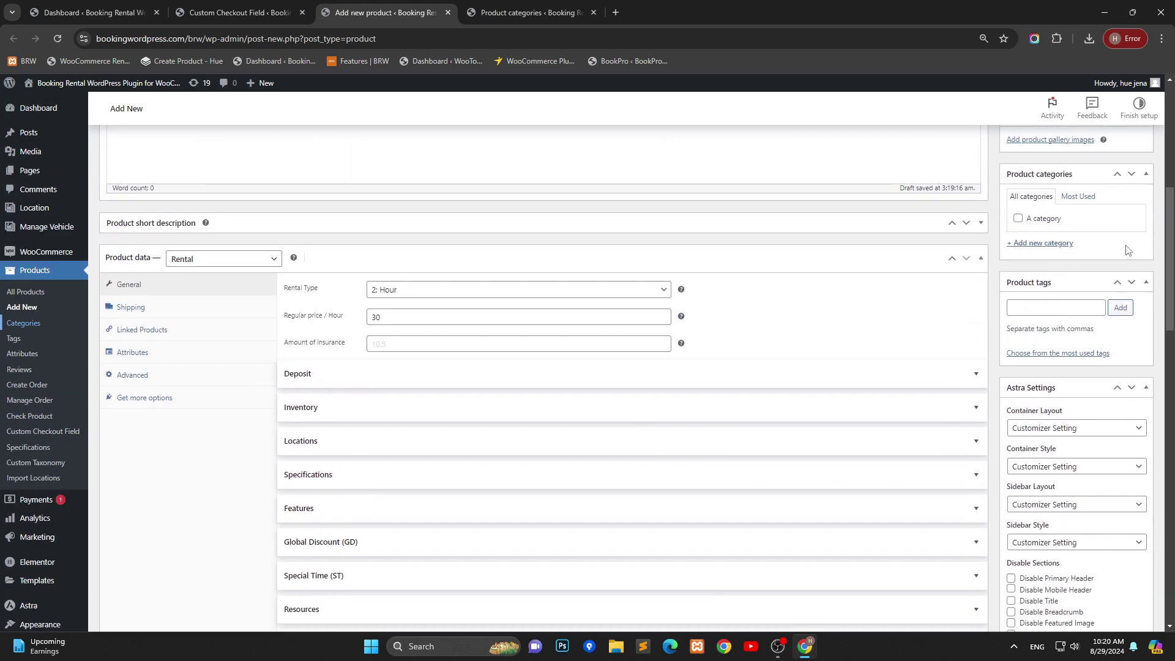
scroll(1143, 209, "up", 1)
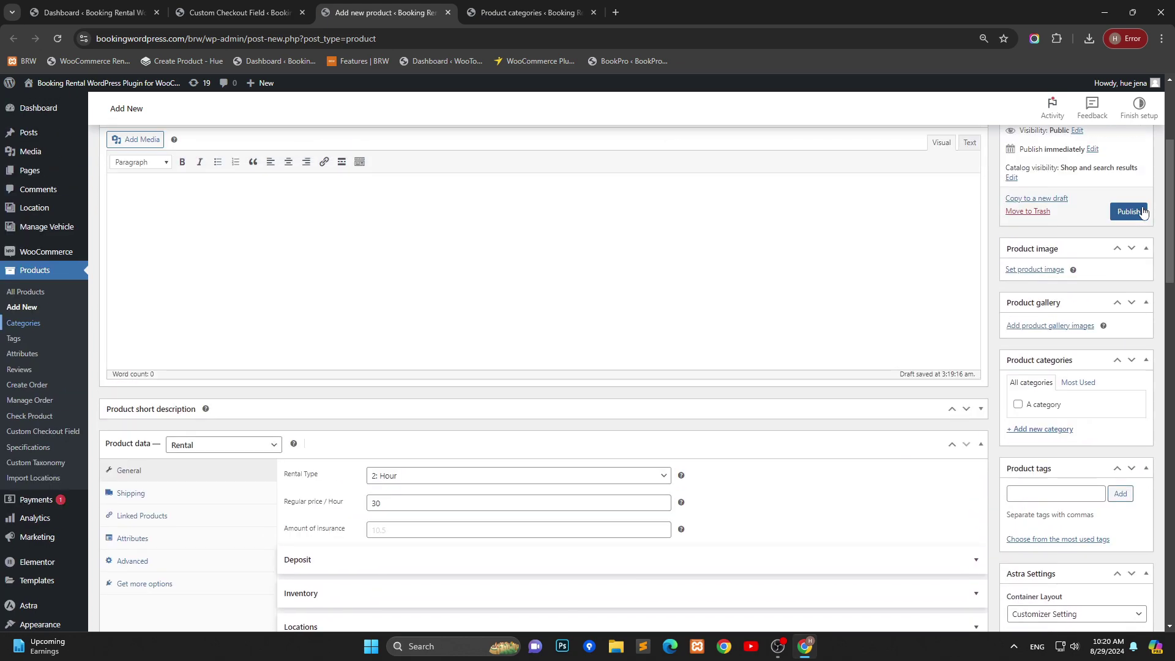
left_click(1129, 212)
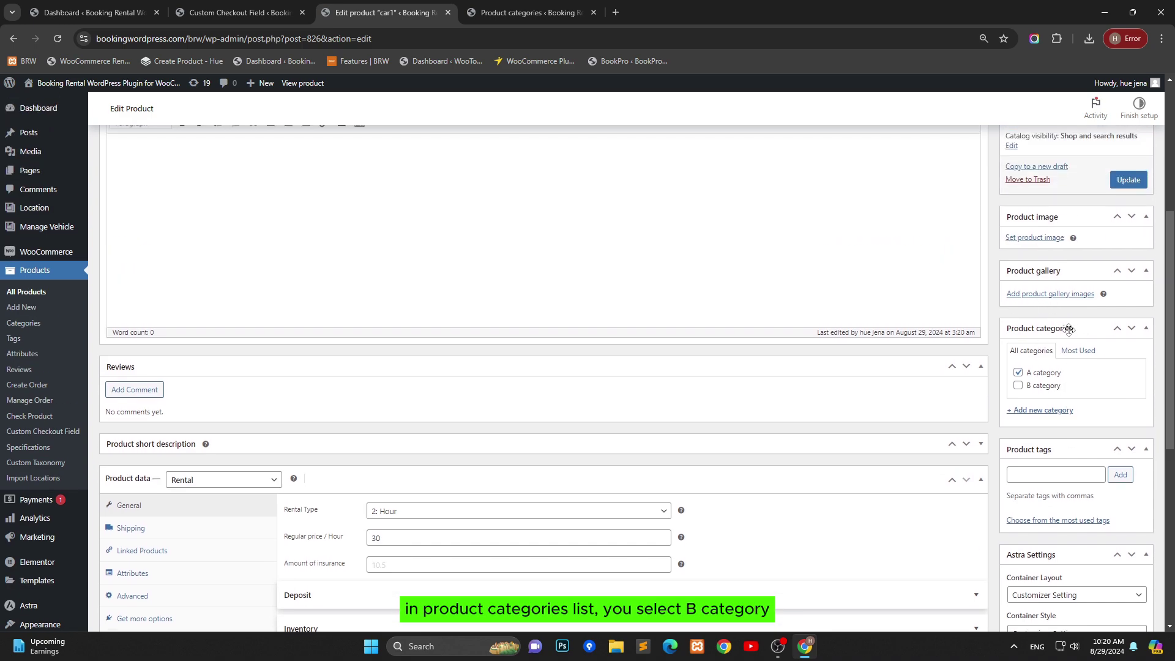
left_click(1017, 373)
left_click(1017, 385)
Step: Keep Advanced options' custom fields on Category Setting and update car1
scroll(722, 391, "down", 2)
scroll(416, 438, "down", 4)
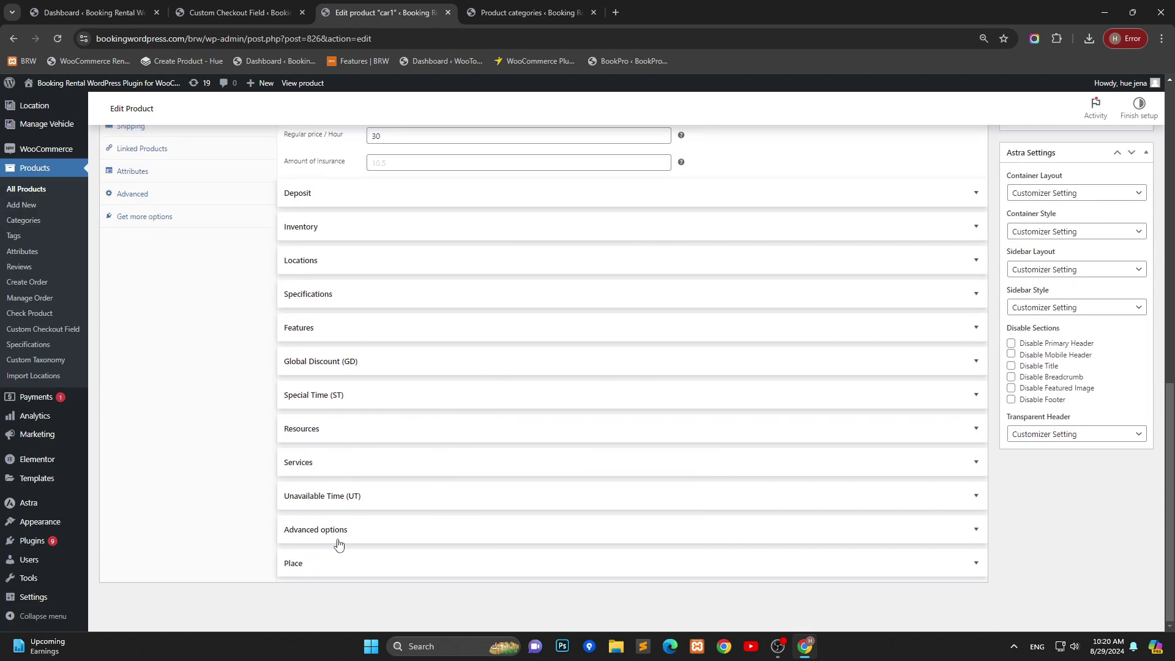
left_click(339, 530)
scroll(425, 496, "down", 10)
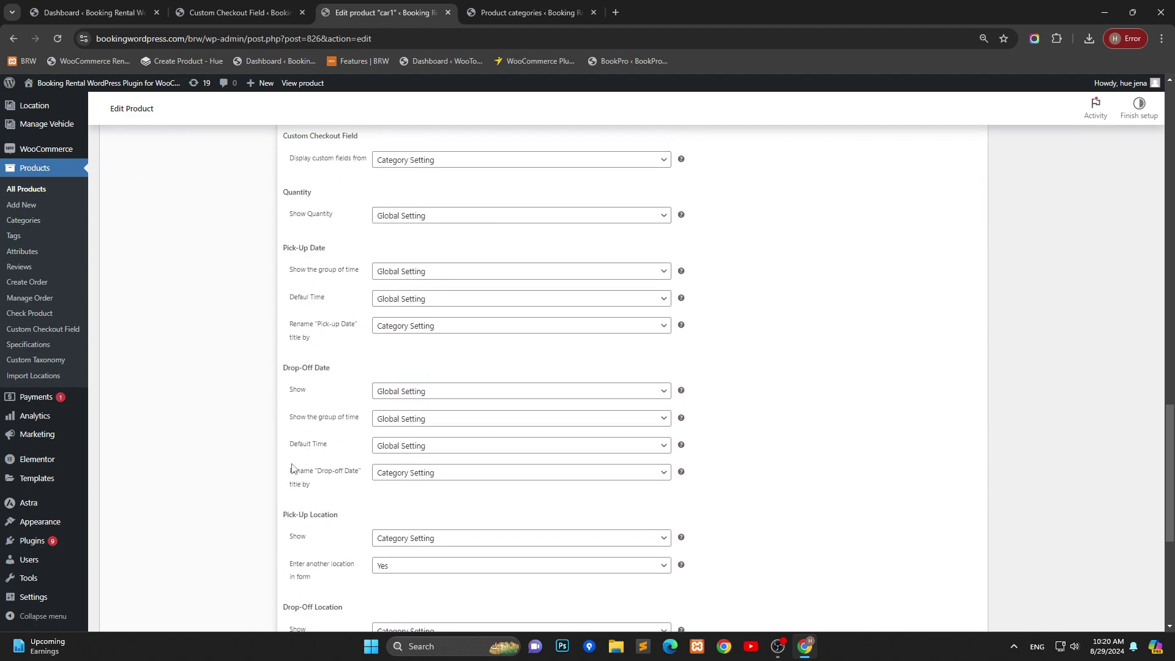
scroll(292, 468, "down", 4)
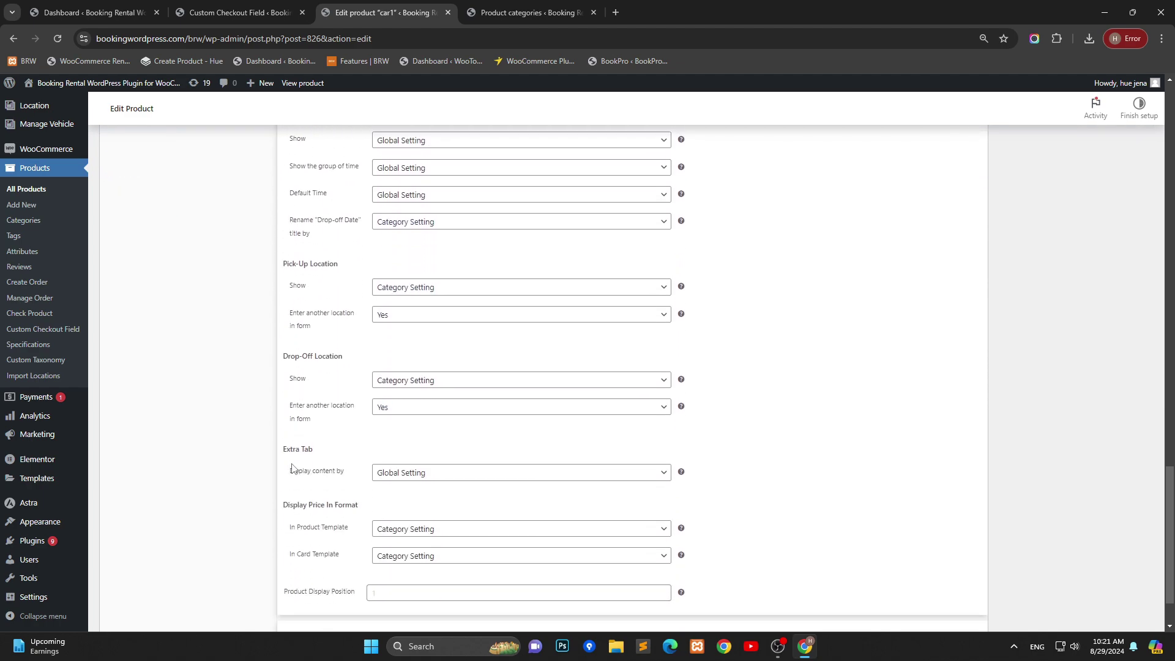
scroll(300, 453, "up", 4)
scroll(316, 378, "up", 3)
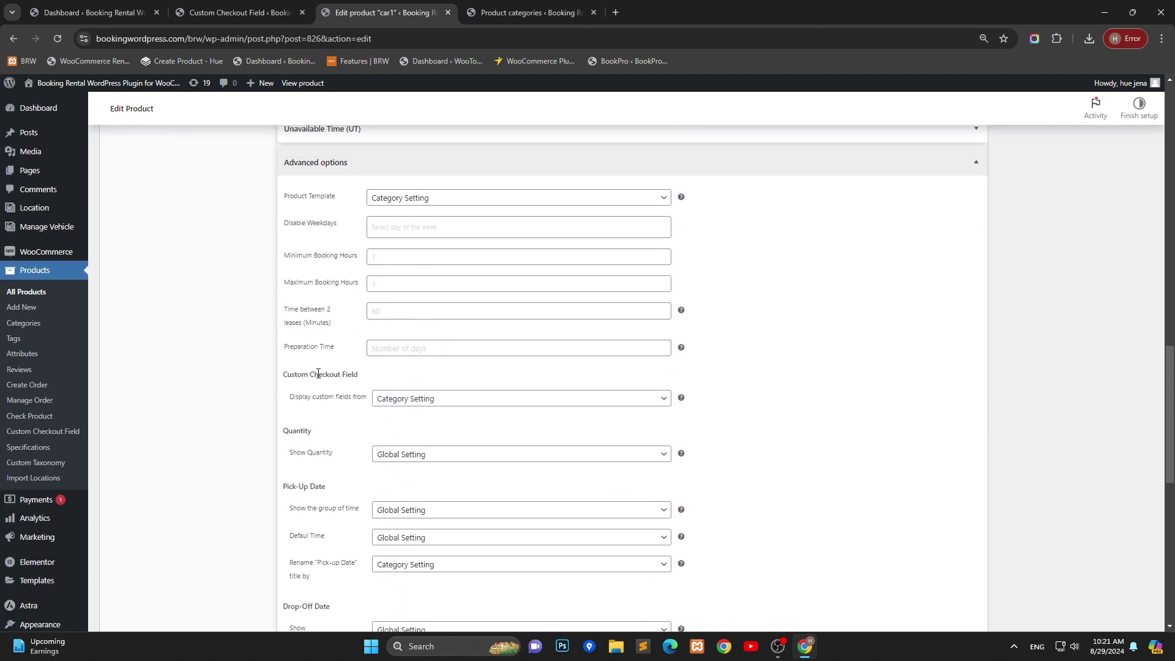
left_click(469, 402)
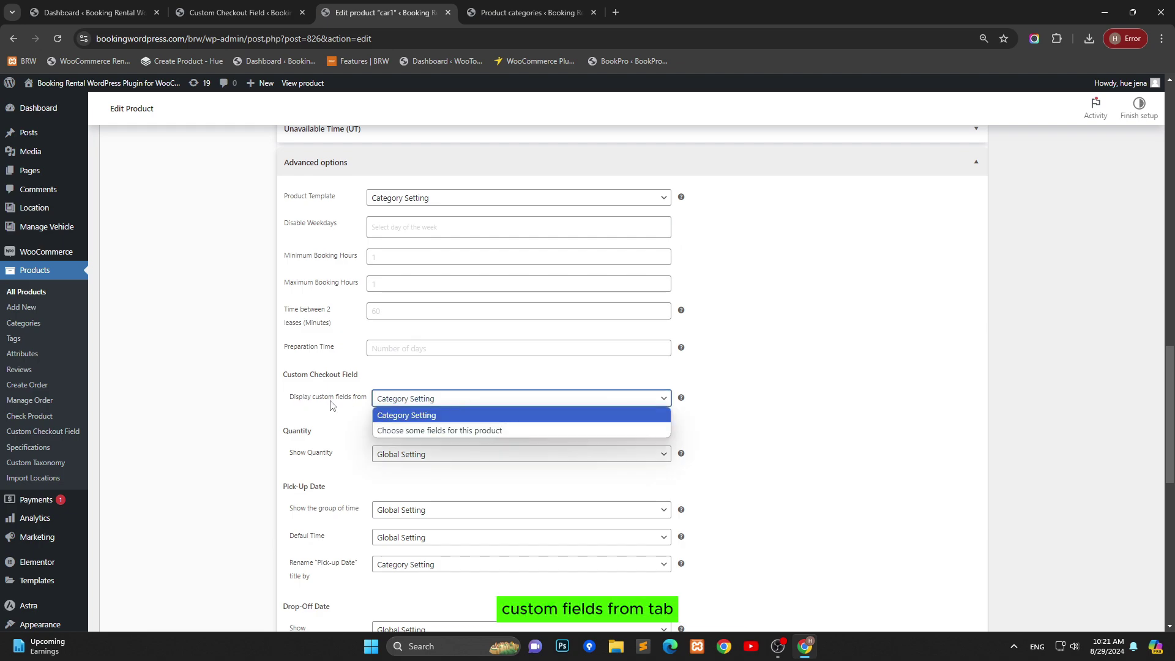
left_click(407, 402)
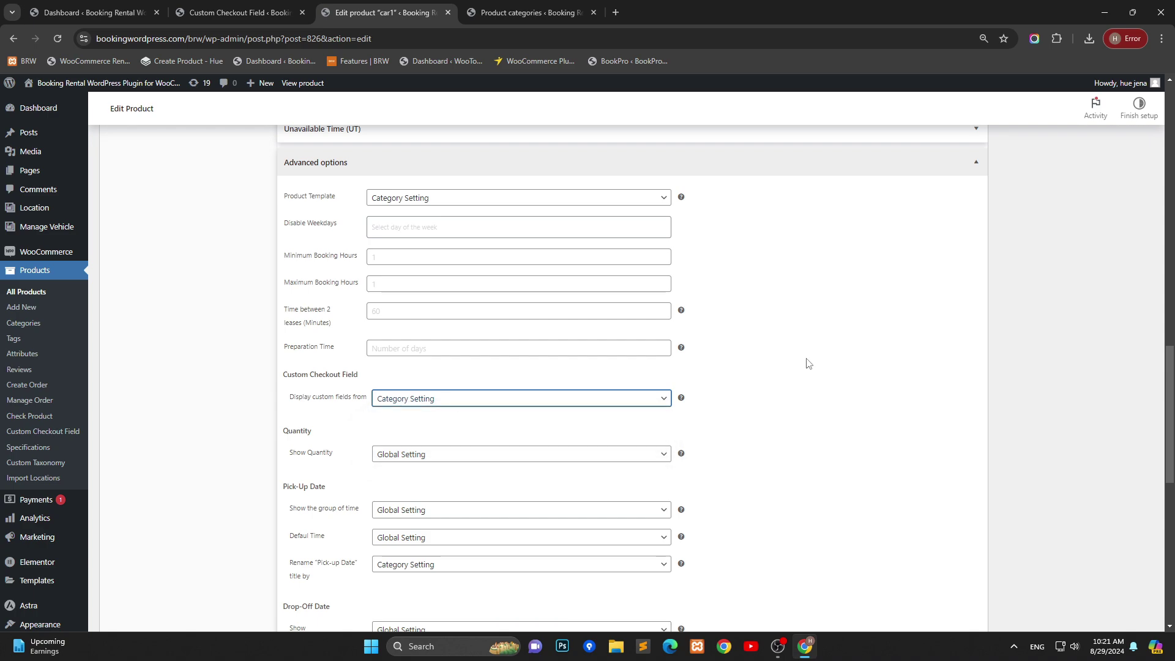
scroll(1134, 308, "up", 4)
scroll(1133, 308, "up", 9)
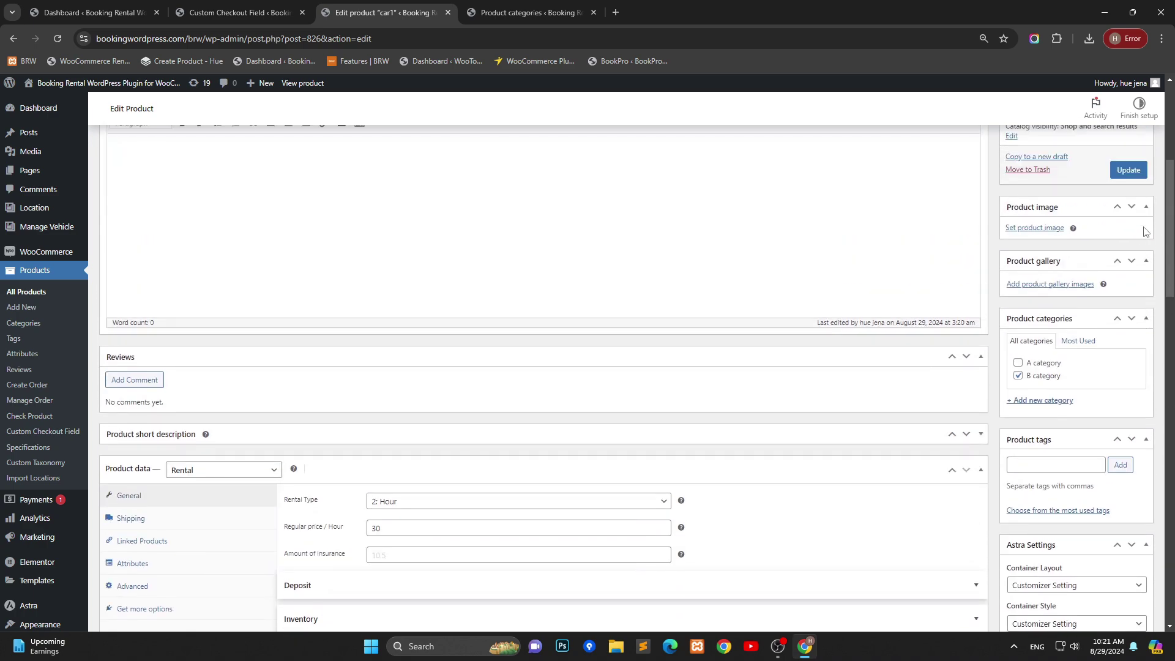
left_click(1133, 208)
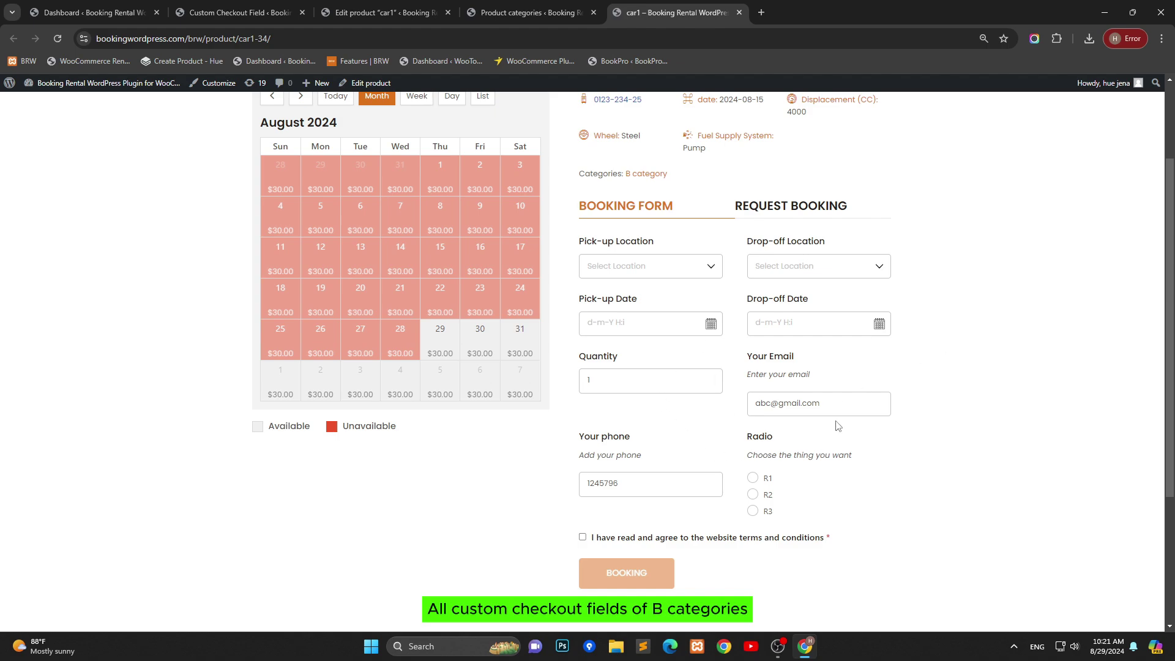
Step: Scroll the car1 booking form to check the Your Email, Your phone and Radio fields
scroll(755, 329, "down", 1)
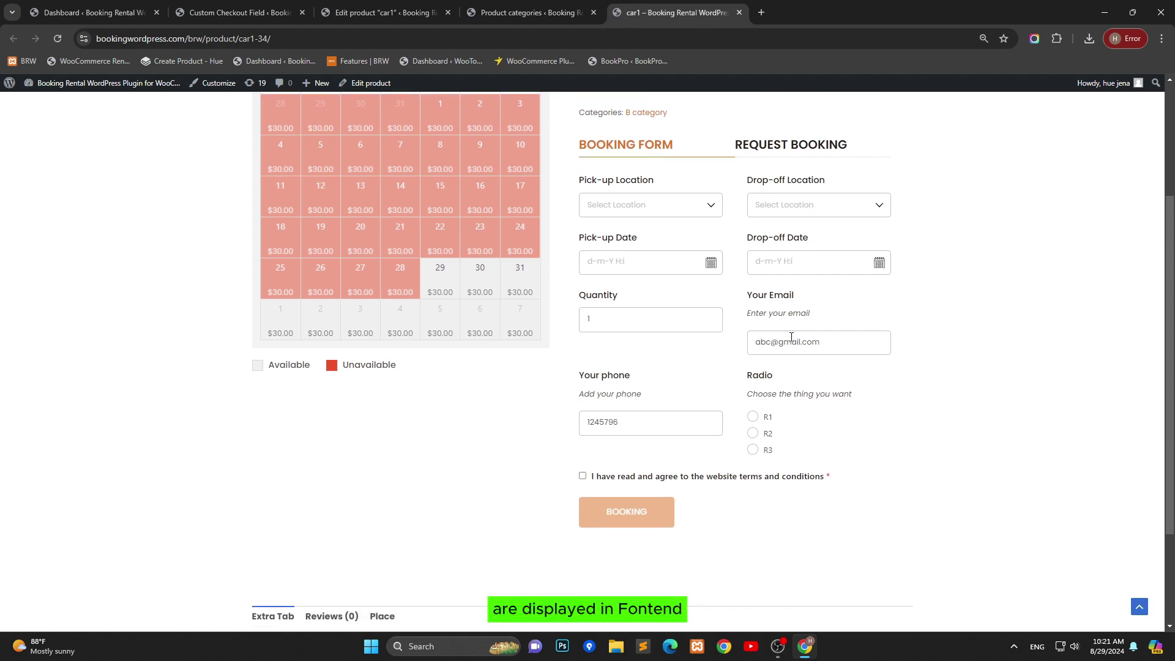
scroll(894, 355, "up", 3)
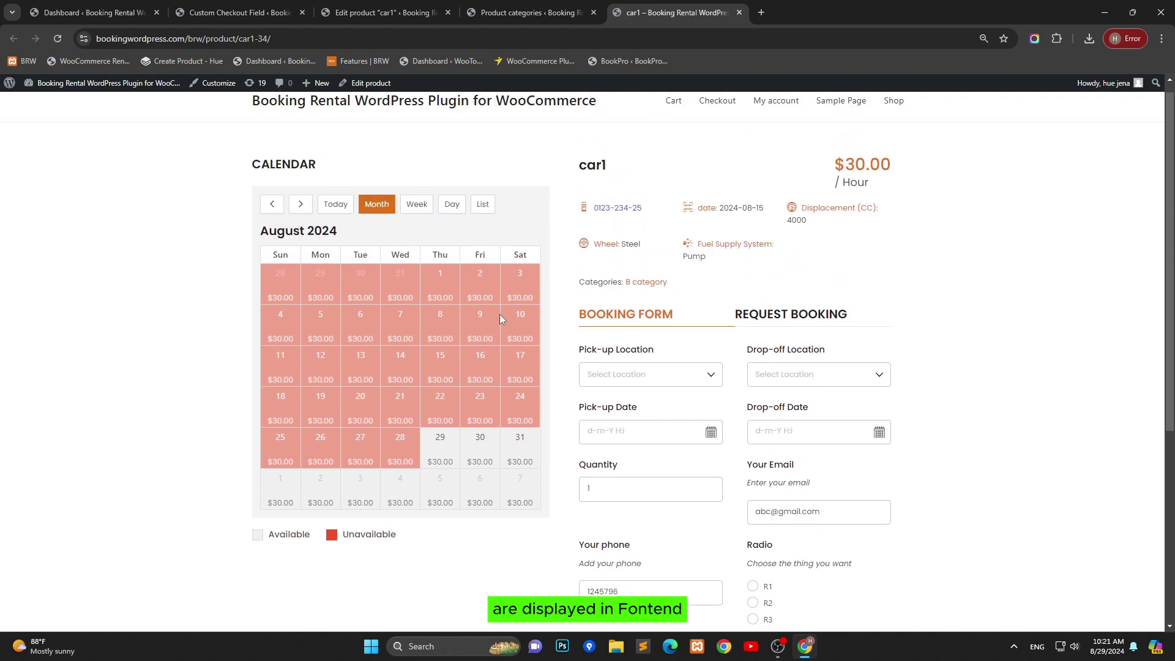
scroll(700, 521, "down", 1)
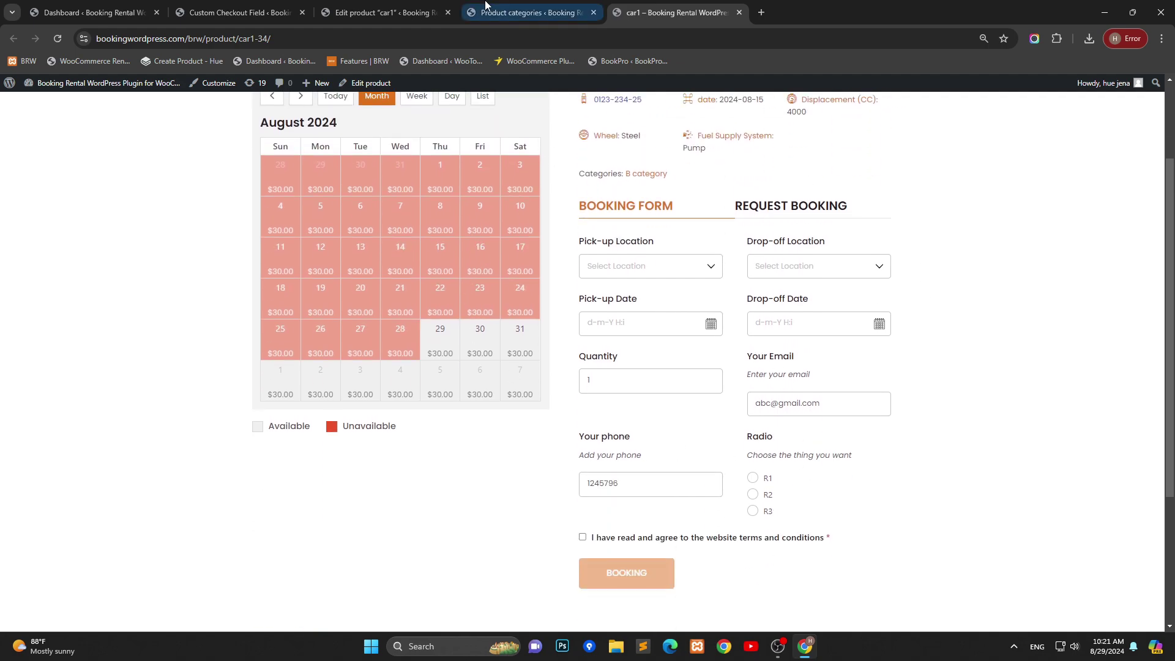
Step: Switch car1's 'Display custom fields from' setting to 'Choose some fields for this product'
left_click(375, 12)
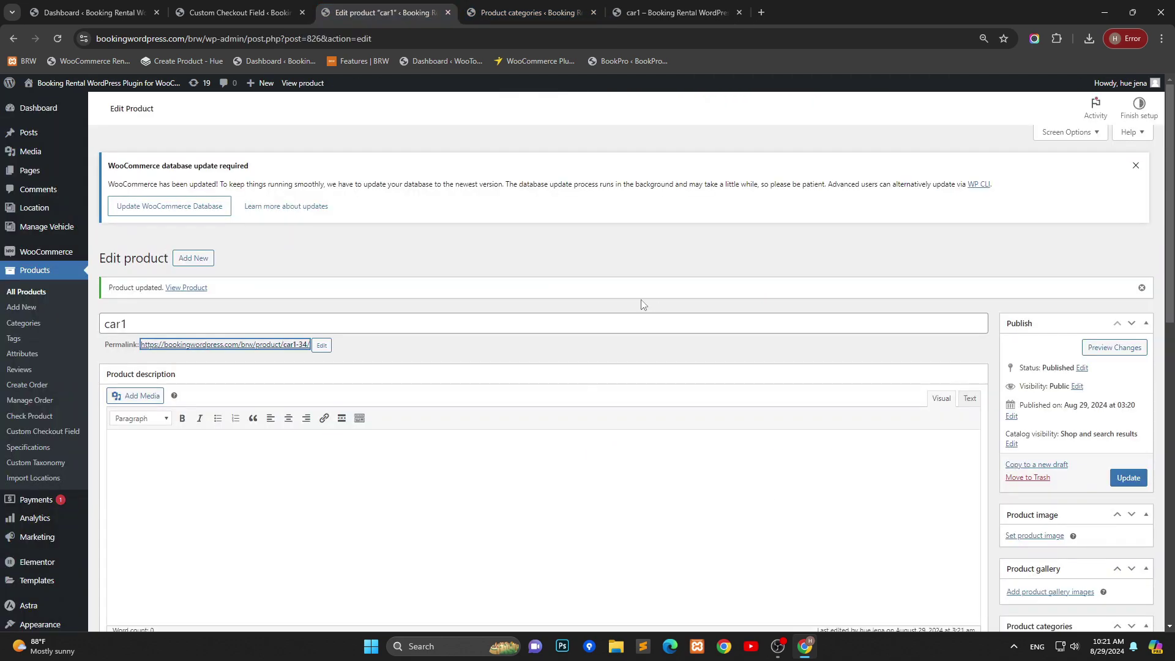
scroll(640, 300, "down", 14)
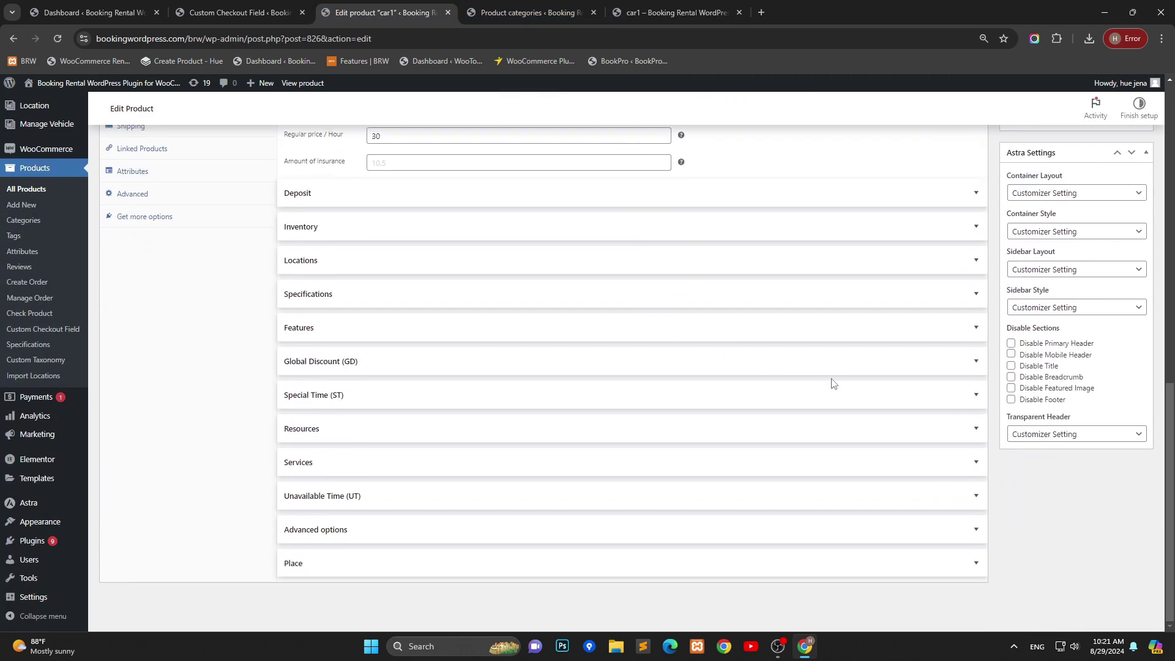
left_click(974, 538)
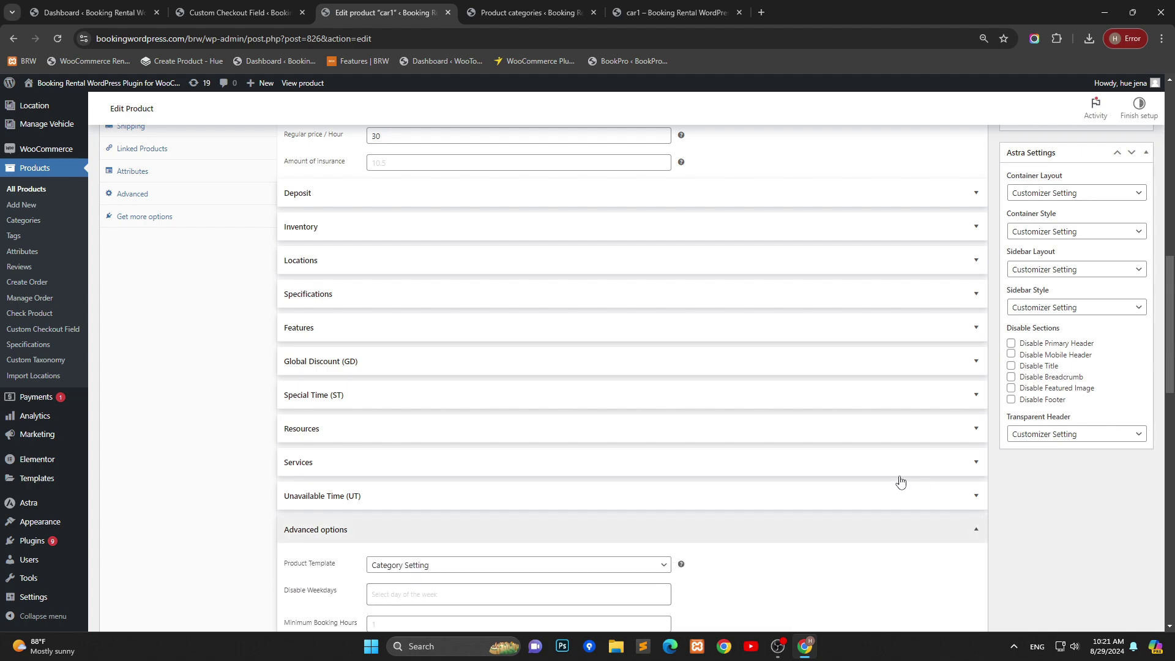
scroll(881, 475, "down", 7)
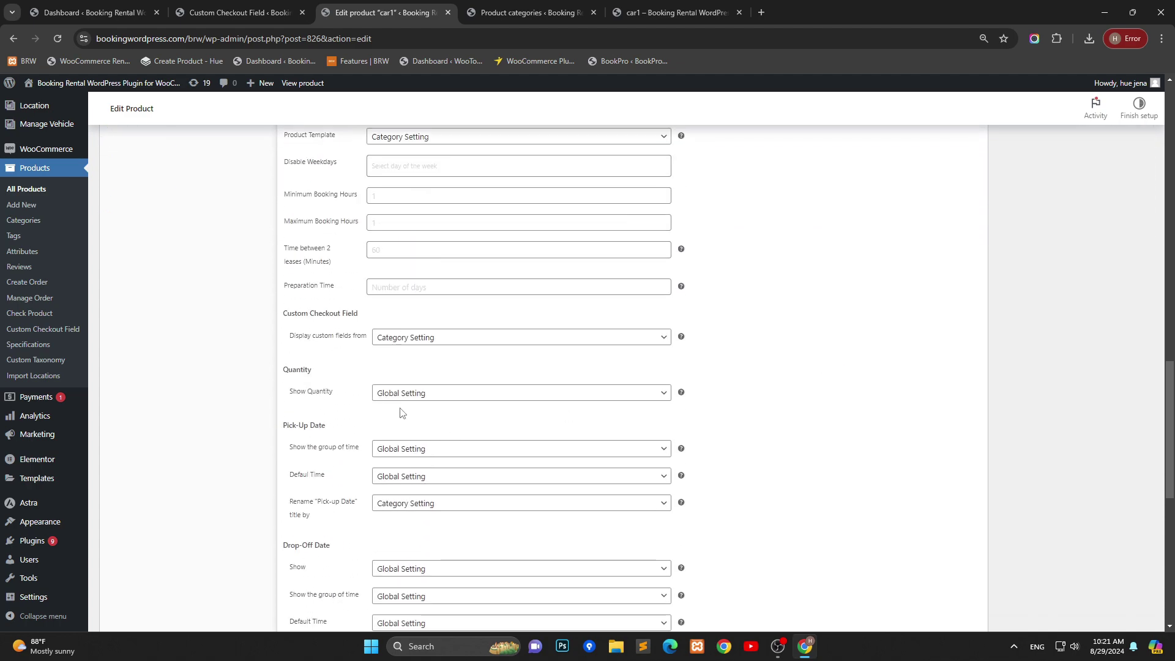
scroll(394, 375, "down", 1)
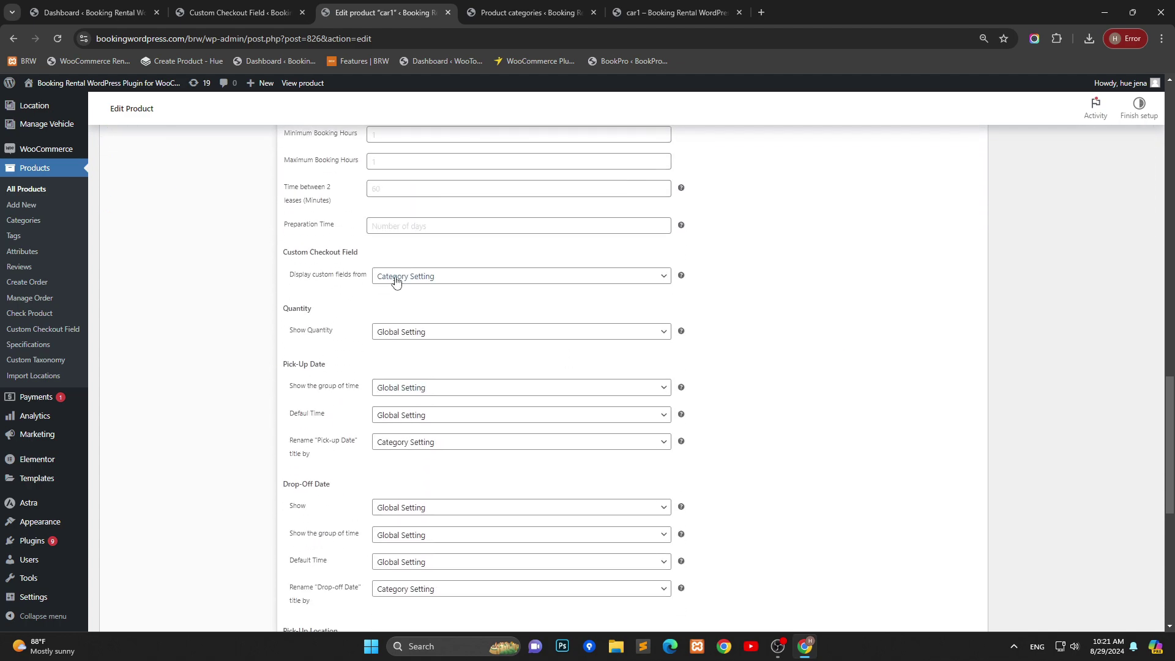
left_click(396, 280)
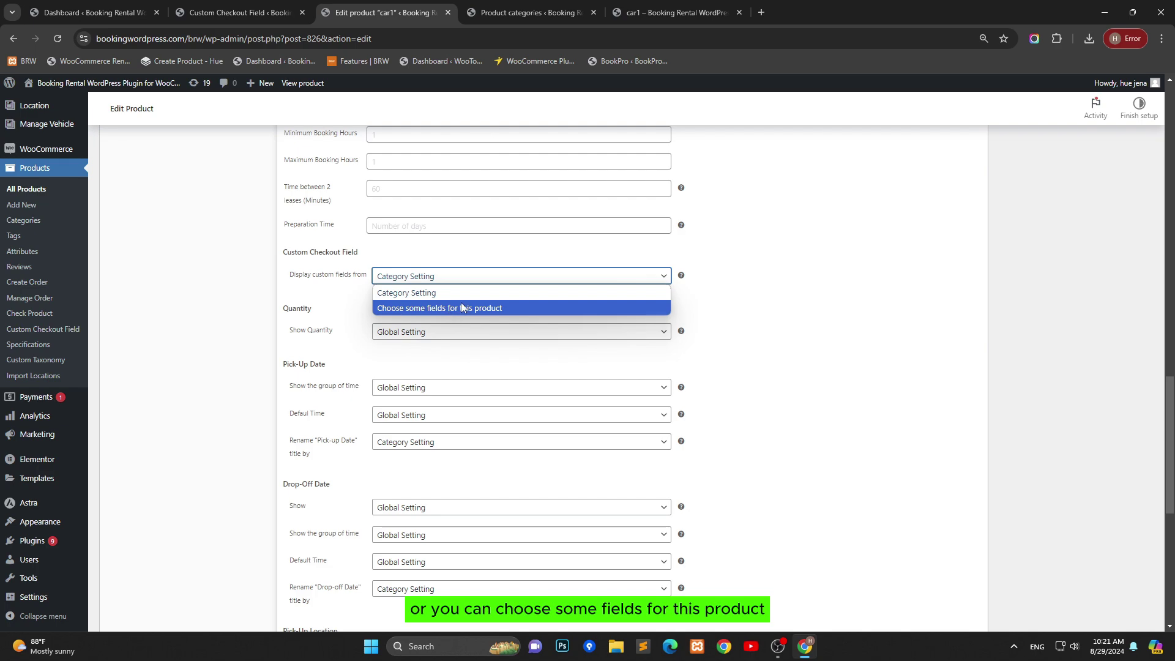
left_click(443, 308)
left_click(441, 309)
Step: Enter car1's field list 'your_phone, my_service, your_file' and update the product
left_click(265, 11)
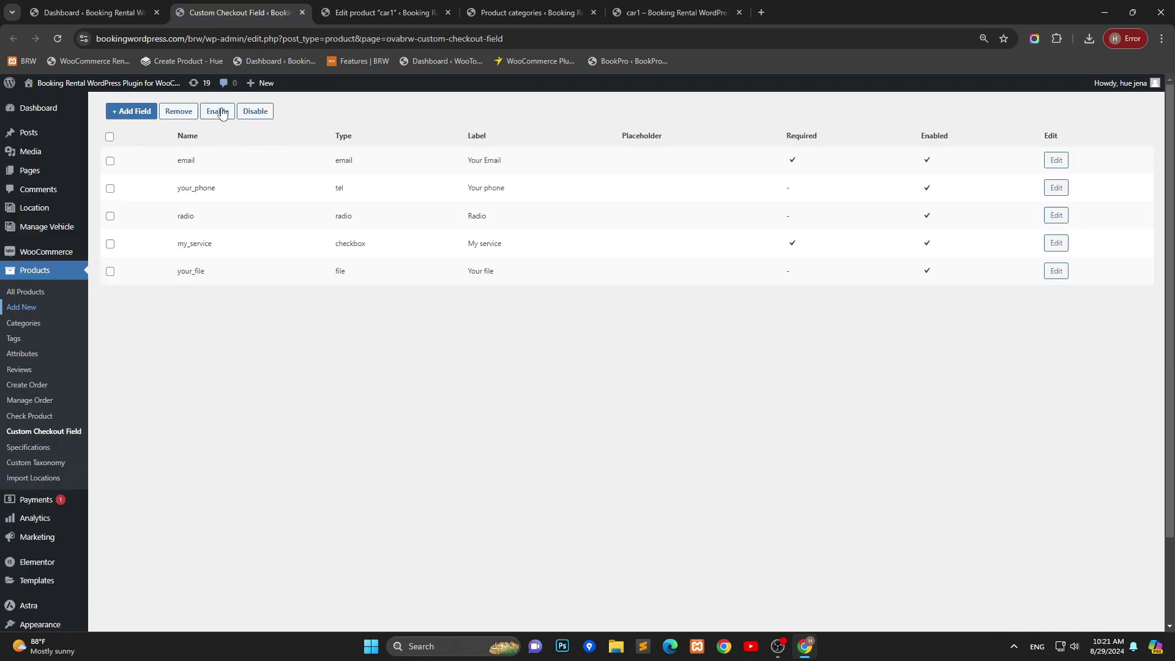
left_click(367, 11)
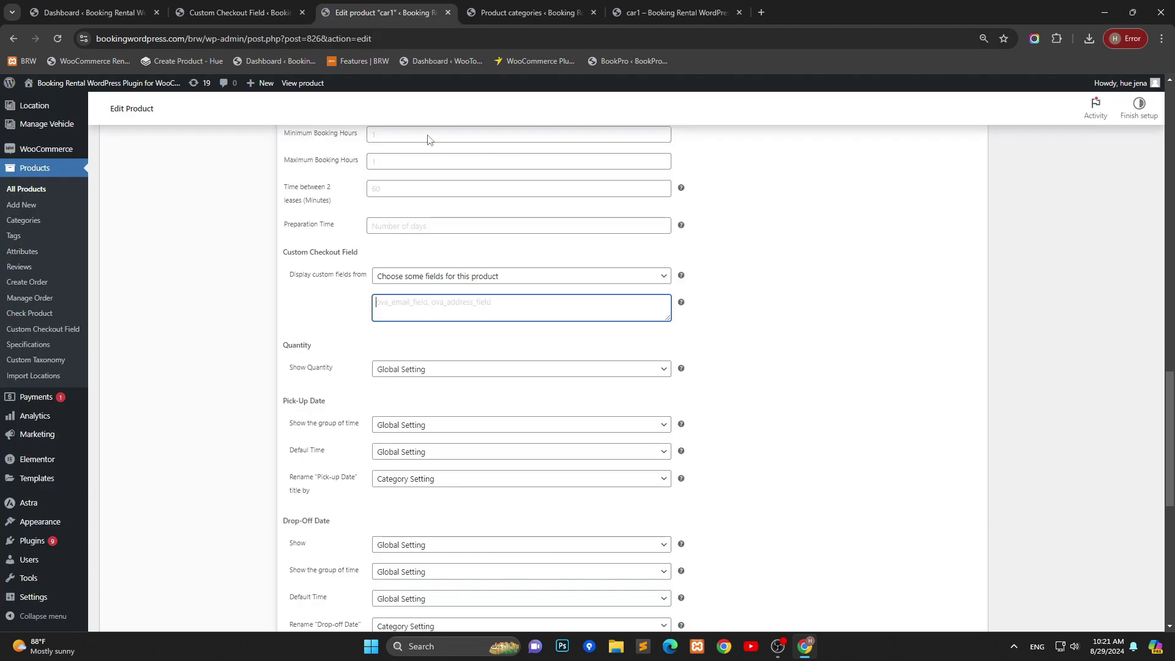
type("your_phone,")
left_click(275, 13)
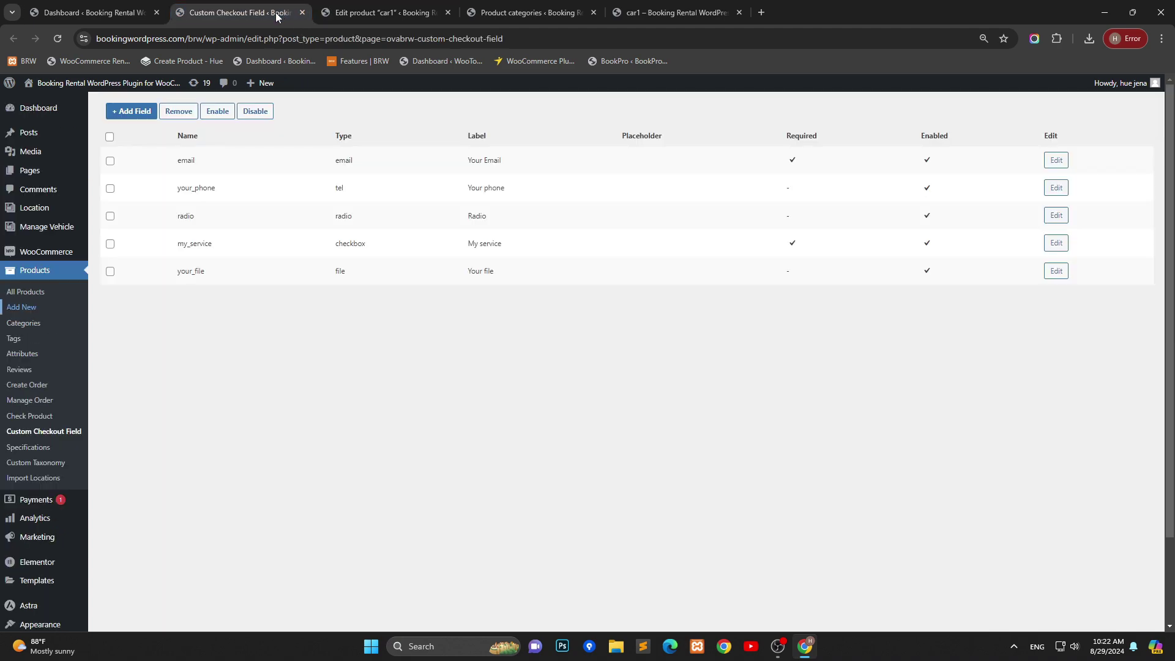
left_click(380, 11)
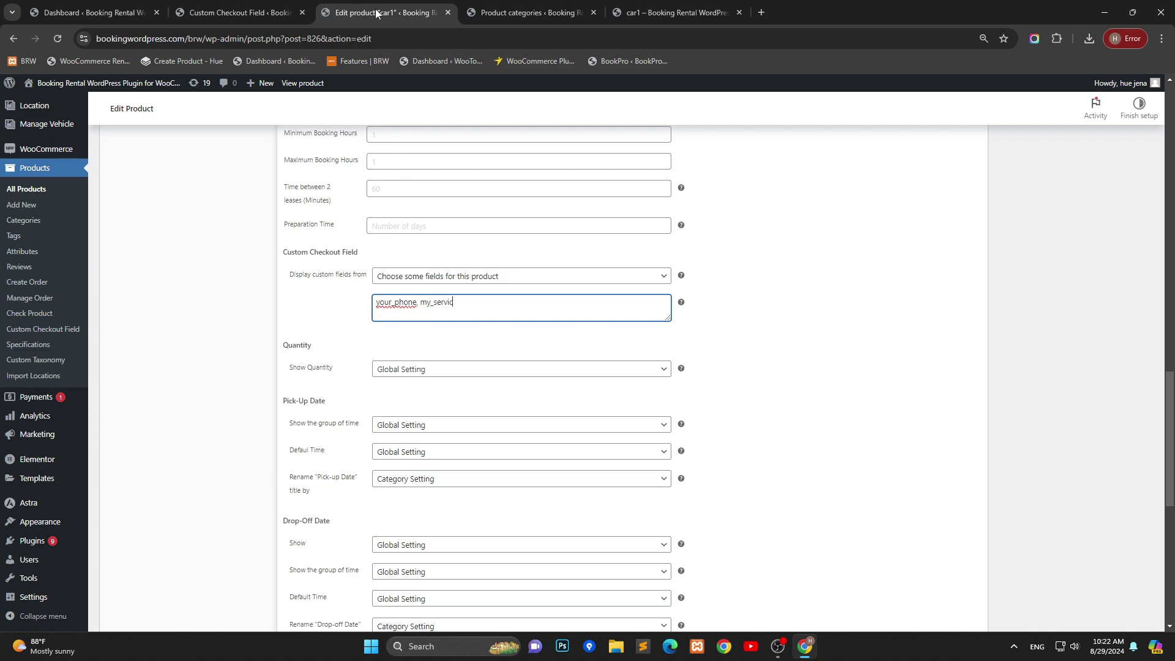
type("my_service")
left_click(263, 11)
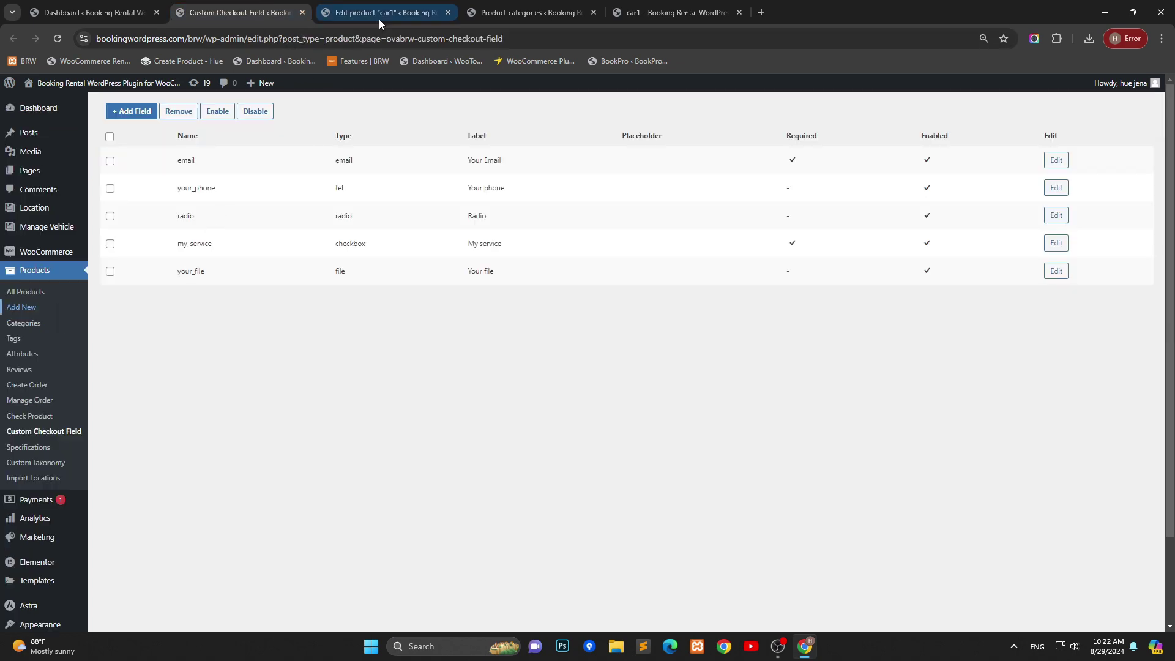
left_click(380, 13)
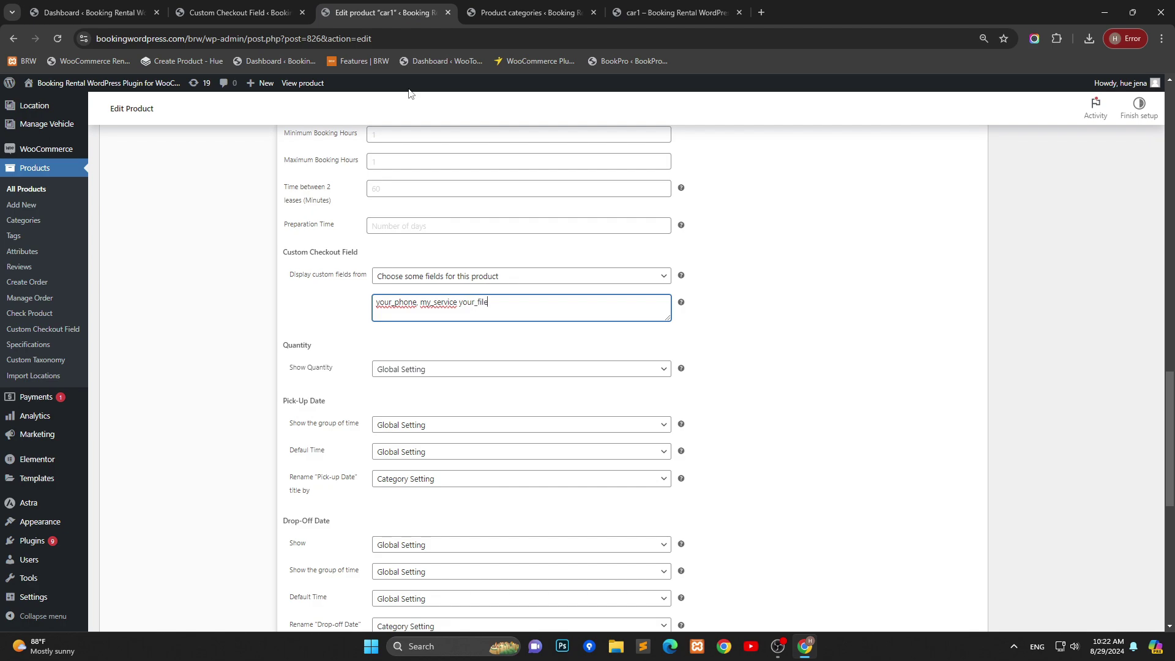
left_click(459, 304)
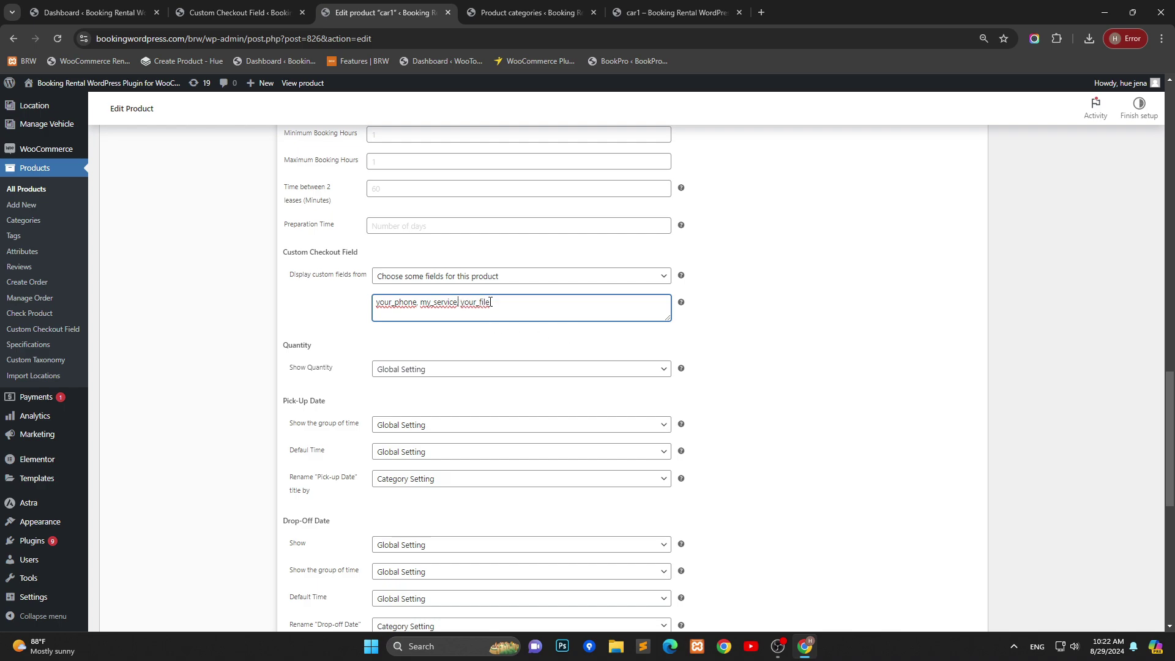
left_click(745, 326)
scroll(883, 308, "up", 1)
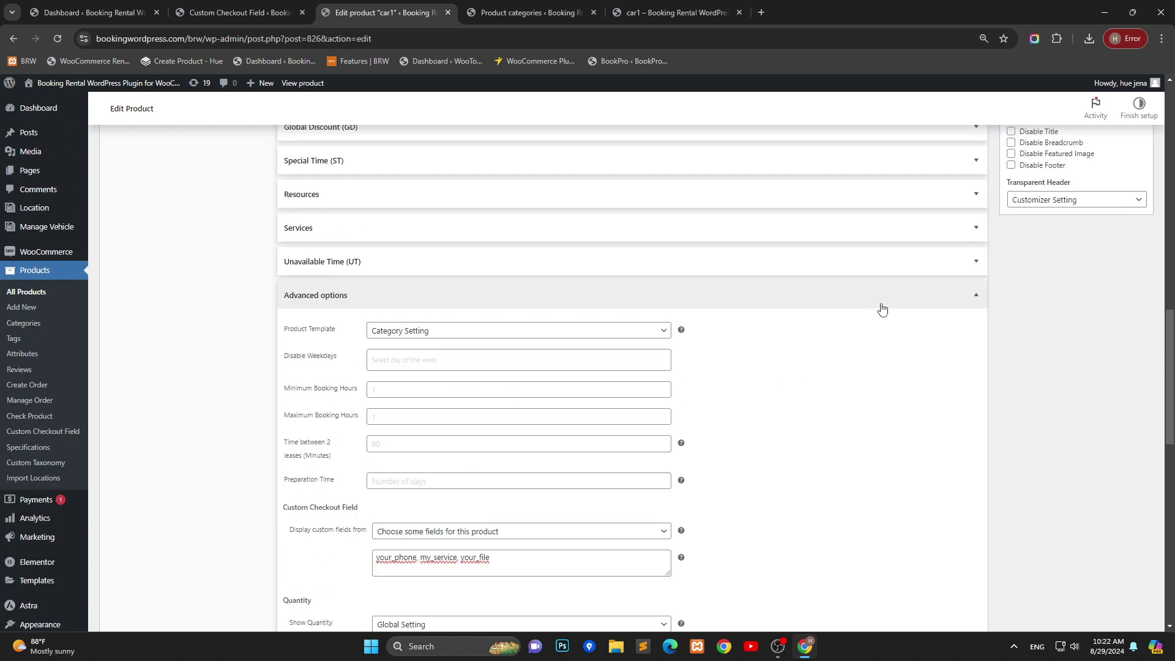
scroll(881, 309, "up", 10)
left_click(1122, 150)
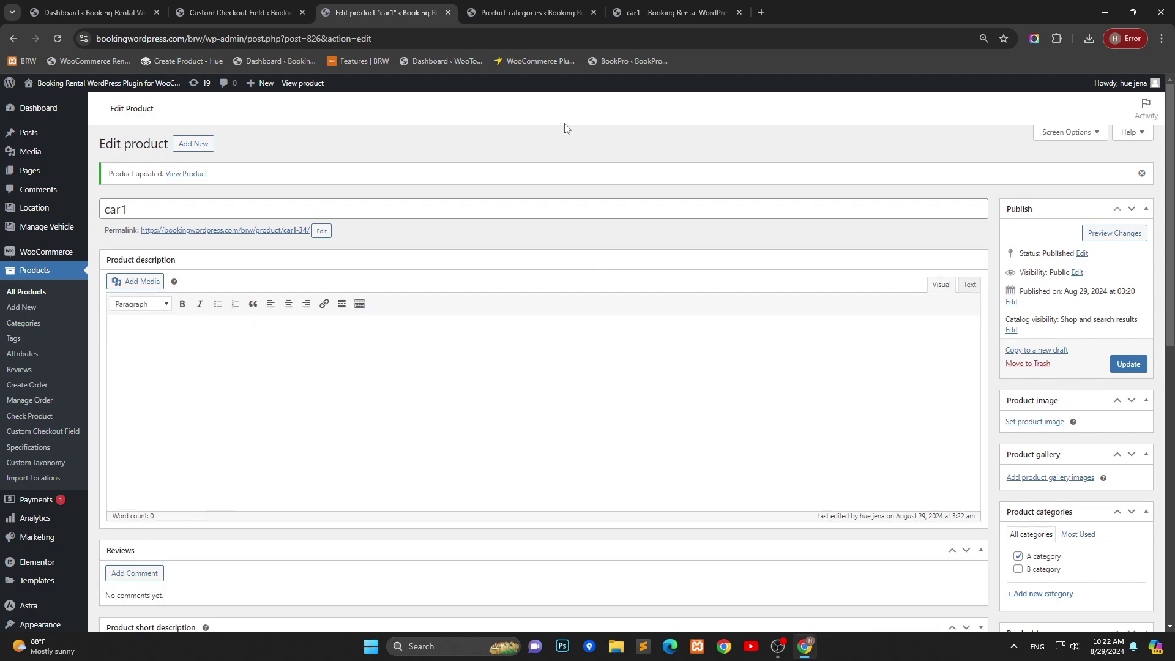
Step: Reload the car1 booking page and check that Your phone, My service and Your file now appear
left_click(673, 13)
left_click(499, 38)
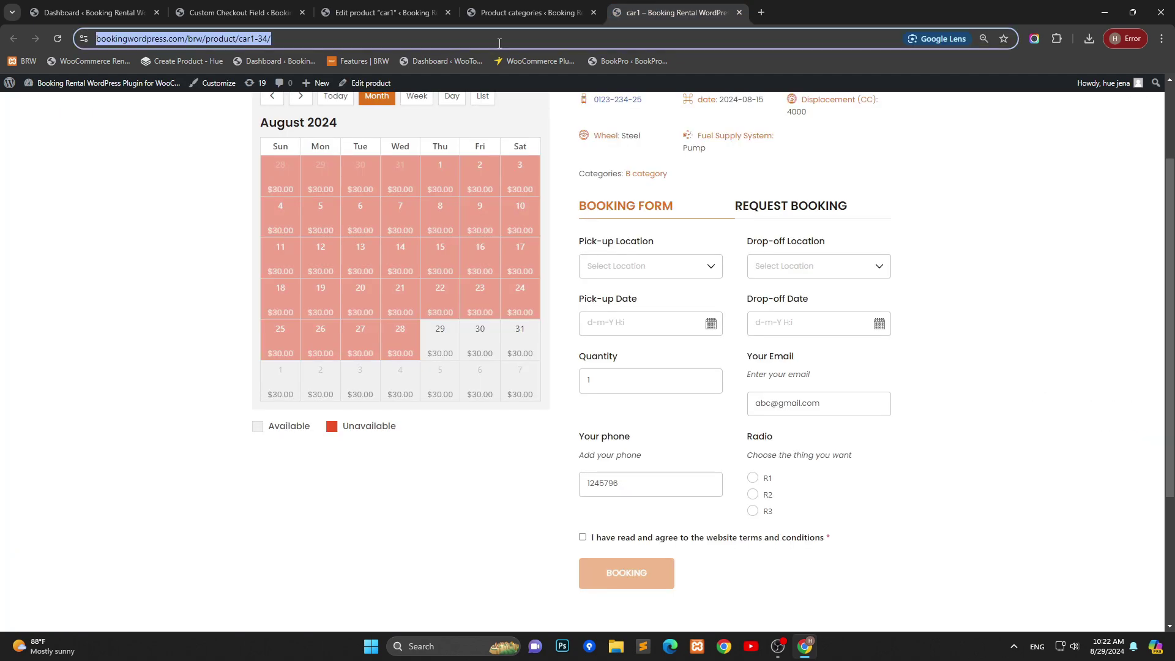
key("Return")
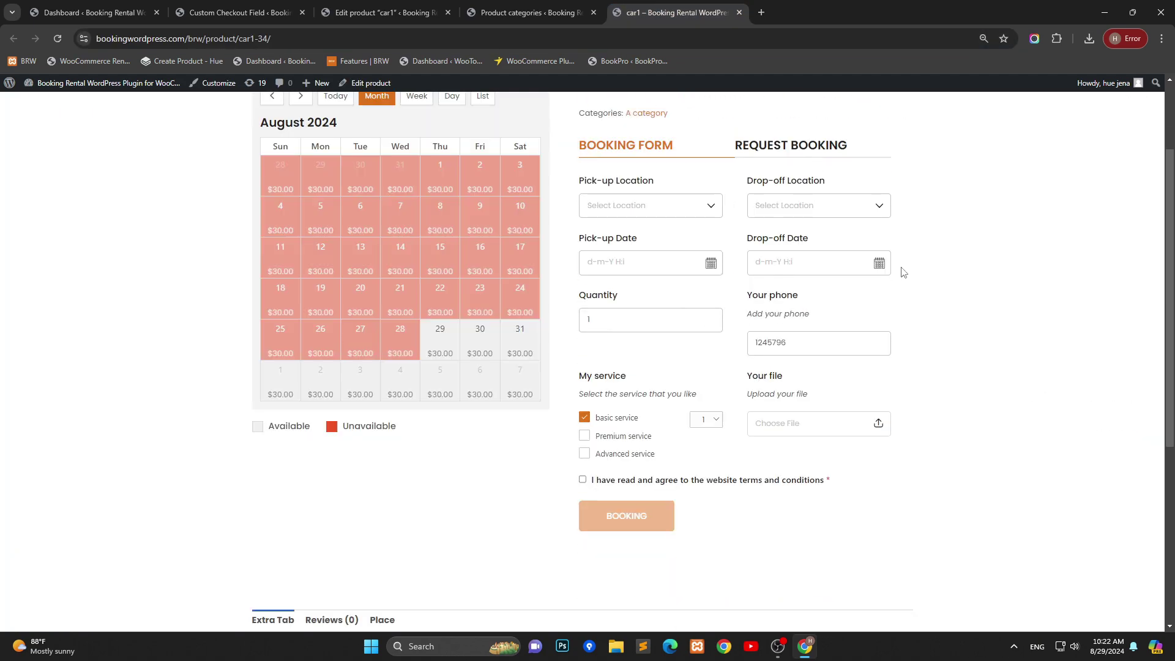
scroll(851, 278, "down", 1)
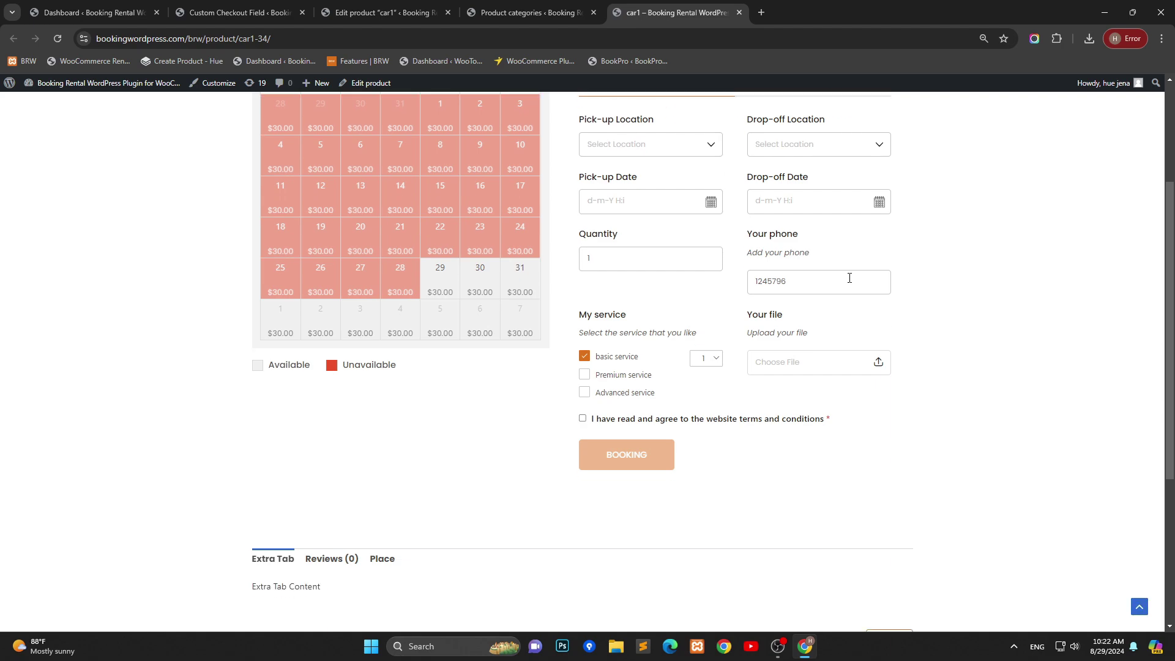